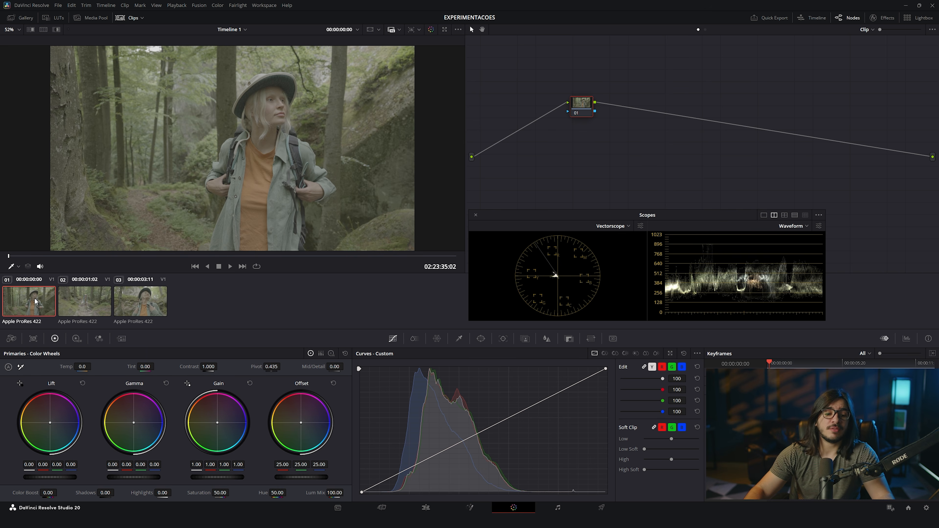
# - View the second and third clips, return to the first clip, and hide the clip thumbnails
pyautogui.click(101, 301)
pyautogui.click(146, 303)
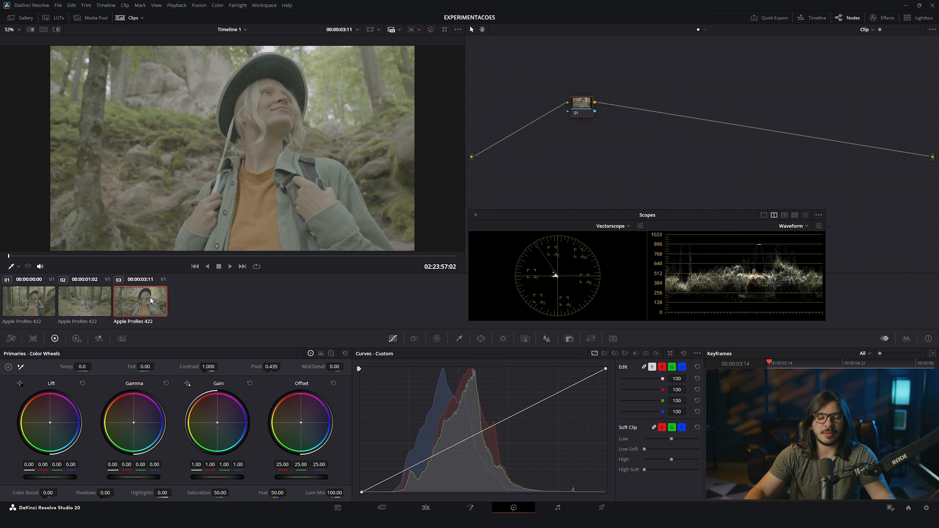
pyautogui.click(36, 303)
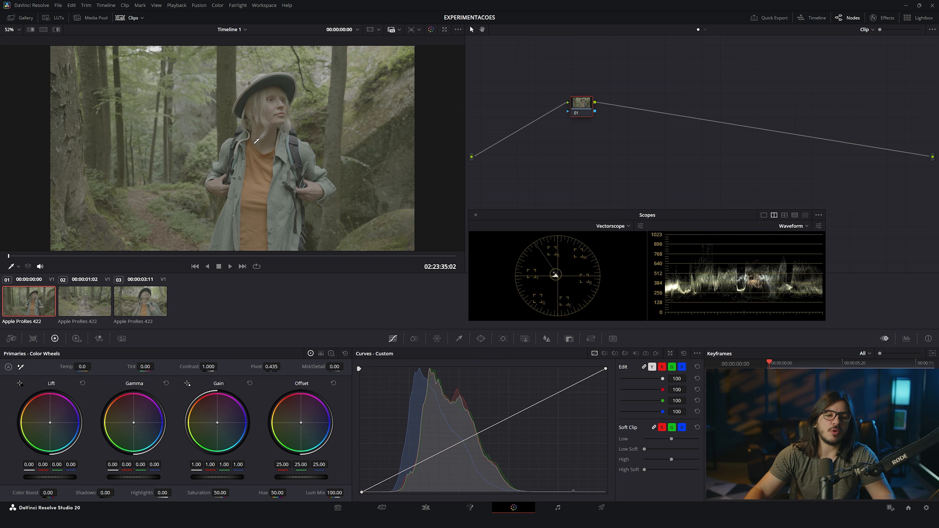
pyautogui.click(137, 17)
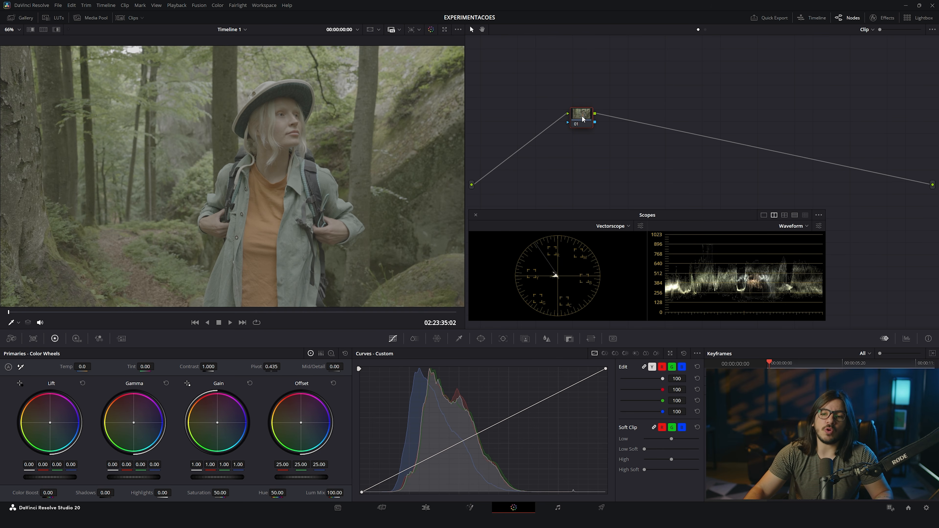
# - Move node 01 closer to the graph's source and add four serial nodes after it
pyautogui.moveTo(582, 118); pyautogui.dragTo(537, 110)
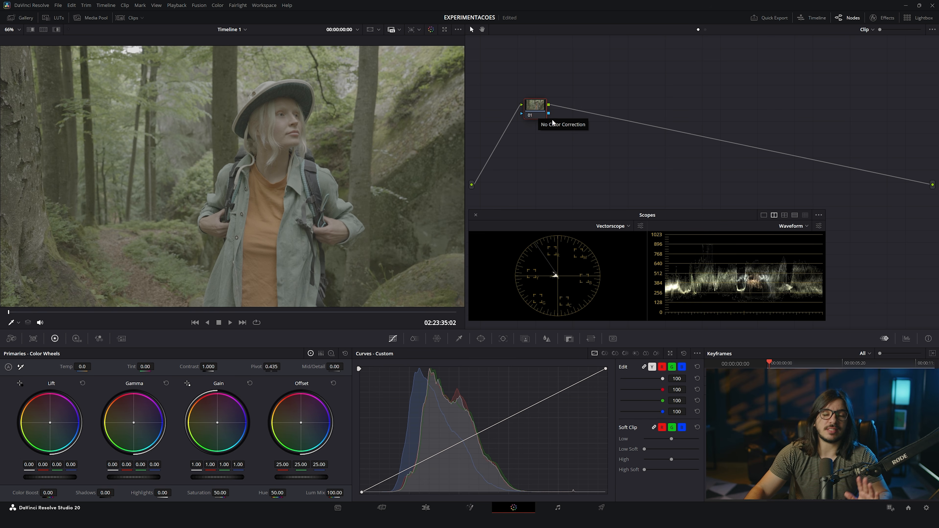
pyautogui.moveTo(537, 103); pyautogui.dragTo(524, 98)
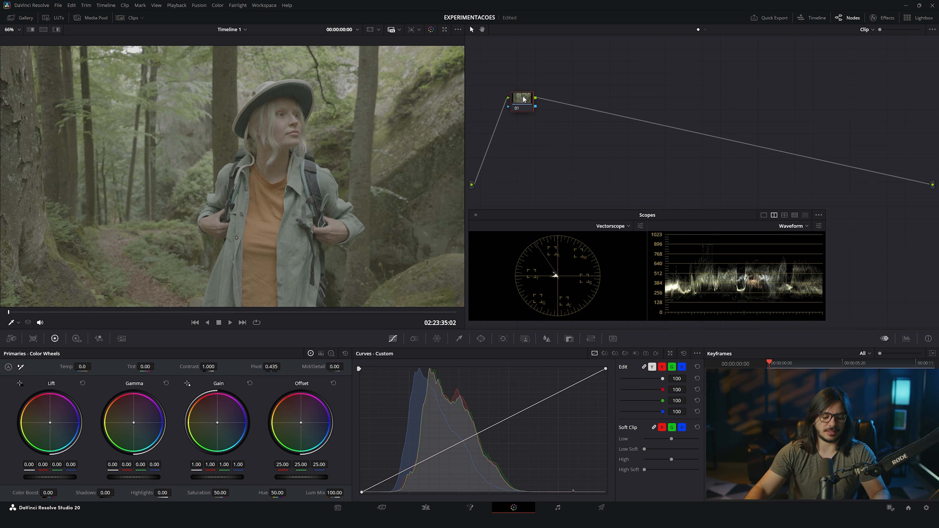
pyautogui.hotkey('alt', 's')
pyautogui.hotkey('alt', 's')
pyautogui.hotkey('alt', 's')
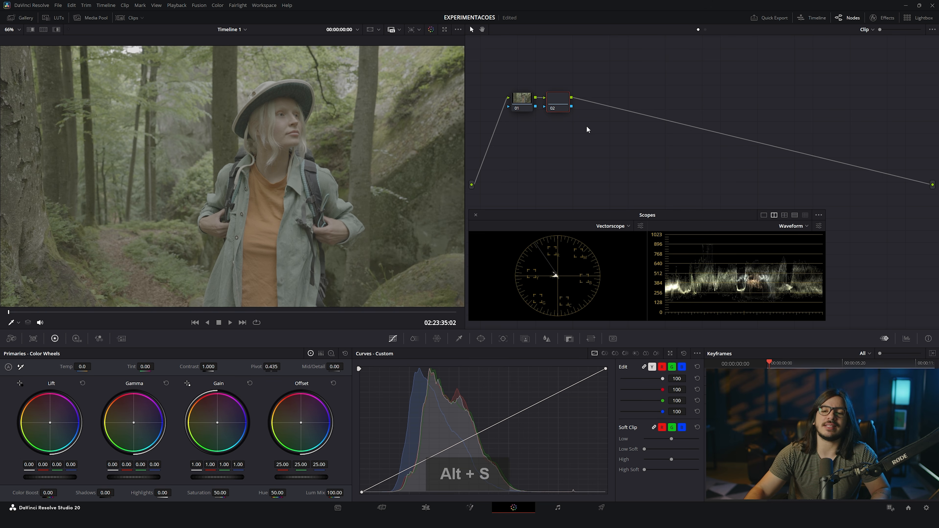
pyautogui.hotkey('alt', 's')
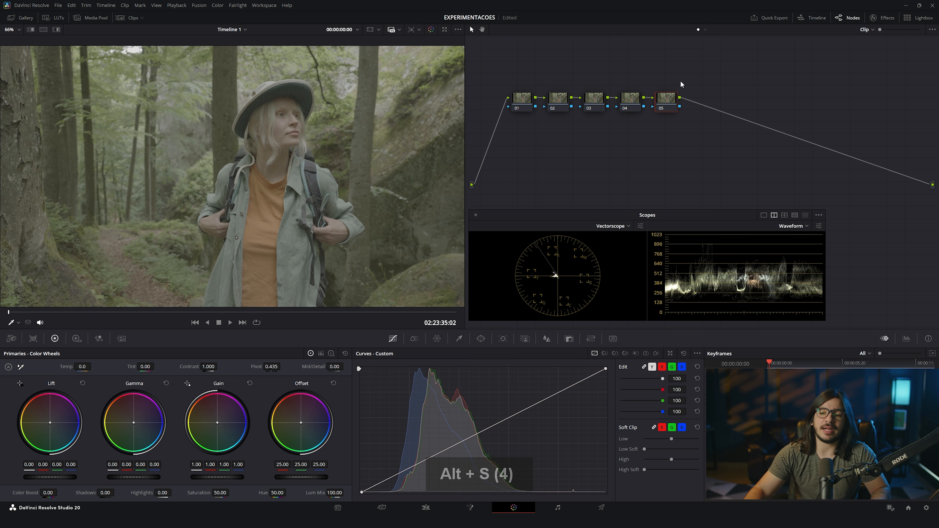
pyautogui.moveTo(701, 73); pyautogui.dragTo(556, 125)
pyautogui.click(524, 102)
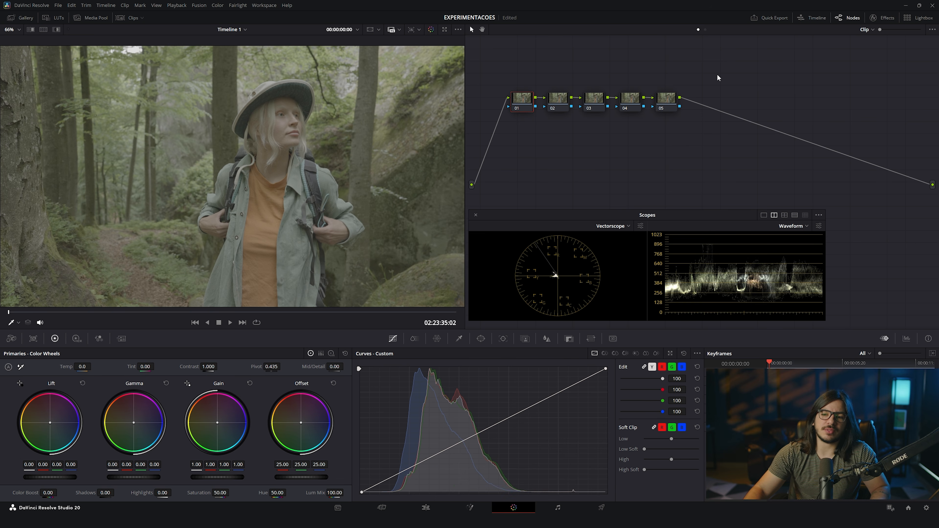
pyautogui.moveTo(729, 67); pyautogui.dragTo(556, 114)
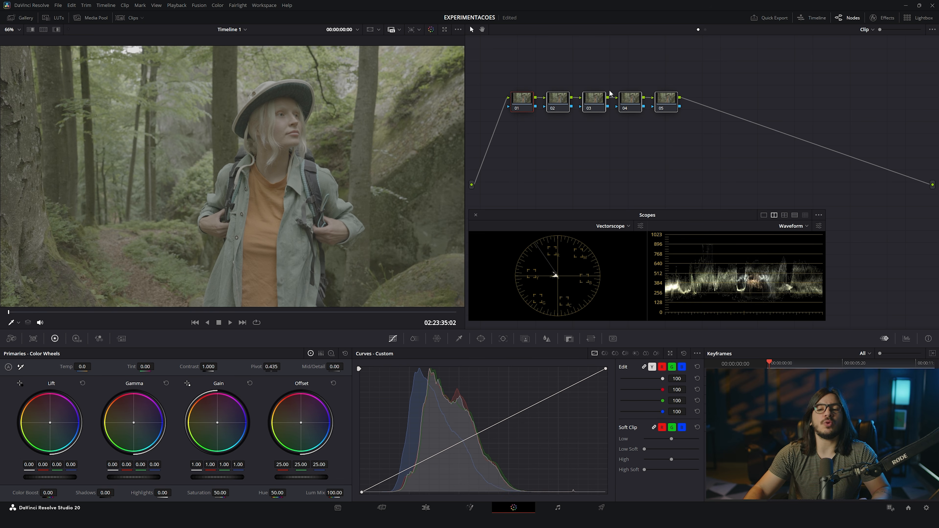
pyautogui.click(592, 62)
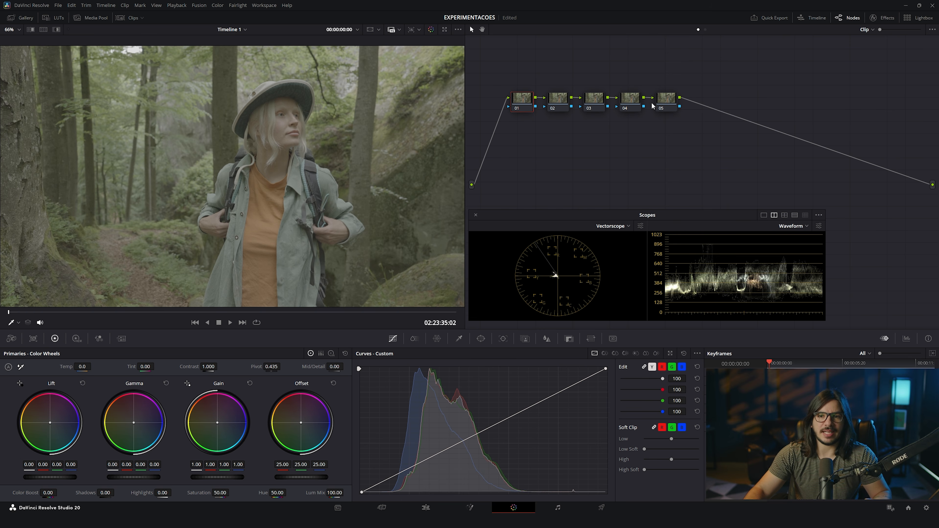
# - Label node 01 as EXP
pyautogui.rightClick(520, 97)
pyautogui.click(541, 113)
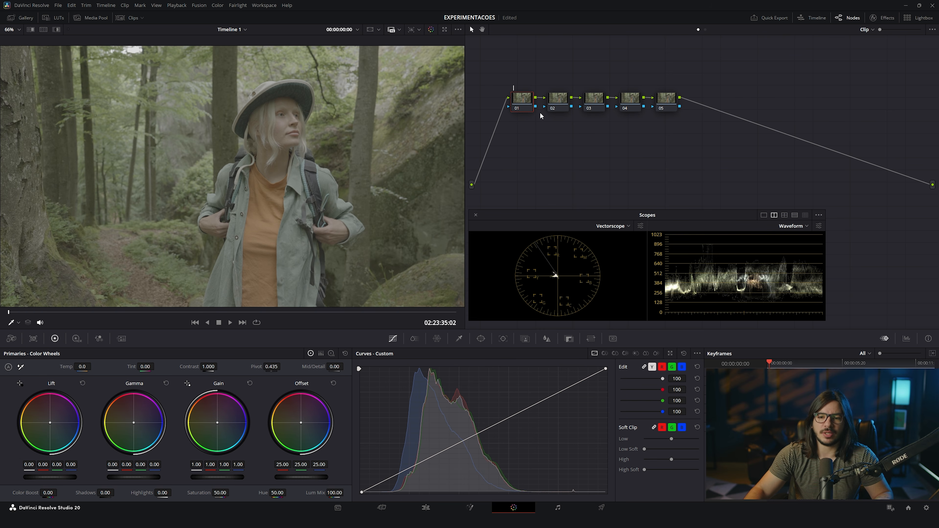
pyautogui.write('EXP')
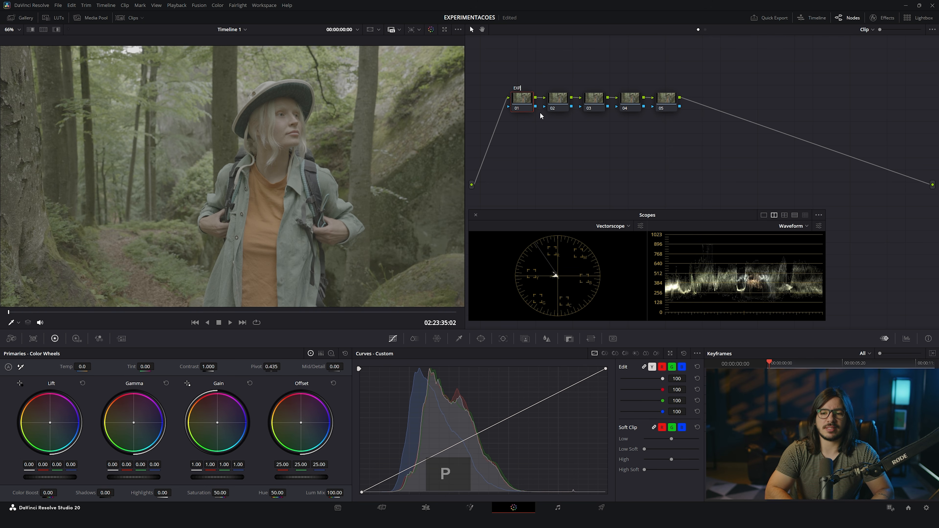
pyautogui.press('Return')
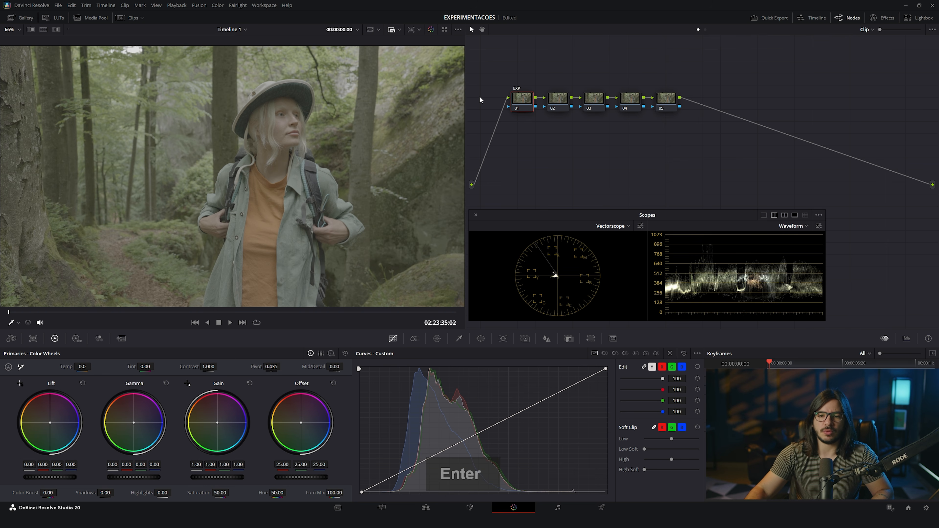
# - Label node 02 as BALANCE
pyautogui.click(558, 101)
pyautogui.rightClick(559, 101)
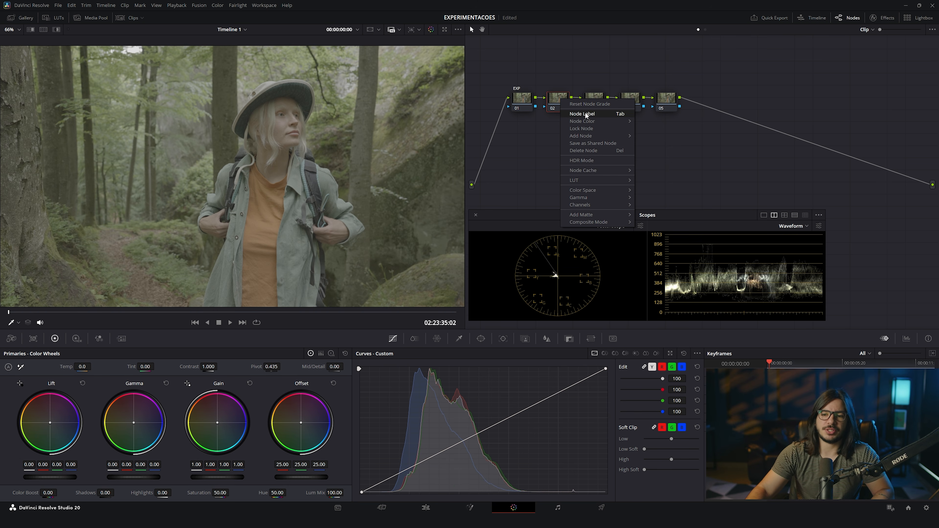
pyautogui.click(590, 114)
pyautogui.write('BALANCE')
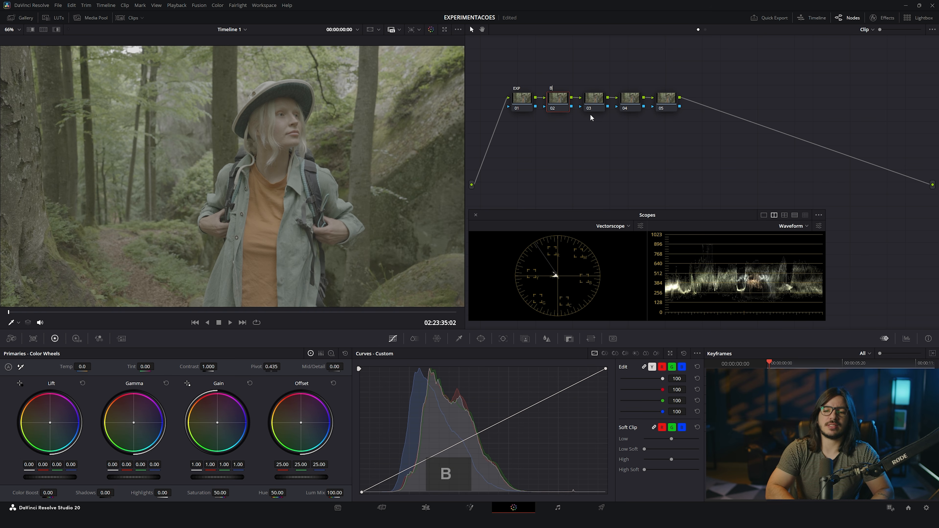
pyautogui.press('Return')
# - Label node 03 as SAT
pyautogui.click(594, 100)
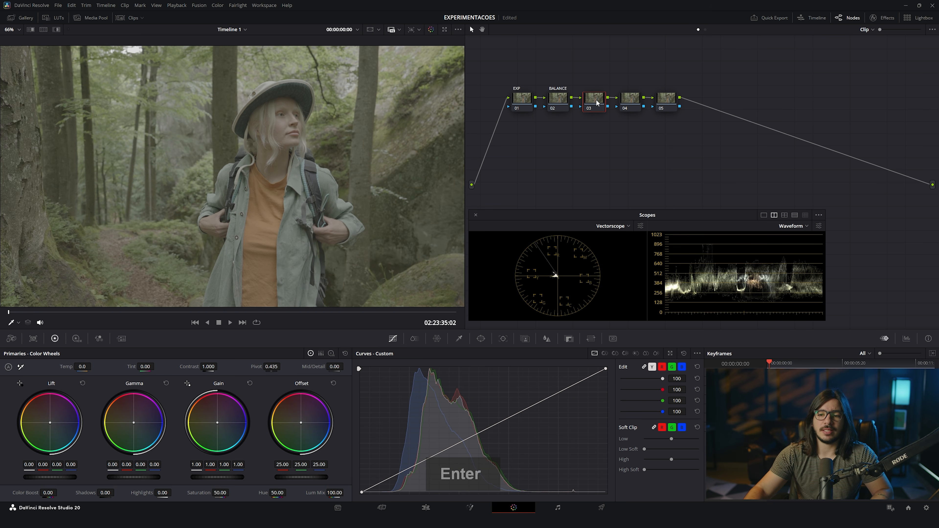
pyautogui.rightClick(598, 98)
pyautogui.click(605, 112)
pyautogui.write('SAT')
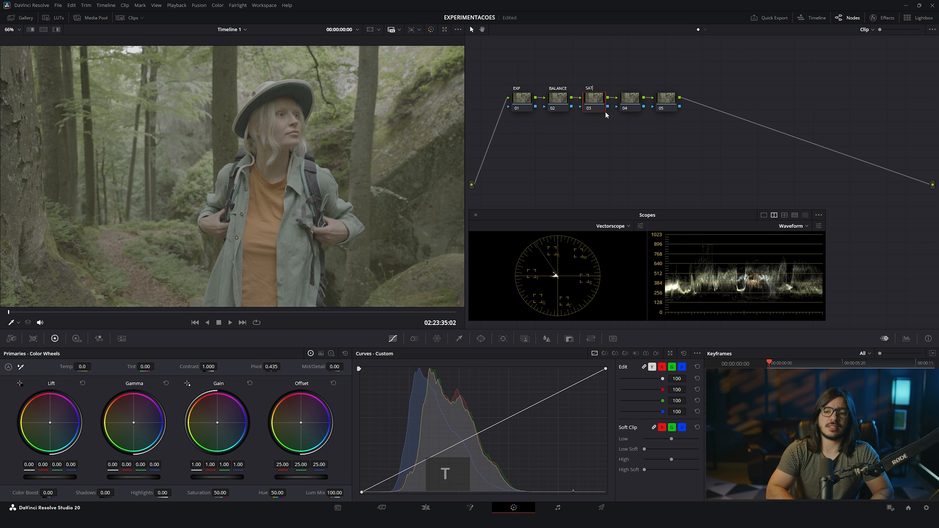
pyautogui.press('Return')
# - Label node 04 as CST
pyautogui.click(628, 104)
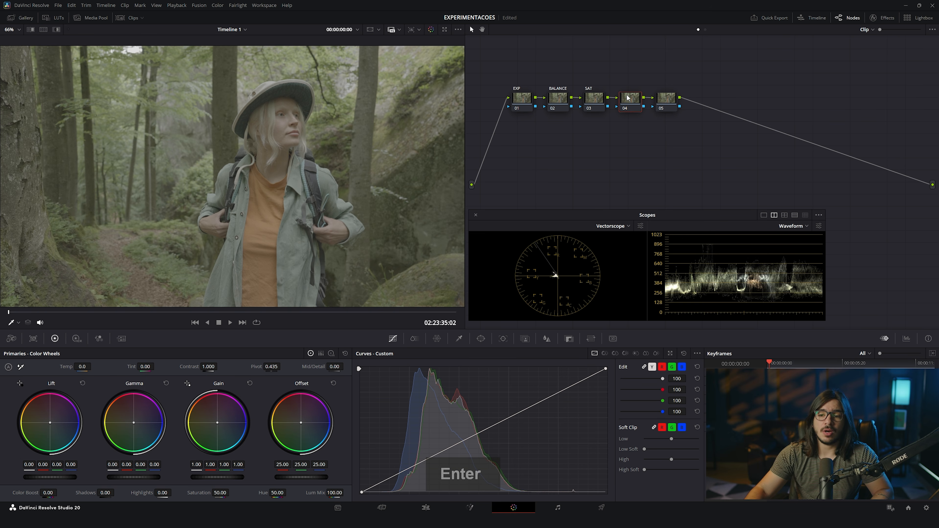
pyautogui.rightClick(631, 98)
pyautogui.click(655, 113)
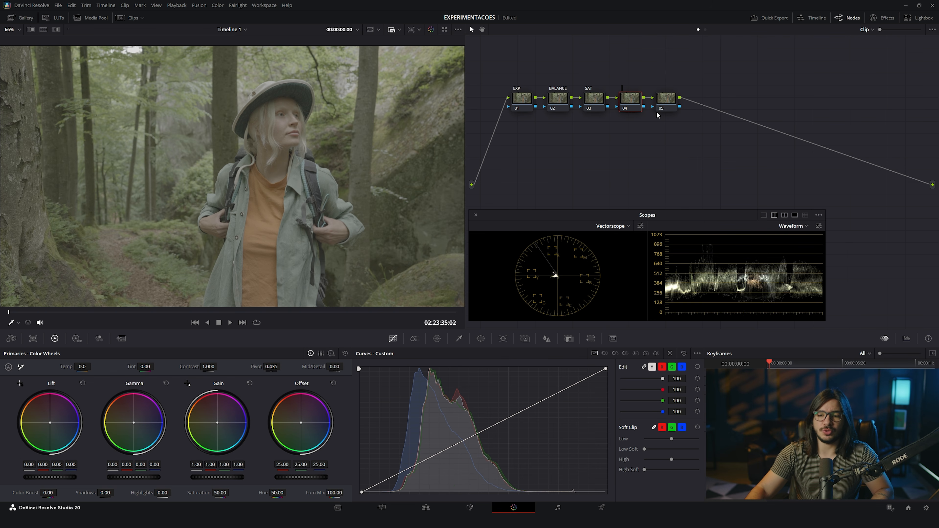
pyautogui.write('CST')
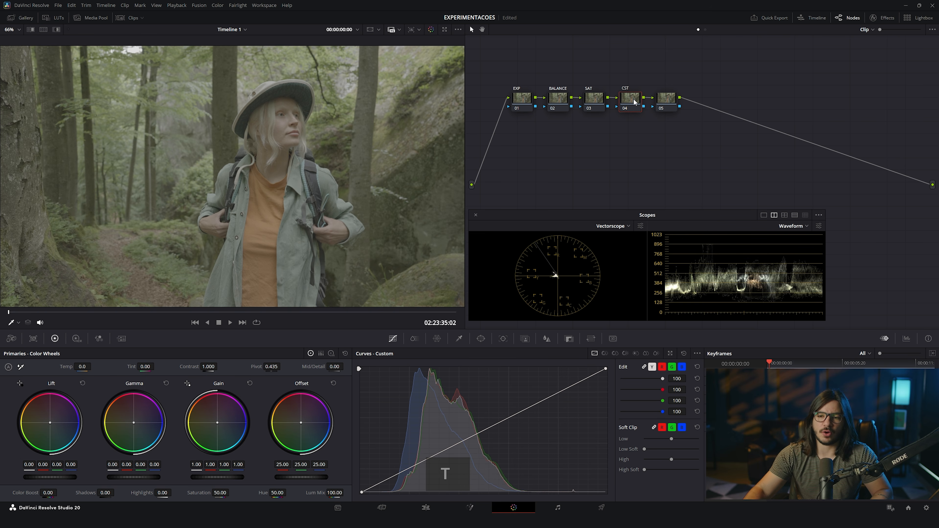
pyautogui.press('Return')
# - Label node 05 as VISUAL
pyautogui.click(667, 100)
pyautogui.rightClick(668, 98)
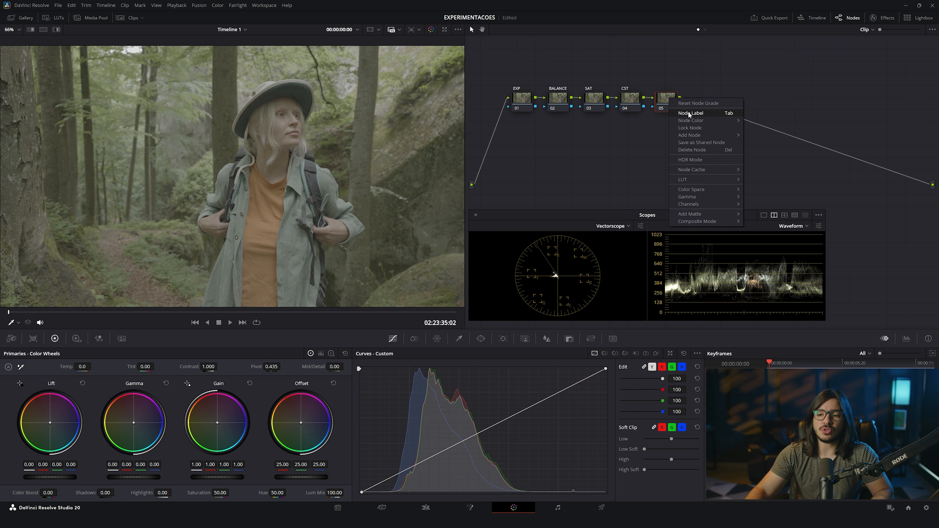
pyautogui.click(688, 112)
pyautogui.write('VISUAL')
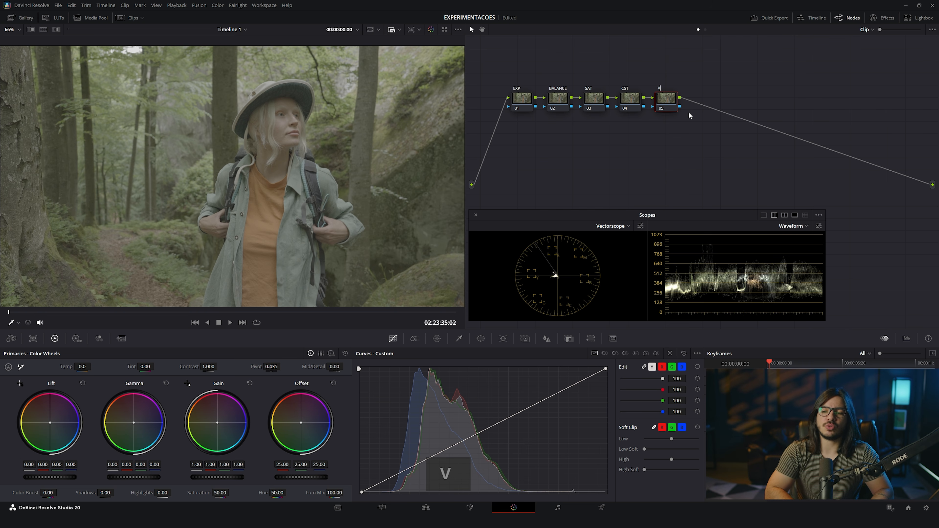
pyautogui.press('Return')
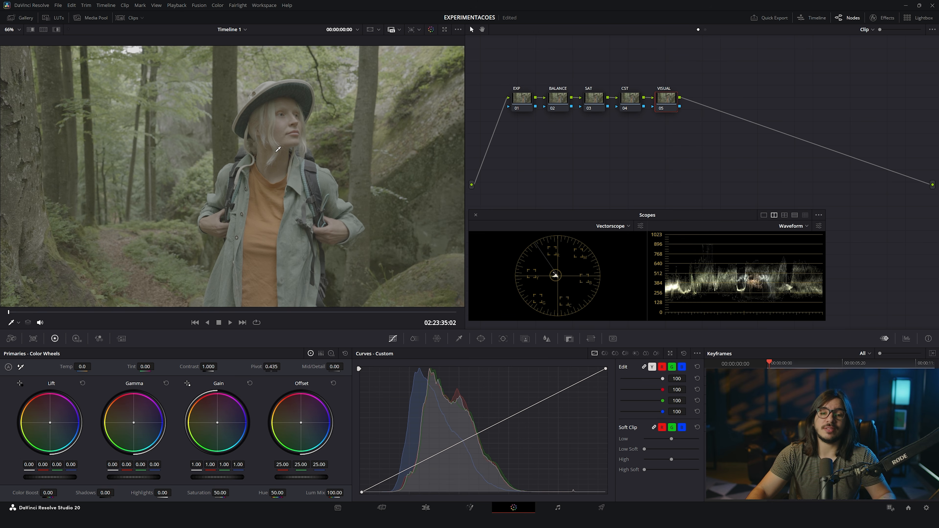
# - Try a contrast of 1.436 and a saturation of 64.40 on the CST node, and reset its node grade
pyautogui.click(635, 100)
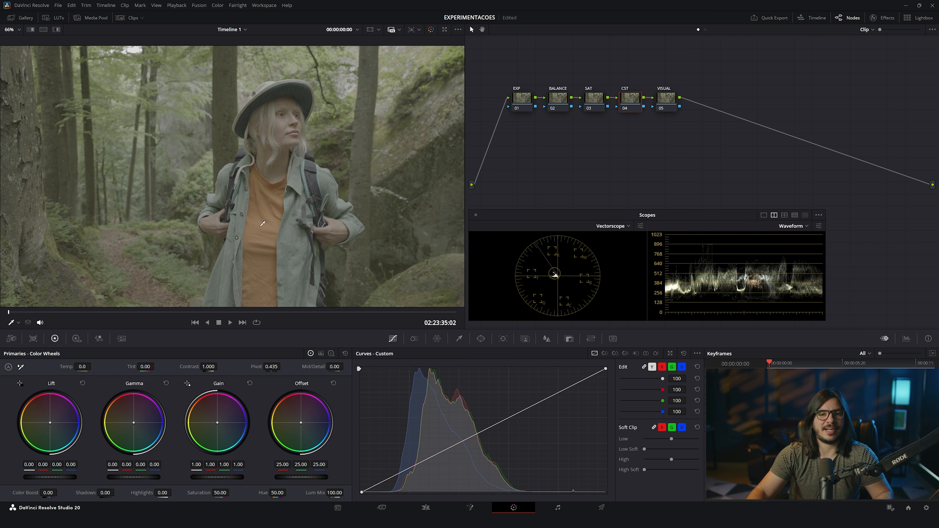
pyautogui.moveTo(208, 367); pyautogui.dragTo(337, 358)
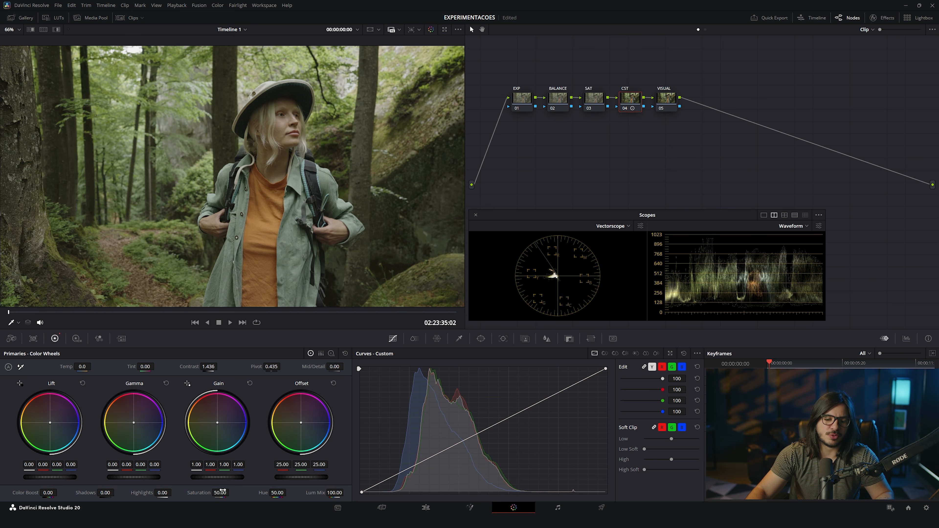
pyautogui.moveTo(220, 492); pyautogui.dragTo(342, 125)
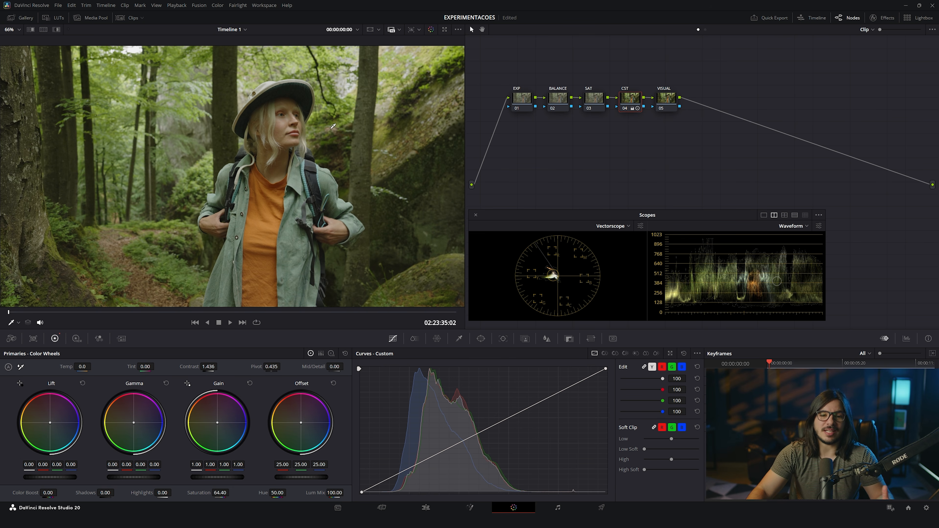
pyautogui.hotkey('ctrl', 's')
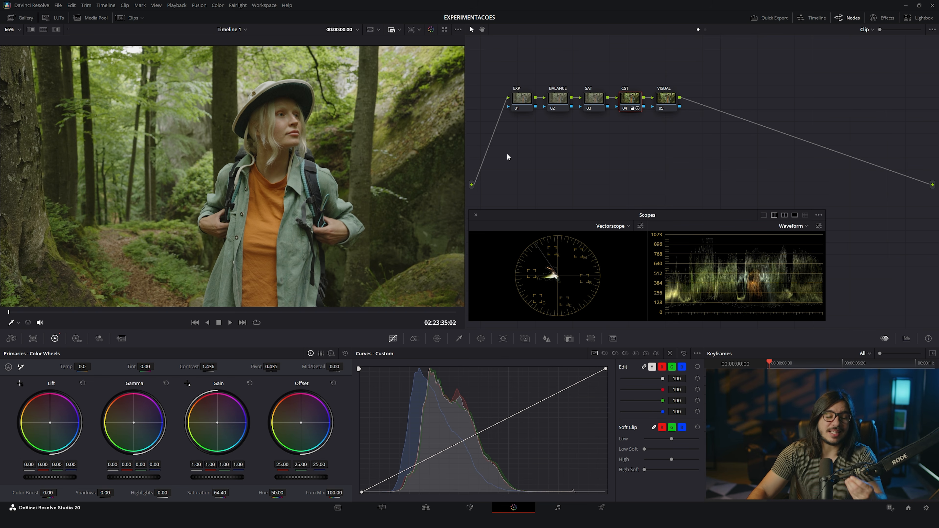
pyautogui.rightClick(633, 99)
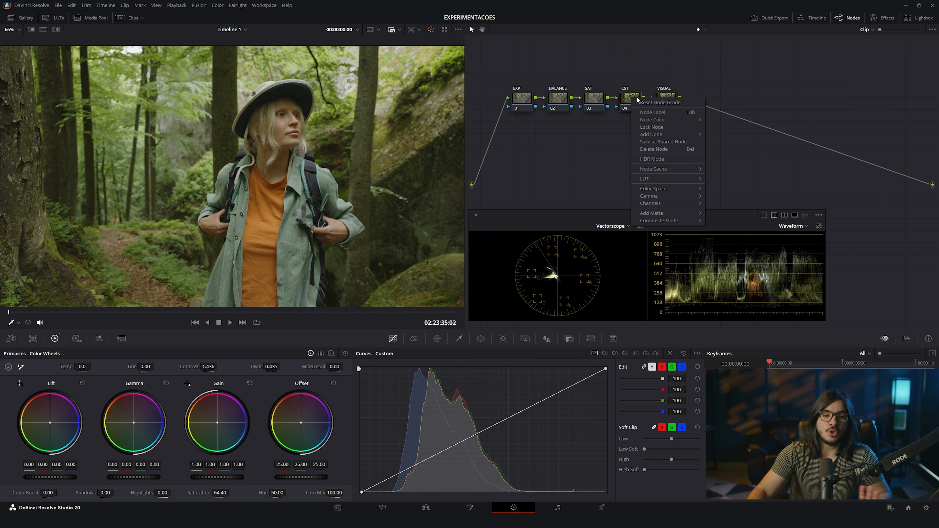
pyautogui.click(659, 102)
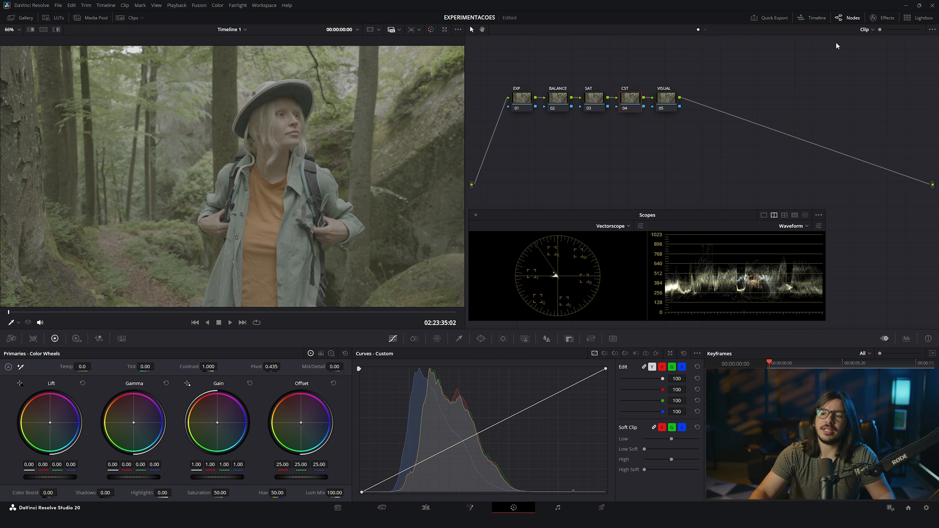
# - Apply the Color Space Transform effect to the CST node, moving the scopes clear of the effects library
pyautogui.click(885, 22)
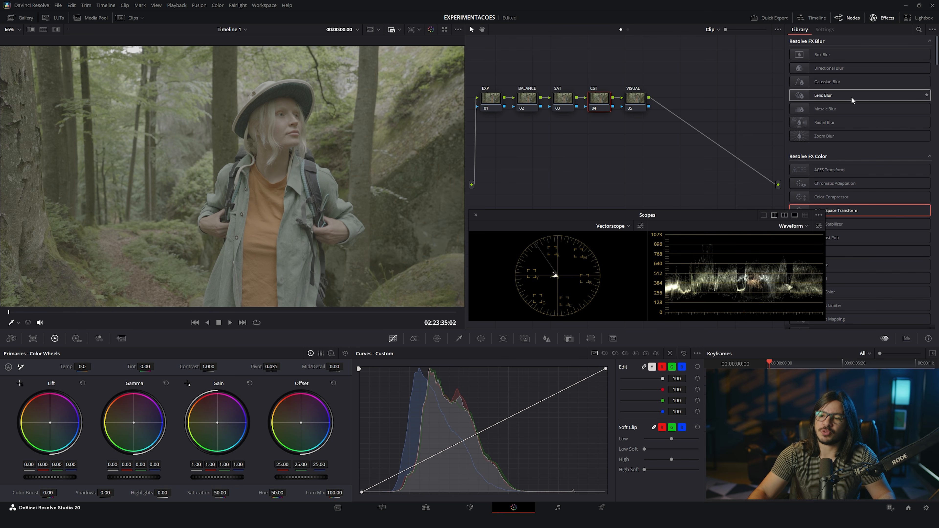
pyautogui.moveTo(741, 213); pyautogui.dragTo(694, 214)
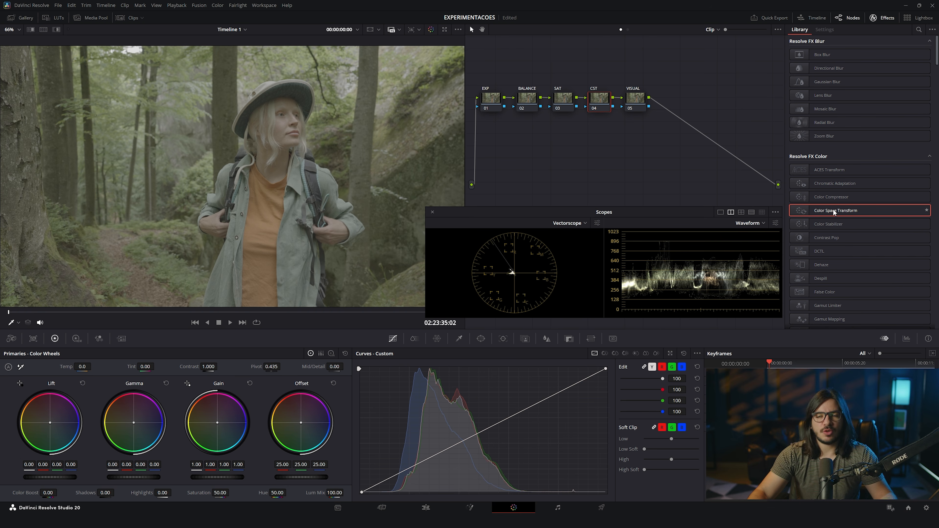
pyautogui.moveTo(802, 213); pyautogui.dragTo(599, 97)
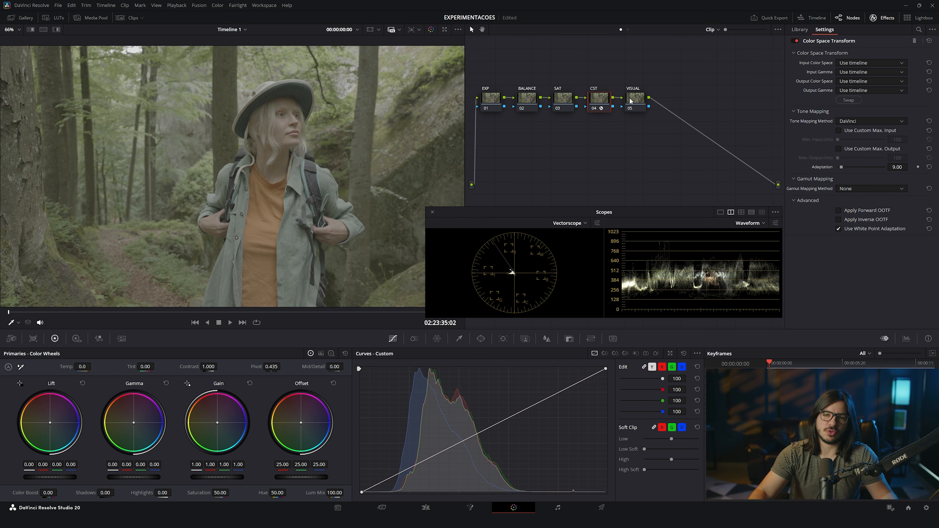
# - Set the Color Space Transform's input color space to Sony S-Gamut3.Cine and its input gamma to Sony S-Log3
pyautogui.click(867, 63)
pyautogui.press('s')
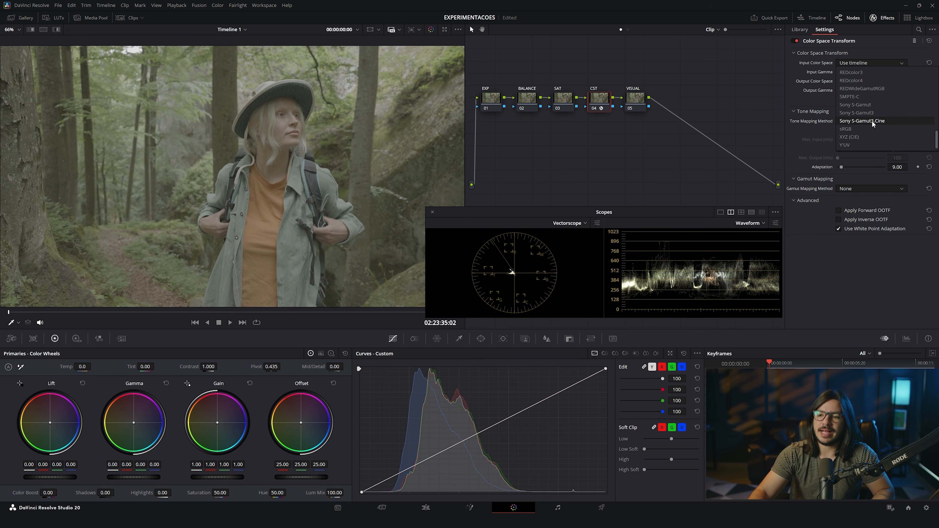
pyautogui.click(871, 121)
pyautogui.click(853, 71)
pyautogui.press('s')
pyautogui.press('s')
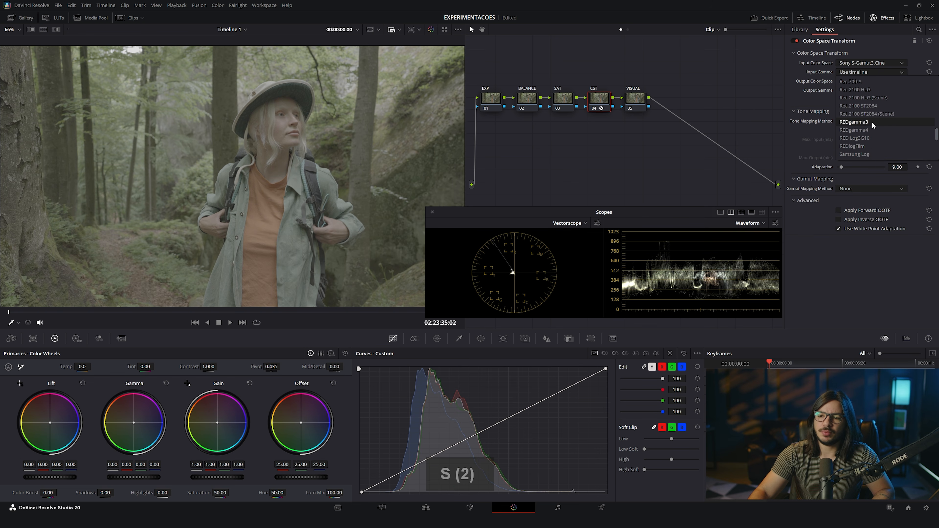
pyautogui.click(865, 128)
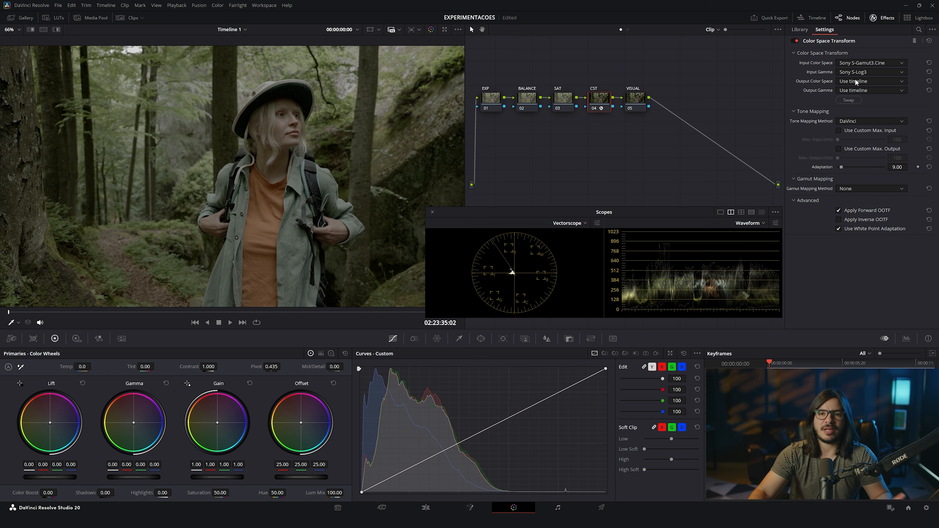
pyautogui.click(853, 70)
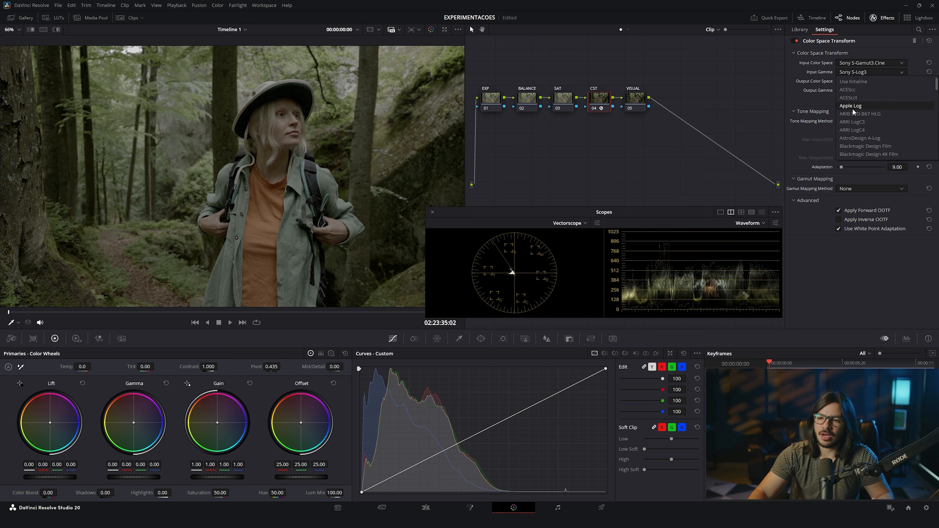
pyautogui.scroll(-5, 856, 106)
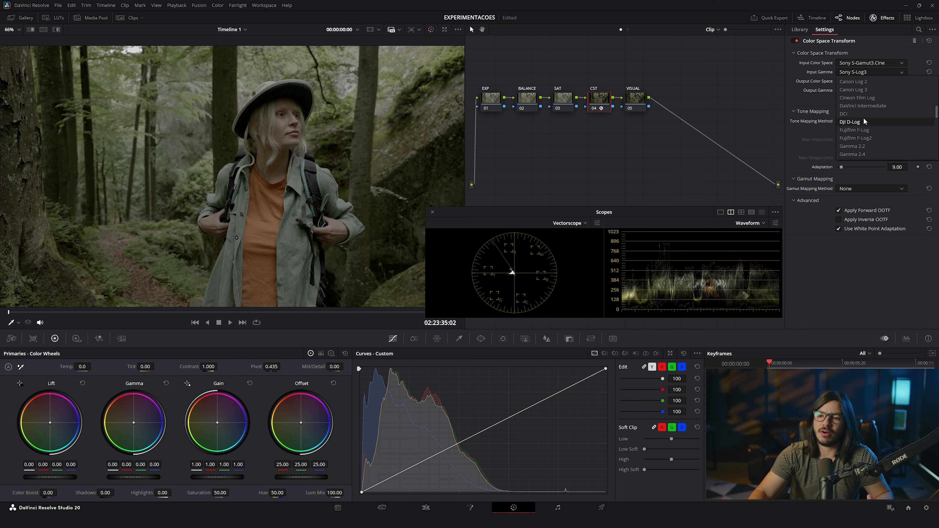
pyautogui.scroll(1, 858, 106)
pyautogui.scroll(-5, 858, 107)
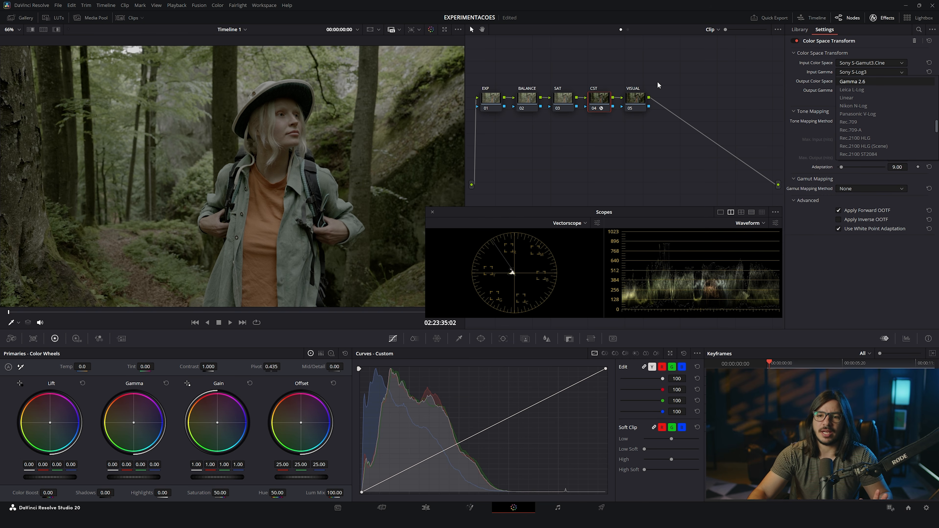
pyautogui.click(812, 70)
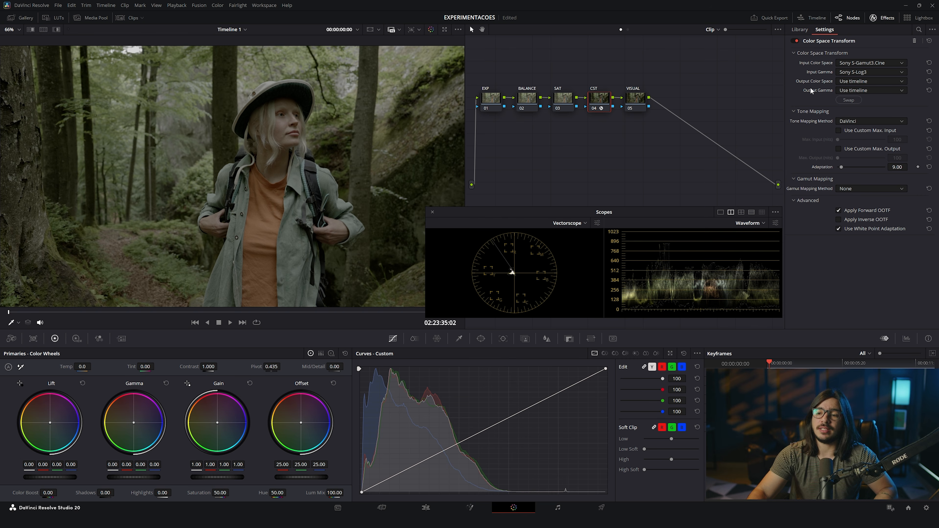
# - Set the Color Space Transform's output color space to Rec.709 and its output gamma to Gamma 2.4
pyautogui.click(860, 81)
pyautogui.press('r')
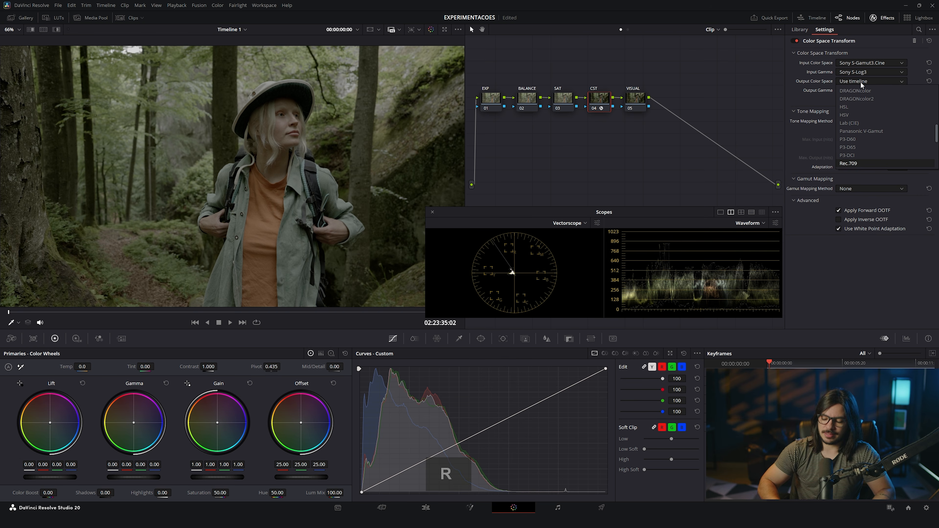
pyautogui.press('Return')
pyautogui.click(871, 91)
pyautogui.press('g')
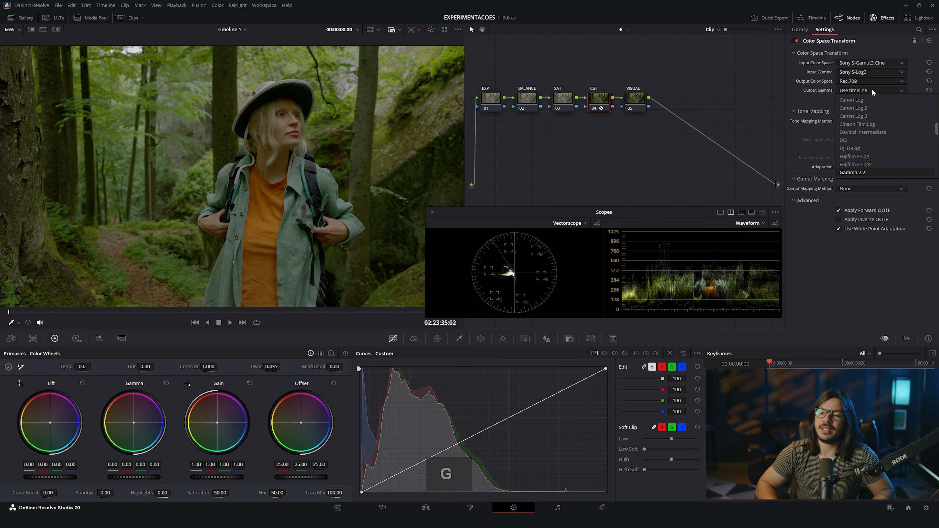
pyautogui.press('Down')
pyautogui.press('Return')
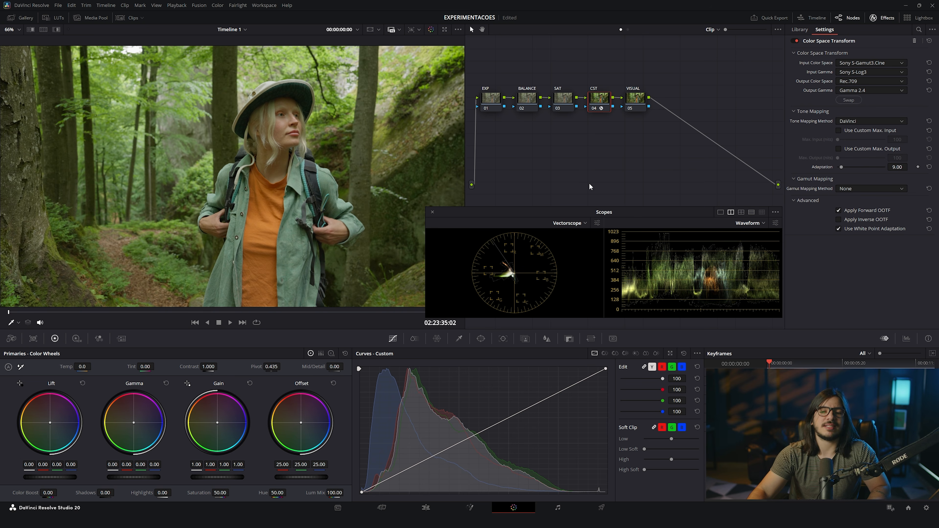
# - Compare the image with the CST node disabled and enabled, leaving it enabled
pyautogui.hotkey('ctrl', 'd')
pyautogui.hotkey('ctrl', 'd')
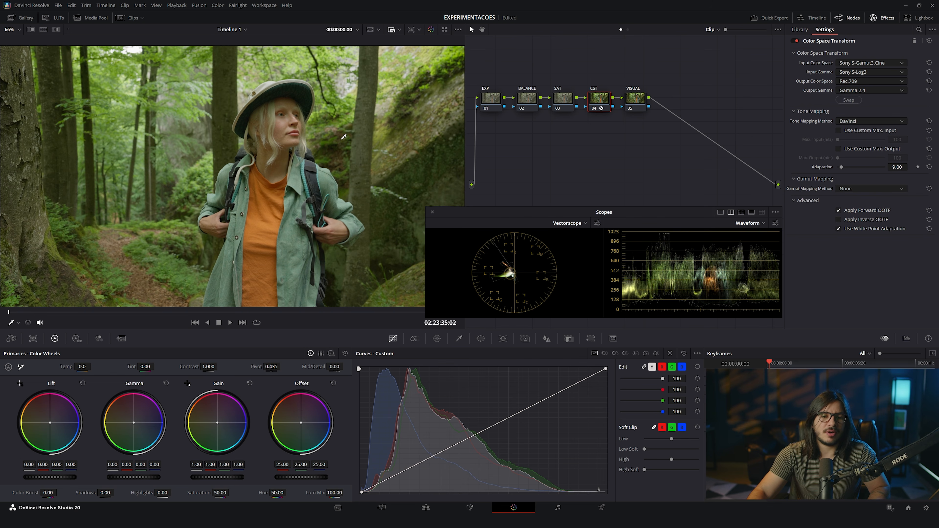
pyautogui.hotkey('ctrl', 'd')
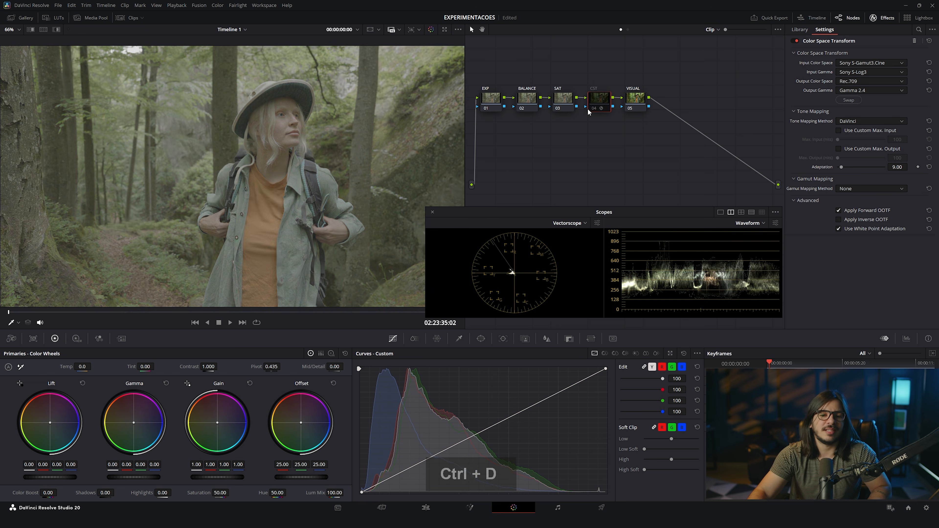
pyautogui.hotkey('ctrl', 'd')
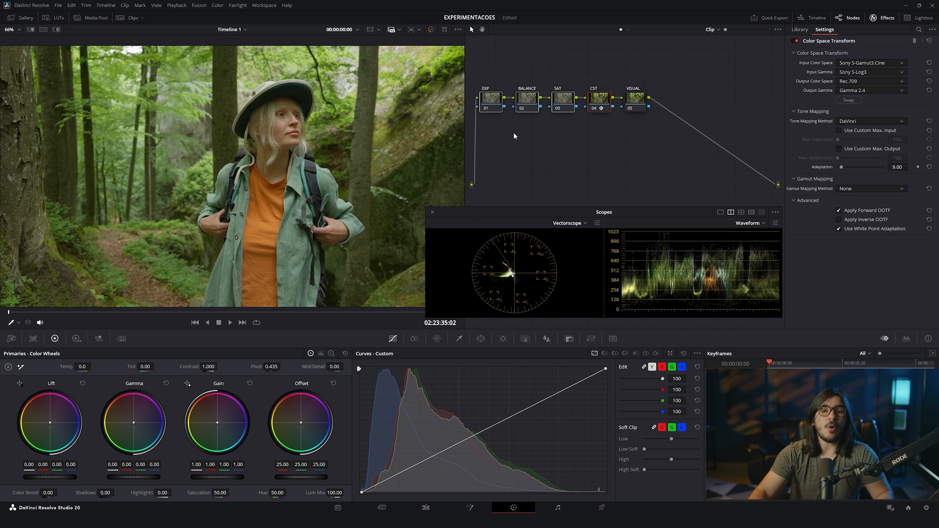
# - Select the EXP node as the one to grade and save the project
pyautogui.click(498, 104)
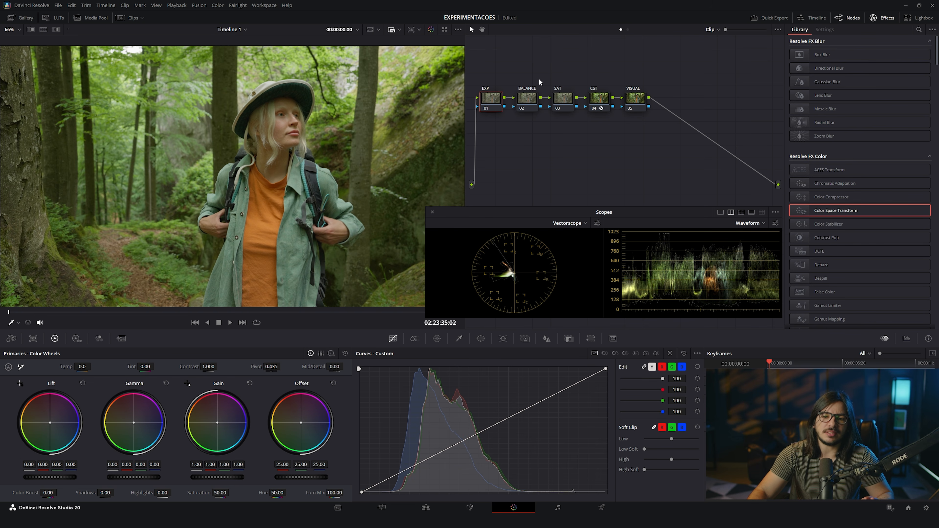
pyautogui.click(527, 102)
pyautogui.click(562, 100)
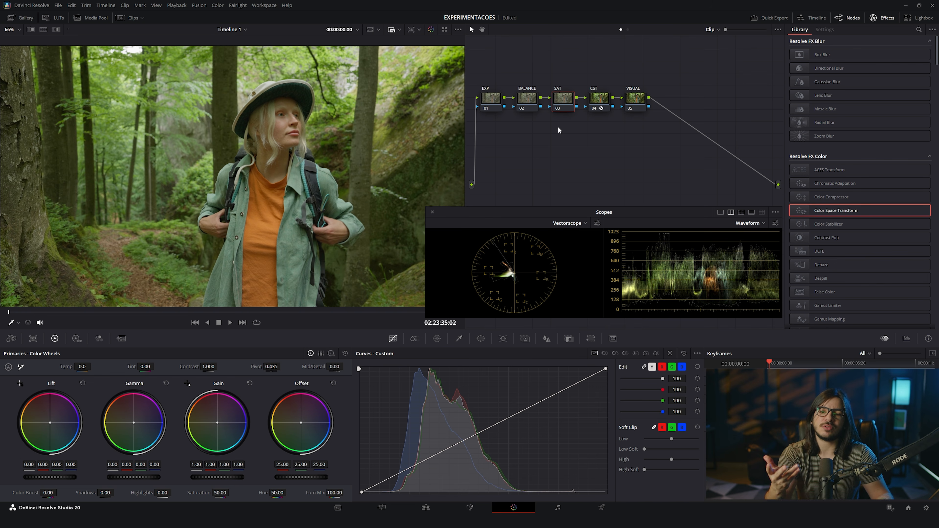
pyautogui.click(495, 106)
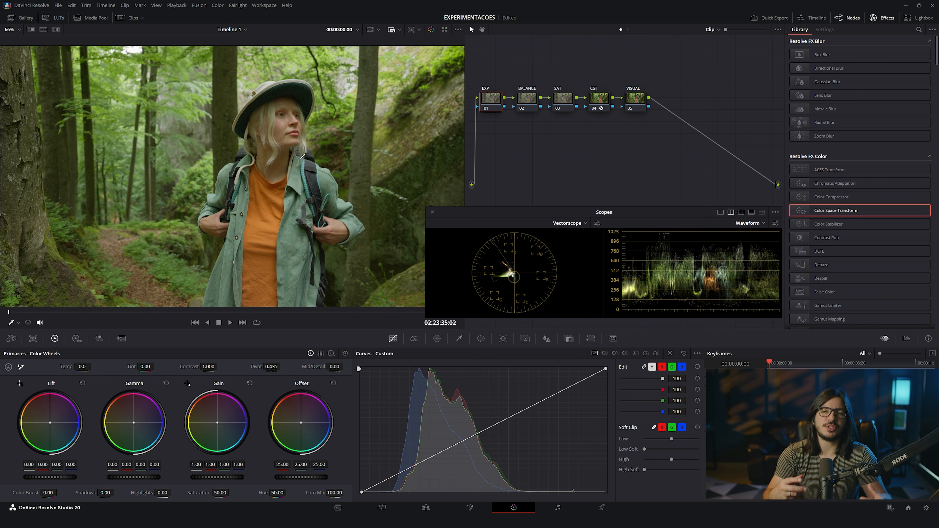
pyautogui.hotkey('ctrl', 's')
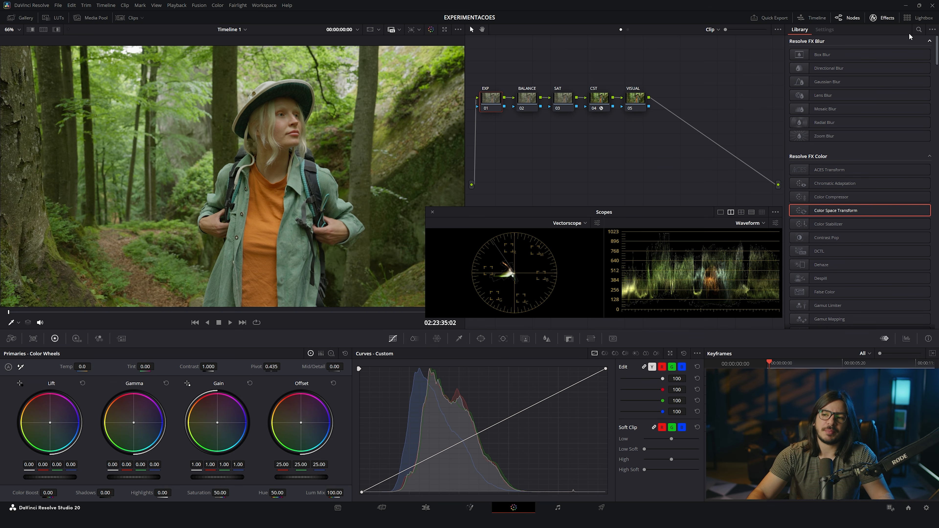
# - Hide the effects library and move the scopes clear of the viewer, below the node tree
pyautogui.click(891, 19)
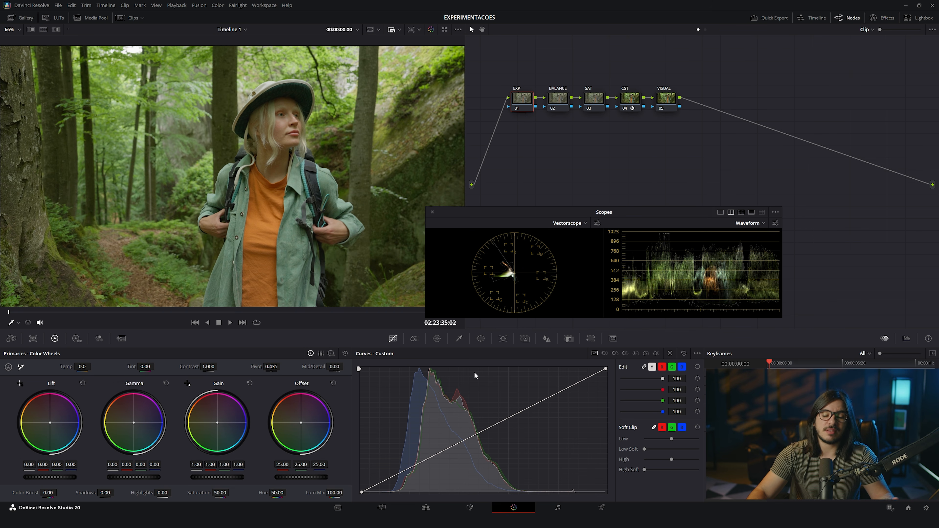
pyautogui.moveTo(509, 212); pyautogui.dragTo(554, 209)
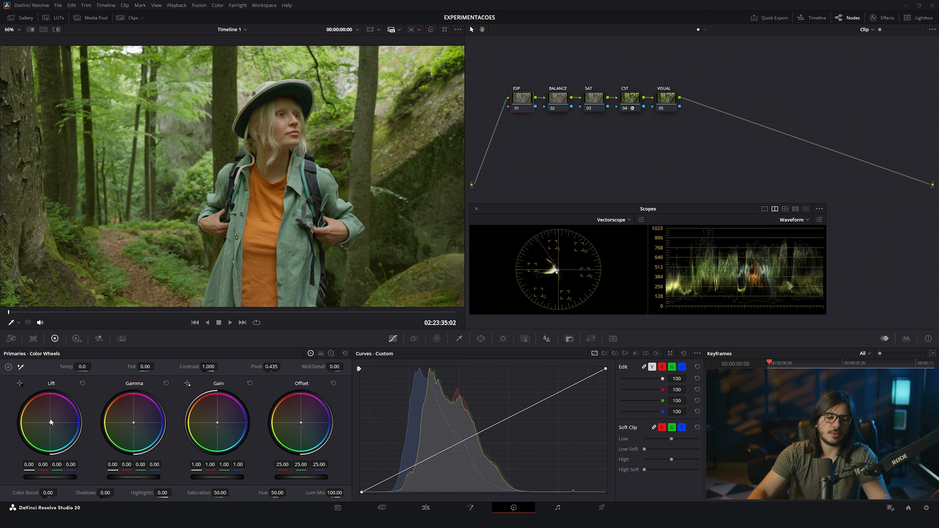
# - Try a lift color shift and a lift of 0.03 on the EXP node, resetting the lift after each
pyautogui.moveTo(51, 426); pyautogui.dragTo(83, 384)
pyautogui.click(82, 384)
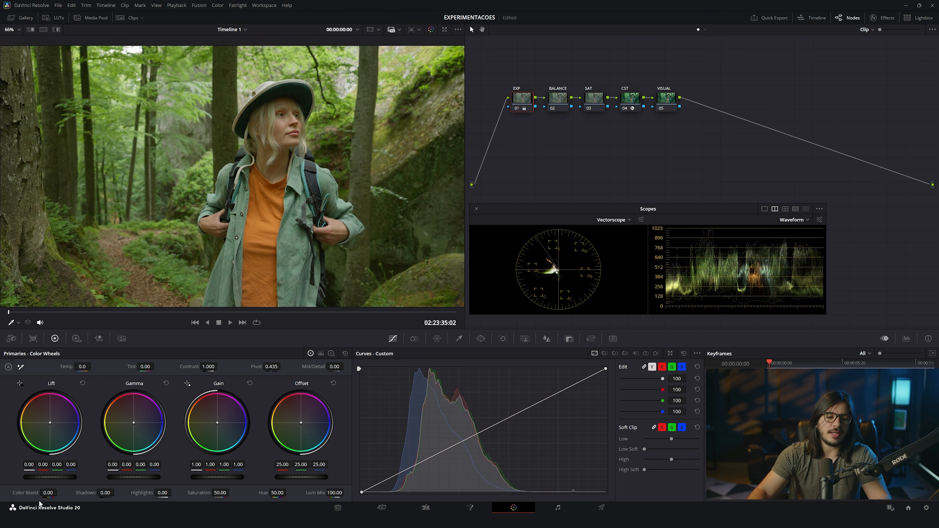
pyautogui.moveTo(59, 480)
pyautogui.mouseDown()
pyautogui.moveTo(44, 478)
pyautogui.moveTo(59, 477)
pyautogui.mouseUp()
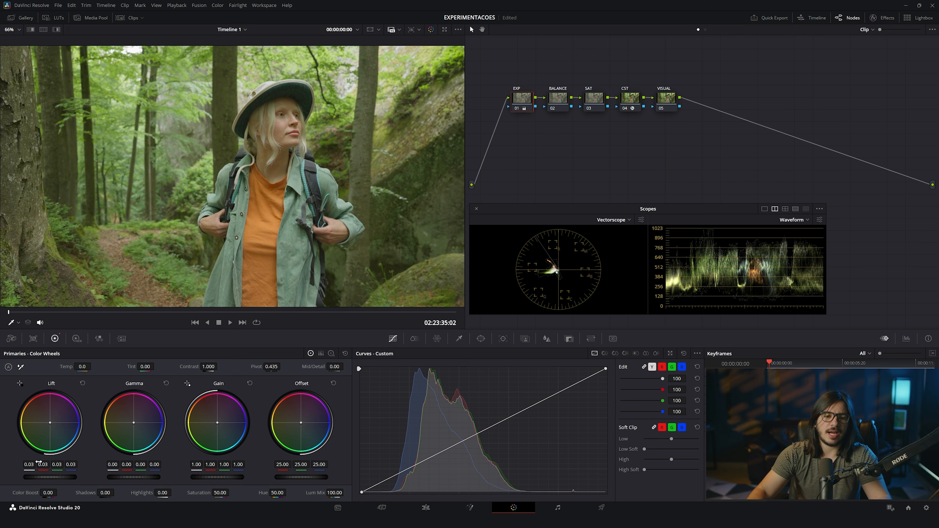
pyautogui.click(82, 383)
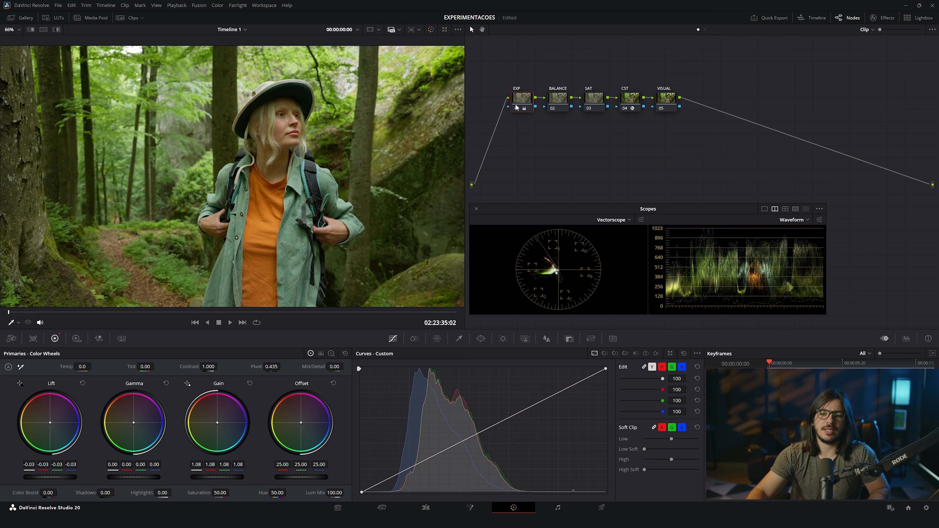
# - Compare the image repeatedly with the EXP node's exposure adjustment disabled and enabled
pyautogui.hotkey('ctrl', 'd')
pyautogui.hotkey('ctrl', 'd')
pyautogui.hotkey('ctrl', 'd')
pyautogui.hotkey('ctrl', 'd')
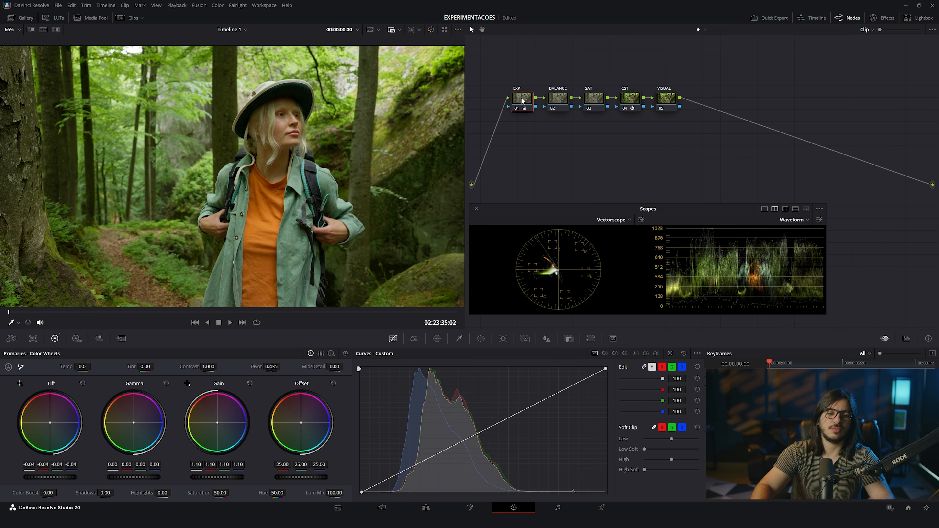
pyautogui.hotkey('ctrl', 'd')
pyautogui.hotkey('ctrl', 'd')
pyautogui.hotkey('ctrl', 'd')
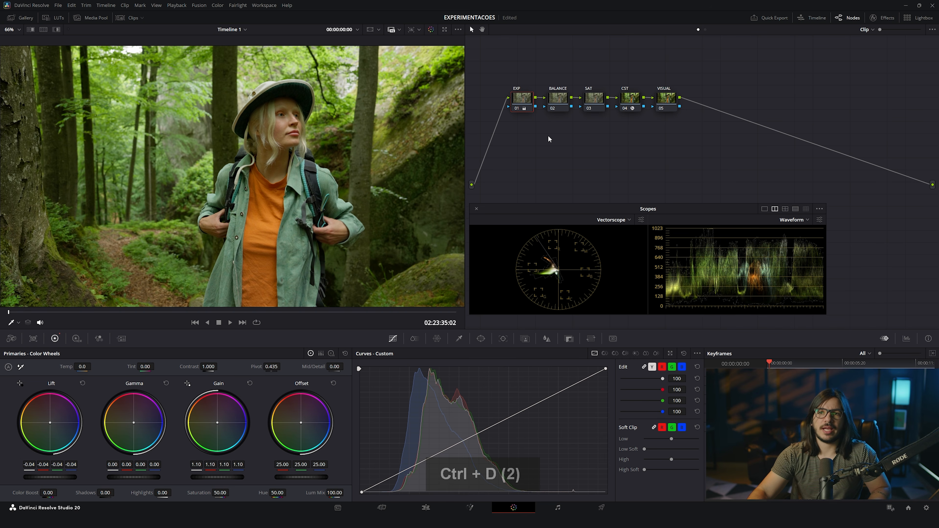
pyautogui.hotkey('ctrl', 'd')
pyautogui.hotkey('ctrl', 'd')
pyautogui.hotkey('ctrl', 'd')
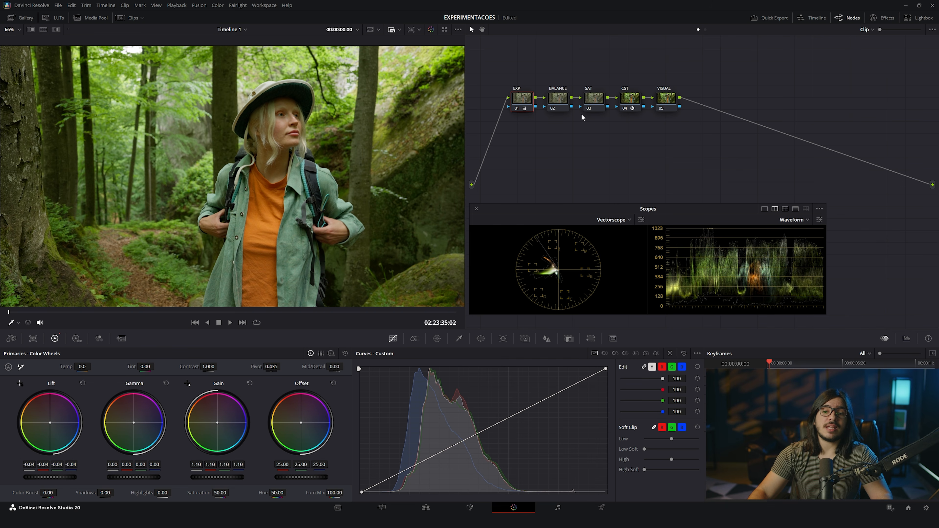
# - Try a warm offset of 26.53, 24.08, 22.87 on the BALANCE node, and reset its node grade
pyautogui.click(553, 99)
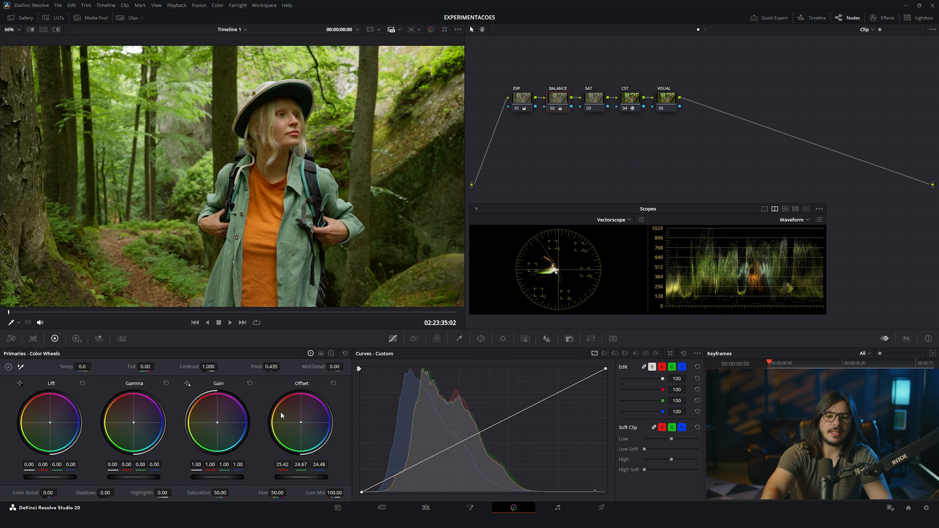
pyautogui.moveTo(281, 412); pyautogui.dragTo(280, 412)
pyautogui.hotkey('ctrl', 'd')
pyautogui.hotkey('ctrl', 'd')
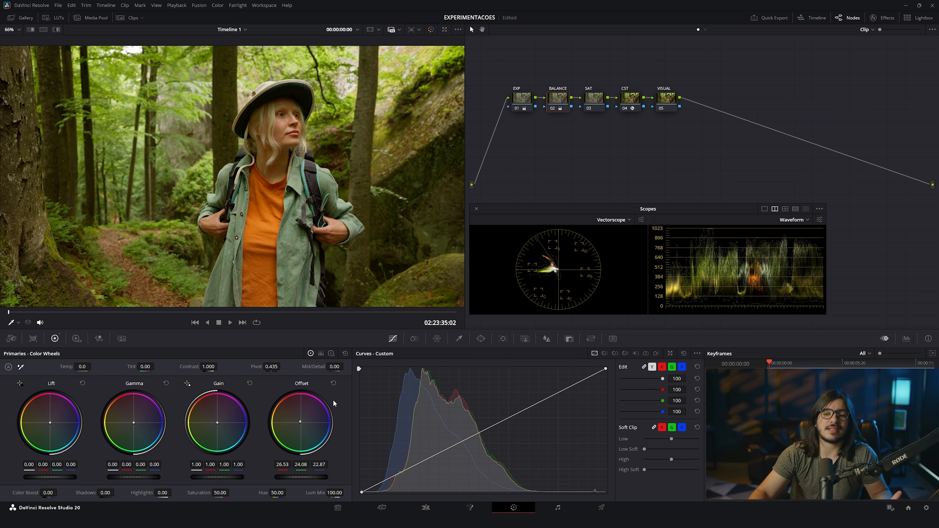
pyautogui.rightClick(560, 99)
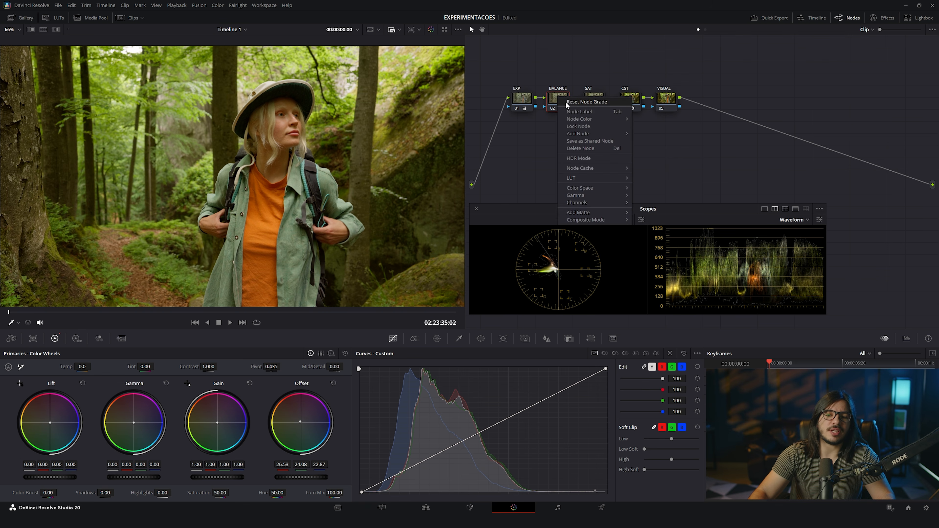
pyautogui.click(592, 221)
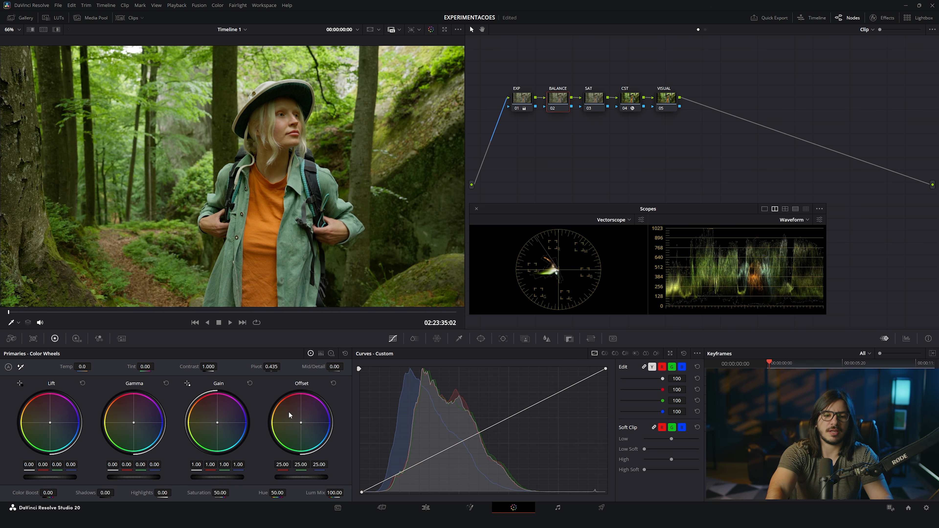
# - Cool the BALANCE node's offset to 24.83, 23.88, 26.46 and compare the image with the node disabled and enabled
pyautogui.moveTo(289, 413); pyautogui.dragTo(289, 413)
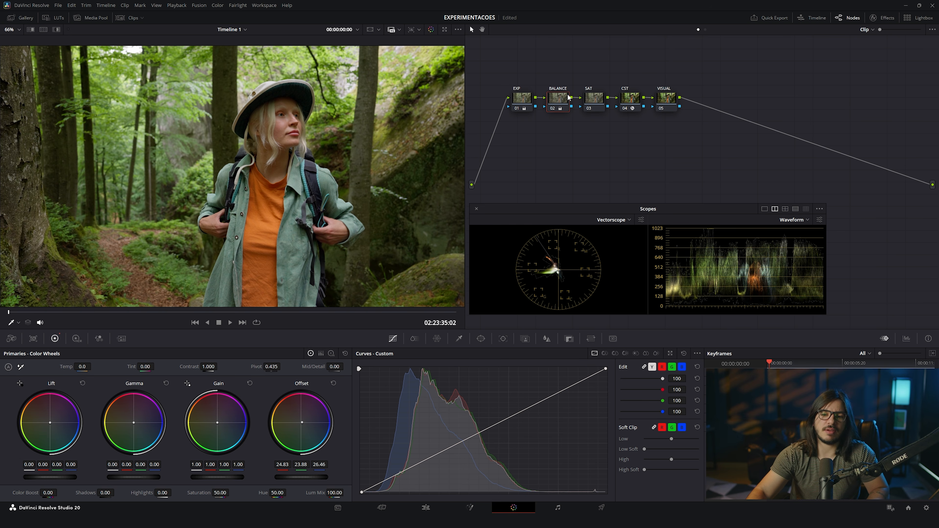
pyautogui.hotkey('ctrl', 'd')
pyautogui.hotkey('ctrl', 'd')
pyautogui.hotkey('ctrl', 'd')
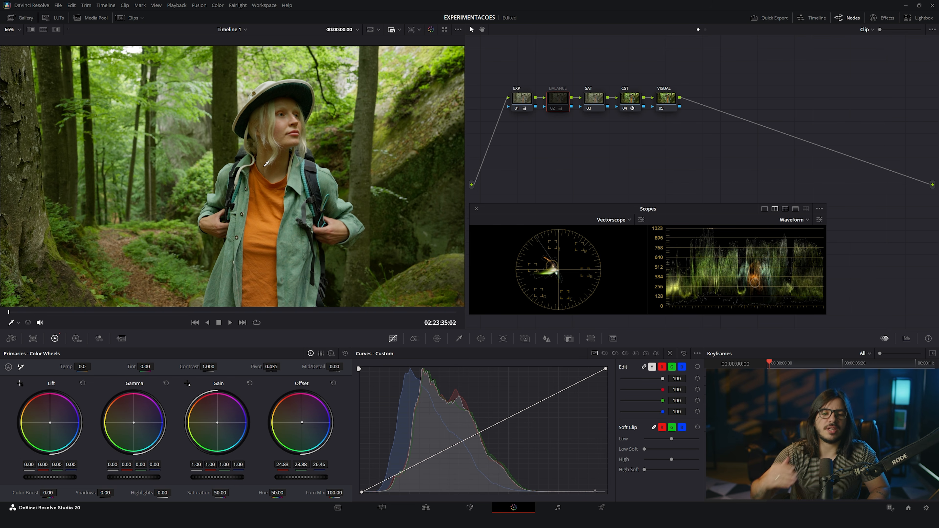
pyautogui.hotkey('ctrl', 'd')
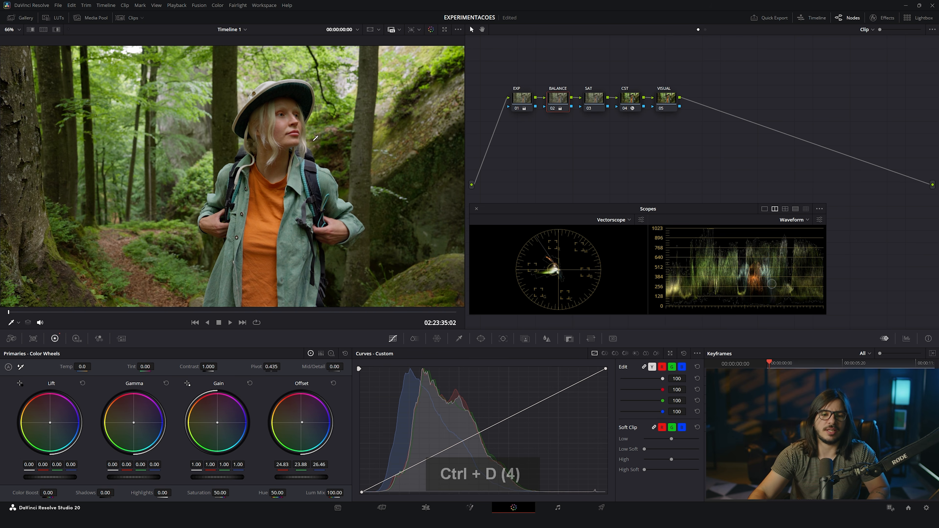
pyautogui.hotkey('ctrl', 'd')
pyautogui.hotkey('ctrl', 'd')
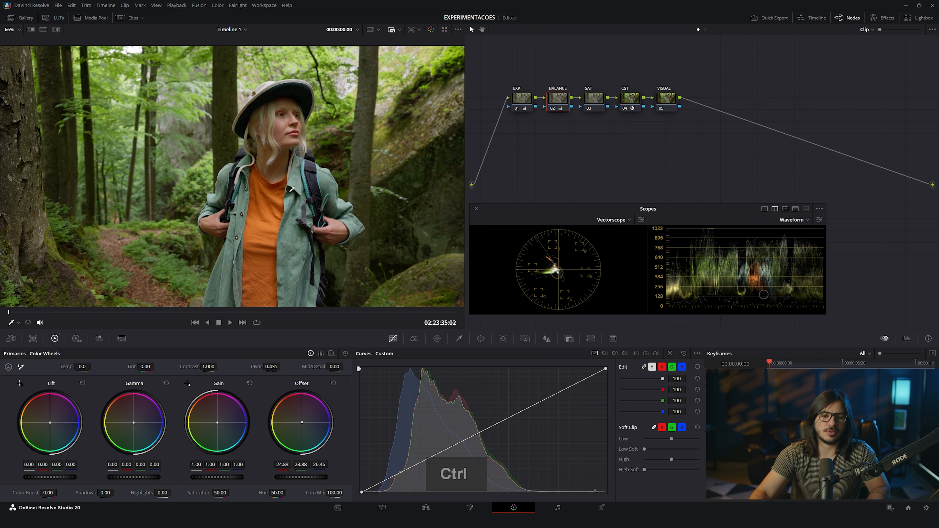
pyautogui.hotkey('ctrl', 'd')
pyautogui.hotkey('ctrl', 'd')
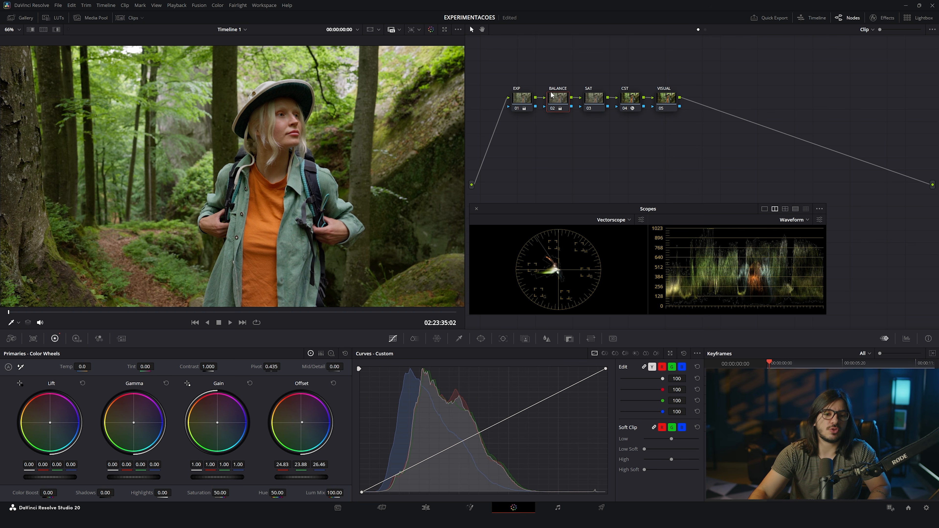
pyautogui.hotkey('ctrl', 'd')
pyautogui.hotkey('ctrl', 'd')
# - Try a saturation change on the SAT node and save the project
pyautogui.click(594, 99)
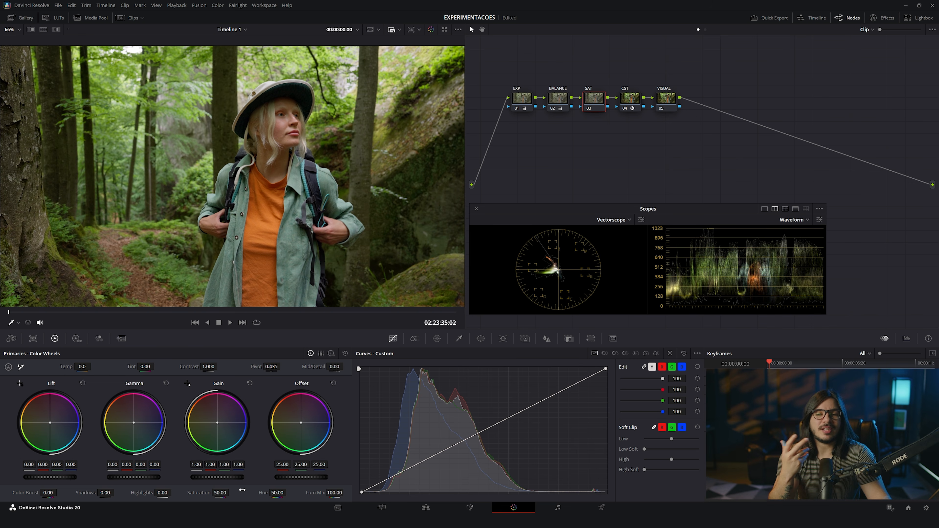
pyautogui.moveTo(242, 490); pyautogui.dragTo(266, 490)
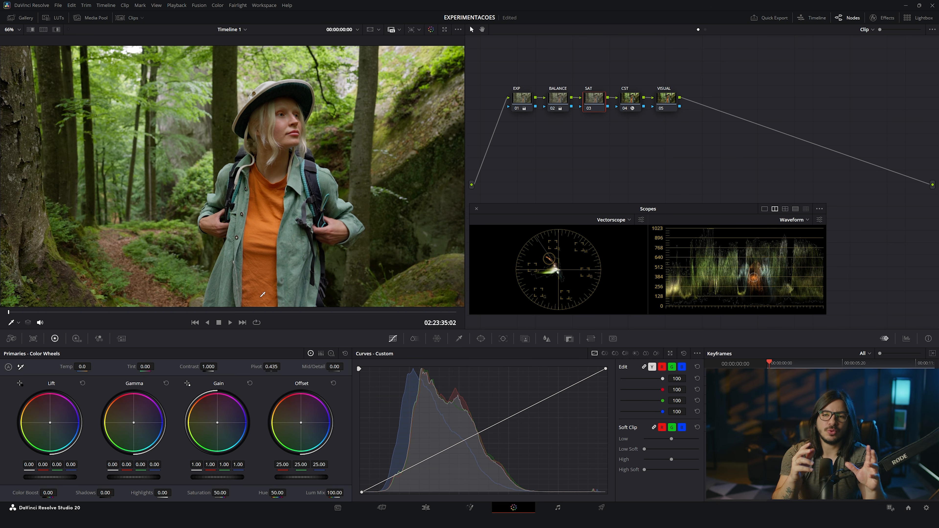
pyautogui.hotkey('ctrl', 's')
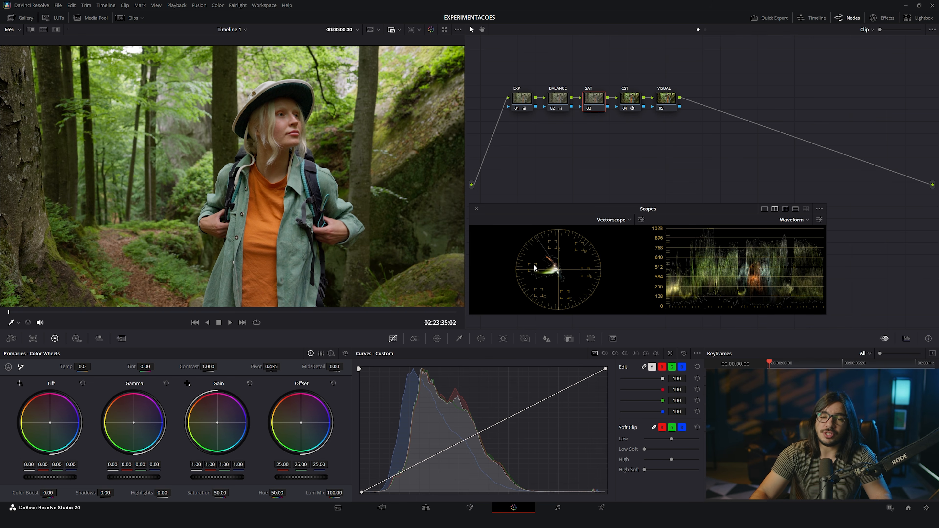
# - Set the ColorSlice saturation on the SAT node to 1.22 and compare the image with the node disabled and enabled
pyautogui.click(414, 339)
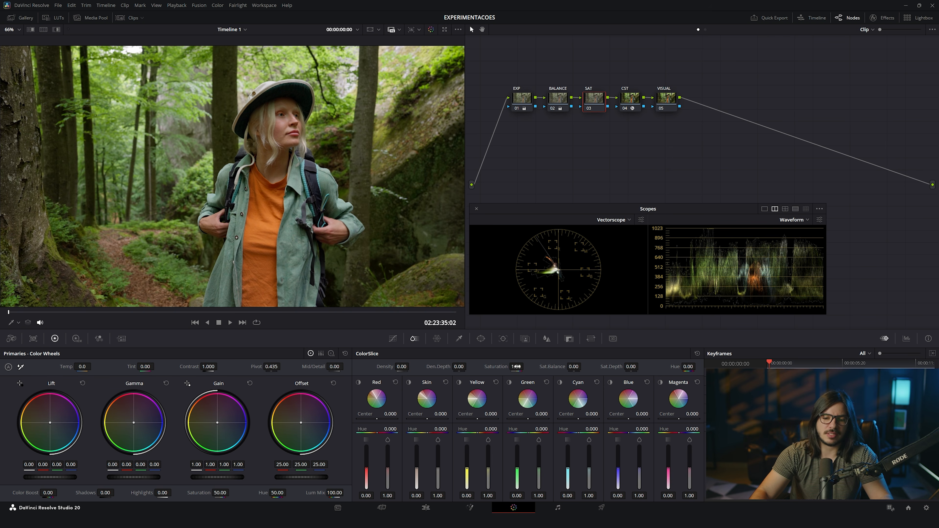
pyautogui.moveTo(516, 367); pyautogui.dragTo(526, 366)
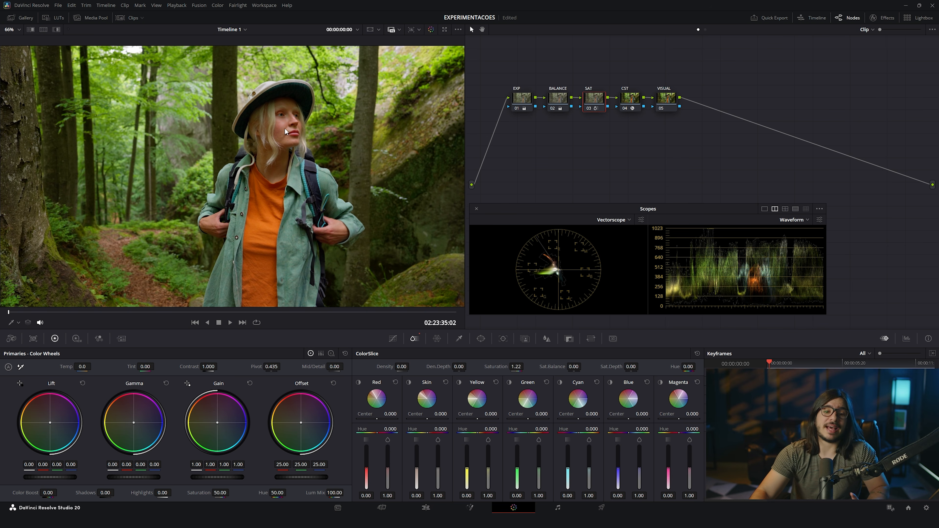
pyautogui.hotkey('ctrl', 'd')
pyautogui.hotkey('ctrl', 'd')
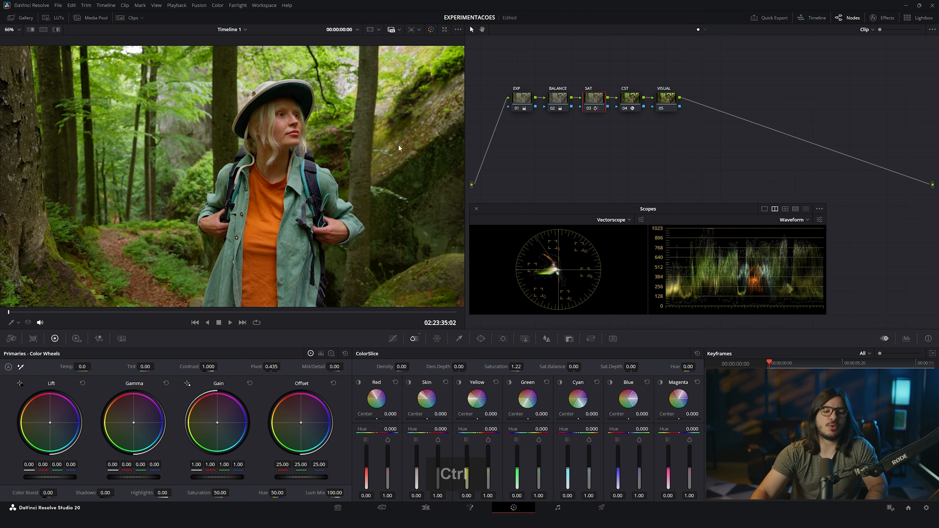
# - Compare the saturation boost in full-screen view with the SAT node disabled and enabled
pyautogui.hotkey('ctrl', 'f')
pyautogui.hotkey('ctrl', 'd')
pyautogui.hotkey('ctrl', 'd')
pyautogui.hotkey('ctrl', 'd')
pyautogui.hotkey('ctrl', 'd')
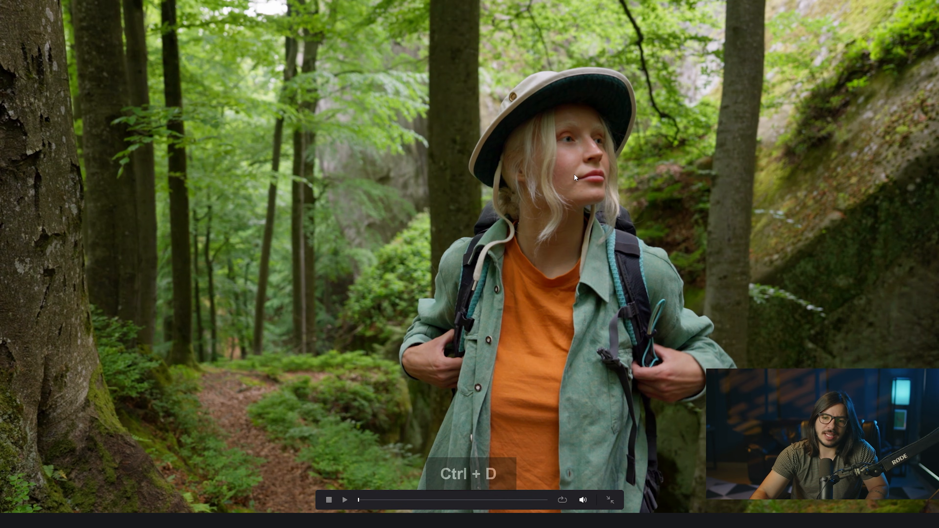
pyautogui.hotkey('ctrl', 'f')
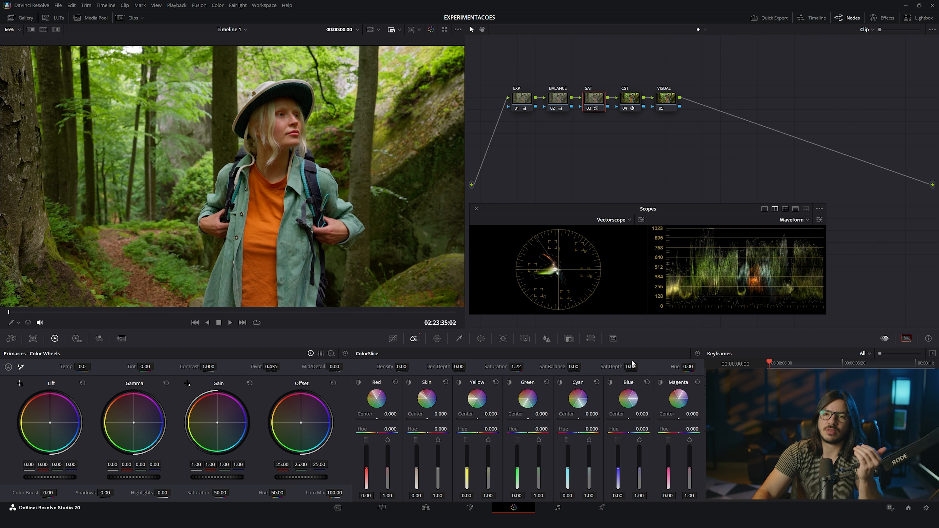
# - Set the ColorSlice saturation depth on the SAT node to -0.90 and compare the image with the node disabled and enabled
pyautogui.moveTo(631, 366); pyautogui.dragTo(607, 367)
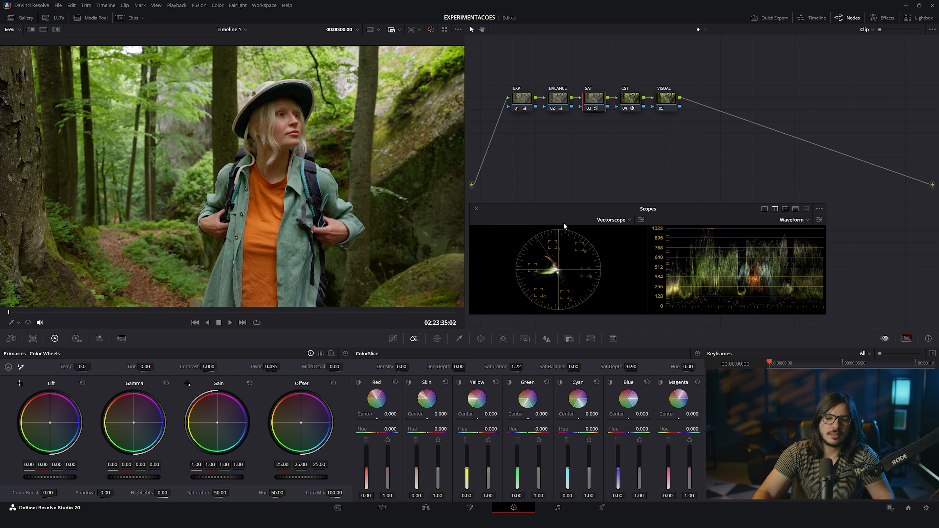
pyautogui.hotkey('ctrl', 'd')
pyautogui.hotkey('ctrl', 'd')
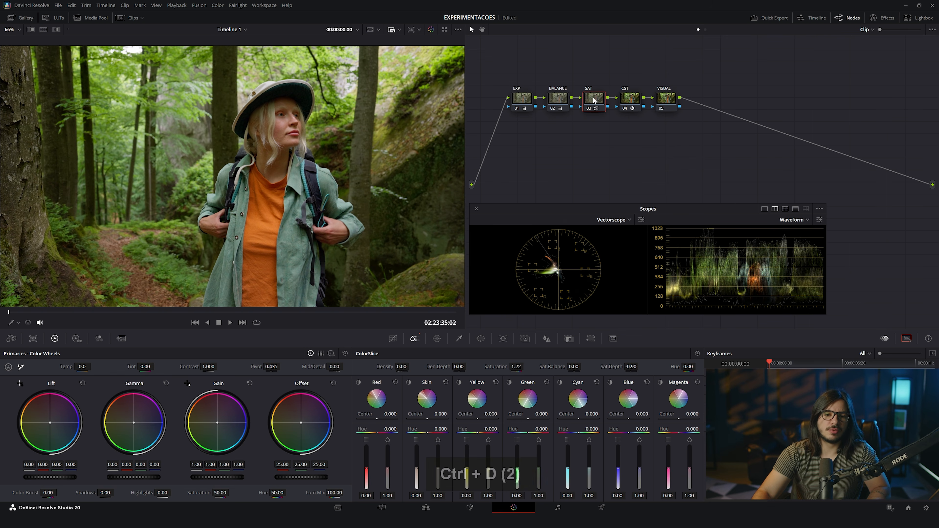
# - Examine the image in full-screen view while repeatedly disabling and enabling the SAT node's saturation and depth changes
pyautogui.hotkey('ctrl', 'f')
pyautogui.hotkey('ctrl', 'd')
pyautogui.hotkey('ctrl', 'd')
pyautogui.hotkey('ctrl', 'd')
pyautogui.hotkey('ctrl', 'd')
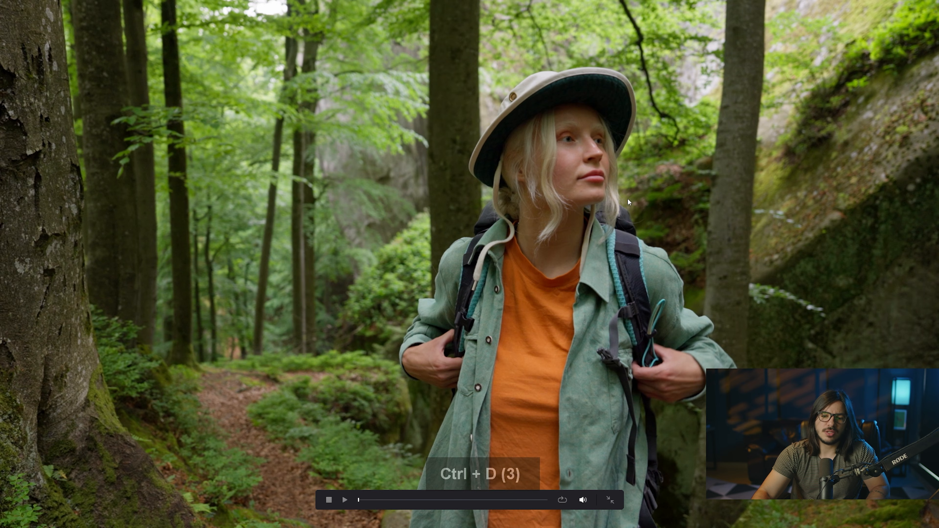
pyautogui.hotkey('ctrl', 'd')
pyautogui.hotkey('ctrl', 'd')
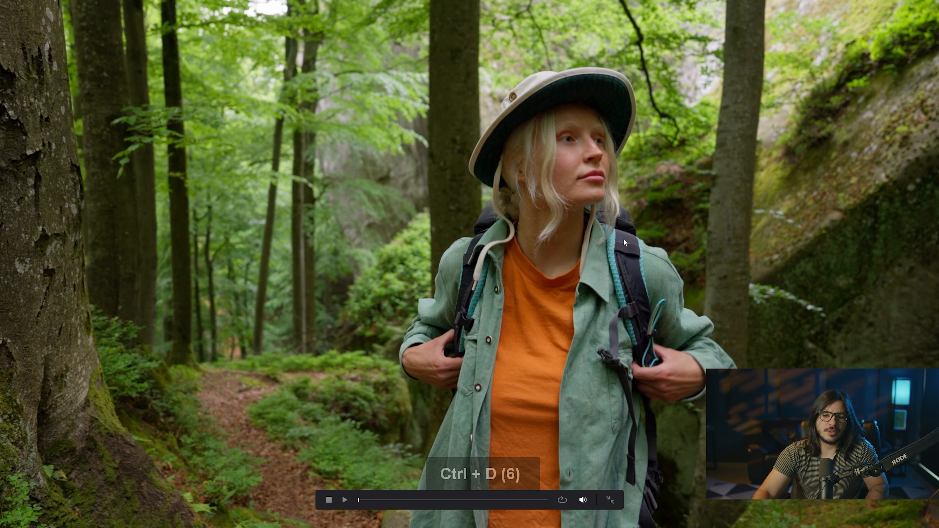
pyautogui.press('ctrl')
pyautogui.hotkey('ctrl', 'd')
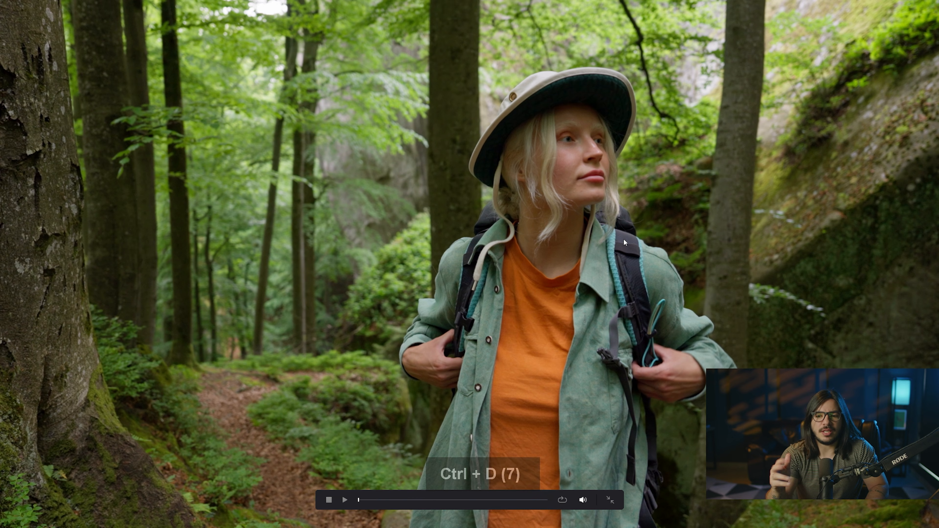
pyautogui.hotkey('ctrl', 'd')
pyautogui.press('ctrl')
pyautogui.hotkey('ctrl', 'f')
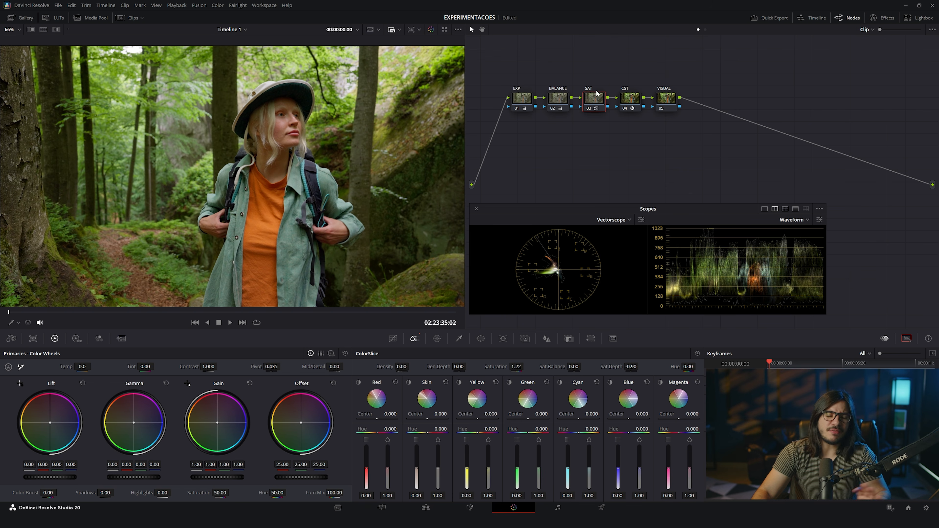
# - Compare the image with the EXP, BALANCE and SAT nodes disabled and enabled together
pyautogui.moveTo(600, 72); pyautogui.dragTo(516, 113)
pyautogui.hotkey('ctrl', 'd')
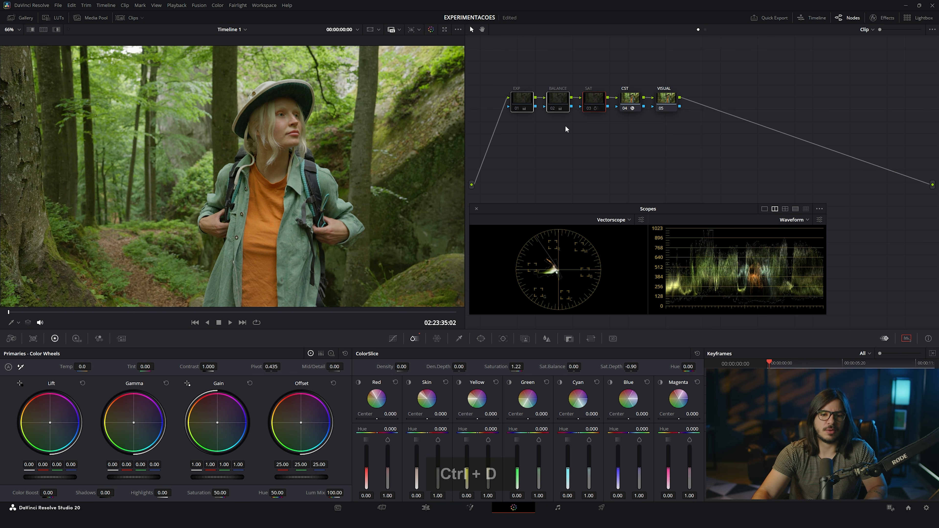
pyautogui.hotkey('ctrl', 'd')
pyautogui.hotkey('ctrl', 'd')
pyautogui.hotkey('ctrl', 'd')
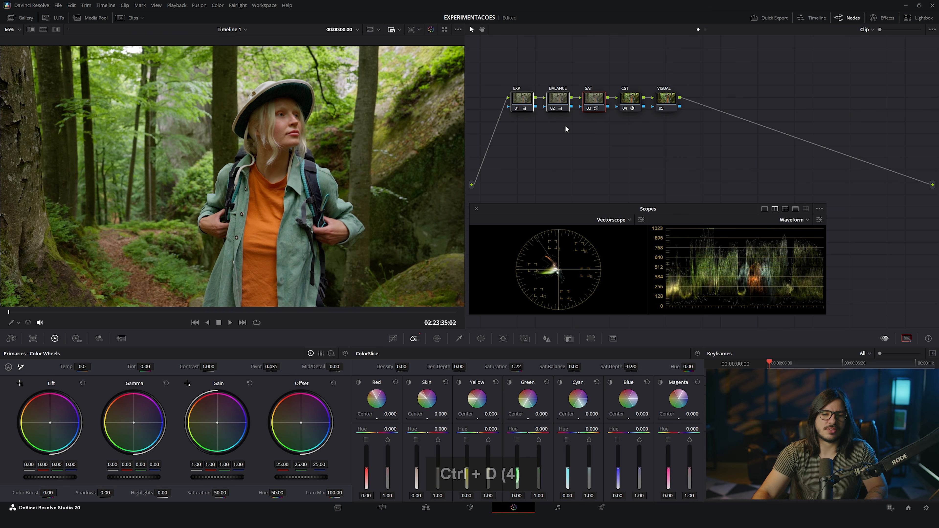
pyautogui.hotkey('ctrl', 'd')
# - Compare the combined EXP, BALANCE and SAT corrections in full-screen view, disabling and enabling them repeatedly
pyautogui.hotkey('ctrl', 'f')
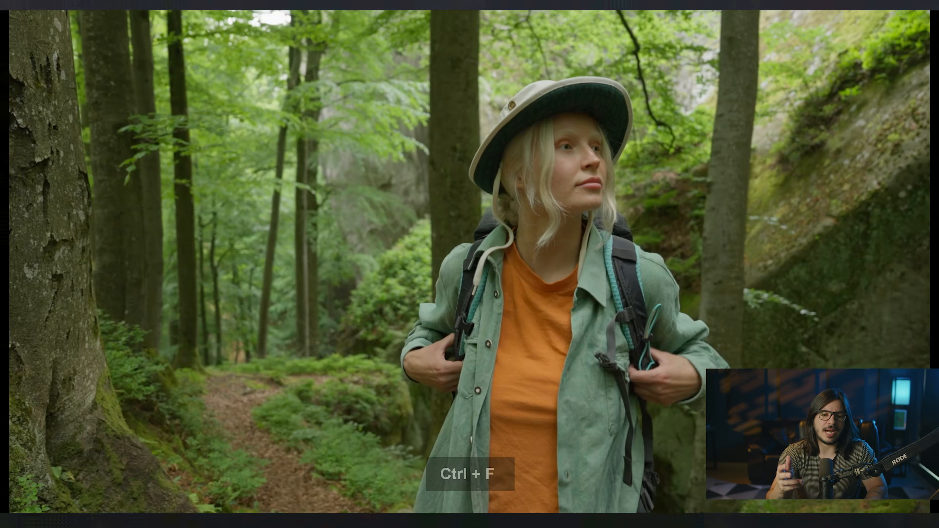
pyautogui.hotkey('ctrl', 'd')
pyautogui.hotkey('ctrl', 'd')
pyautogui.hotkey('ctrl', 'd')
pyautogui.hotkey('ctrl', 'd')
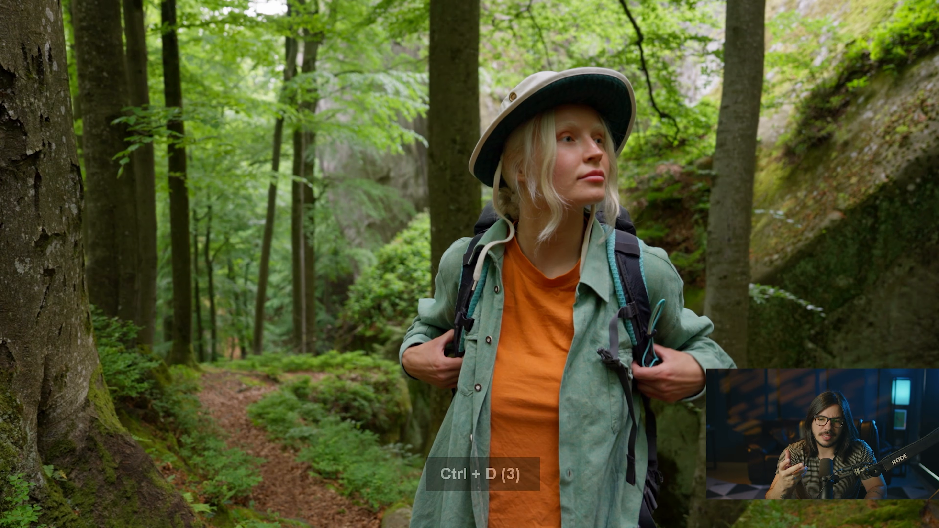
pyautogui.hotkey('ctrl', 'd')
pyautogui.hotkey('ctrl', 'd')
pyautogui.hotkey('ctrl', 'f')
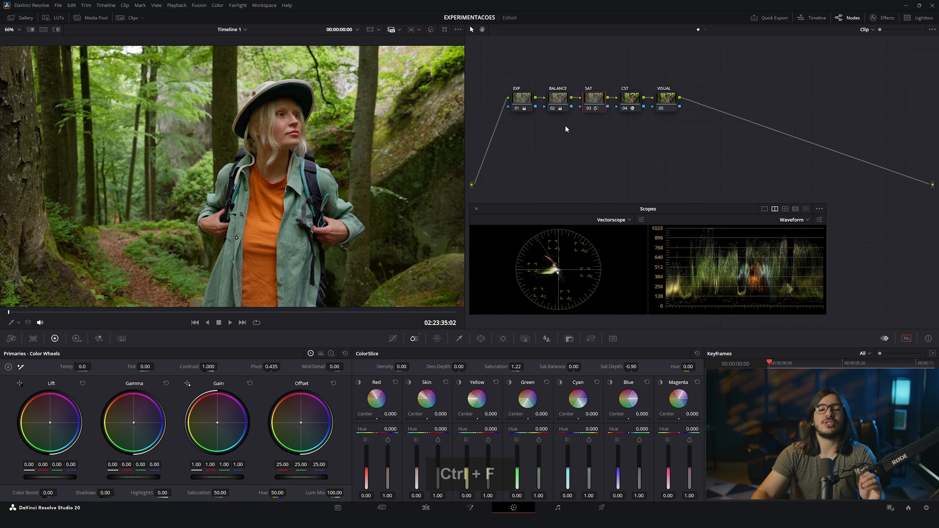
# - Compare the image in full-screen view with the nodes from EXP through CST disabled and enabled together
pyautogui.click(630, 99)
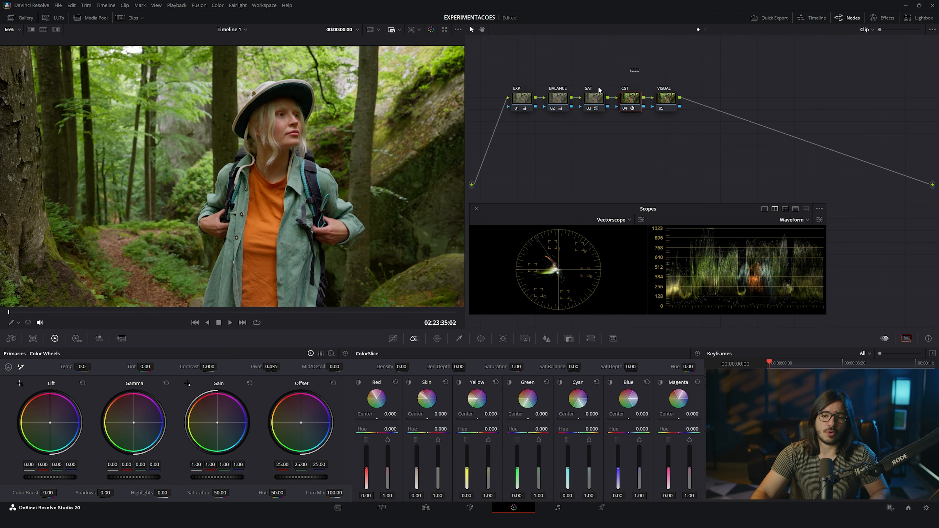
pyautogui.moveTo(640, 69); pyautogui.dragTo(511, 126)
pyautogui.hotkey('ctrl', 'f')
pyautogui.hotkey('ctrl', 'd')
pyautogui.hotkey('ctrl', 'd')
pyautogui.hotkey('ctrl', 'd')
pyautogui.hotkey('ctrl', 'd')
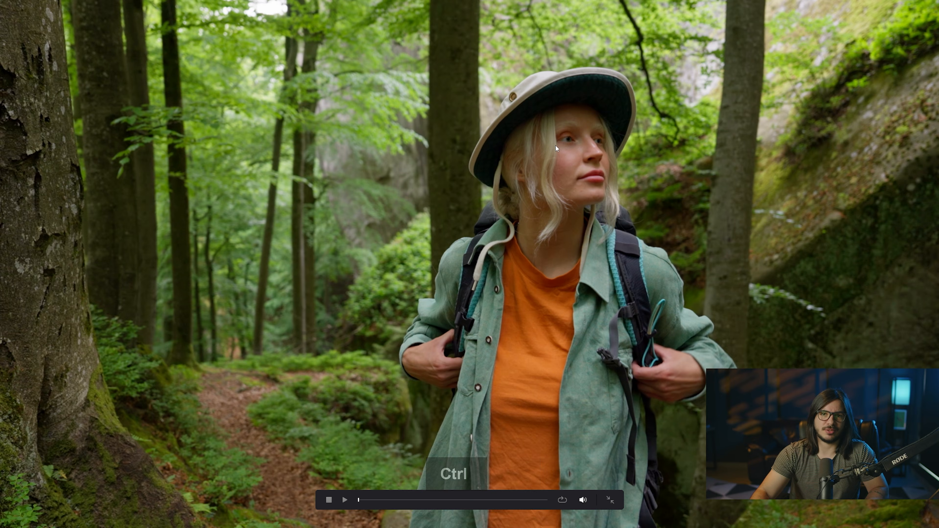
pyautogui.hotkey('ctrl', 'd')
pyautogui.hotkey('ctrl', 'd')
pyautogui.hotkey('ctrl', 'f')
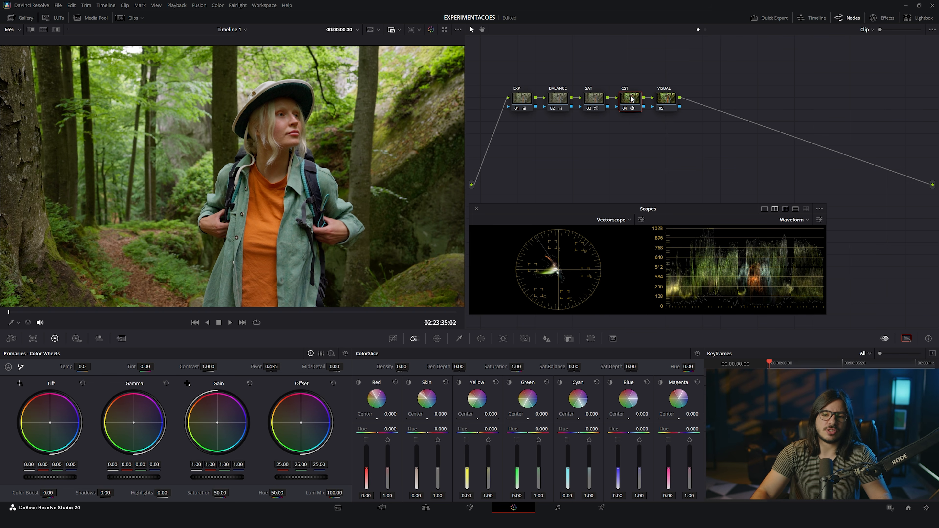
pyautogui.moveTo(633, 100); pyautogui.dragTo(631, 110)
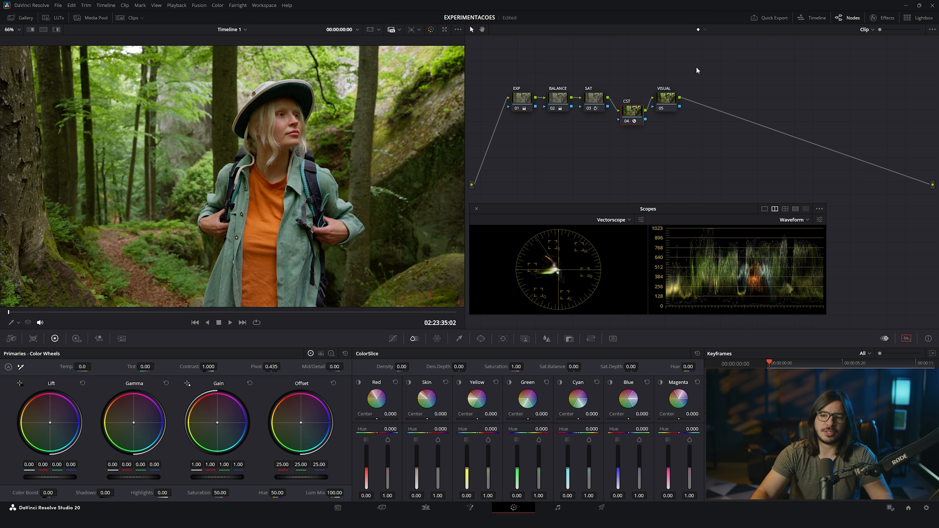
pyautogui.moveTo(702, 65); pyautogui.dragTo(515, 98)
pyautogui.click(566, 59)
pyautogui.moveTo(634, 116); pyautogui.dragTo(632, 102)
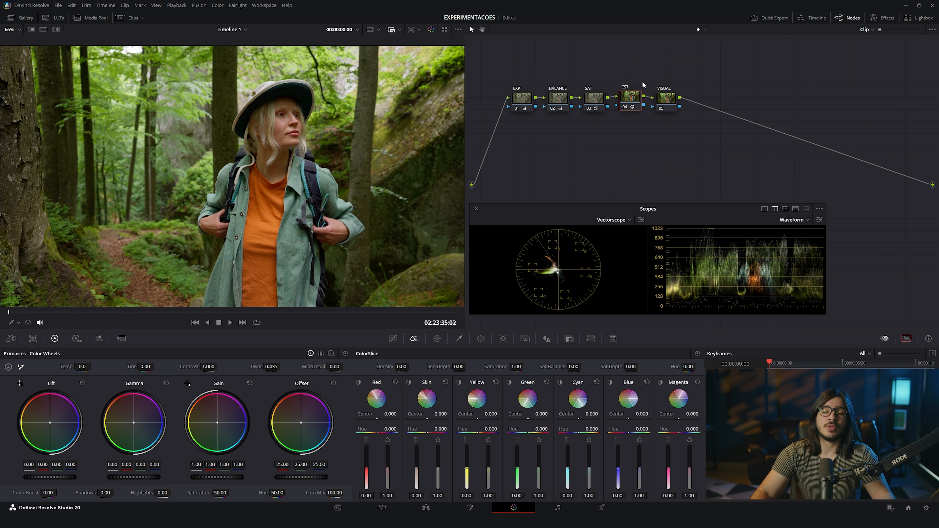
# - Review the Color Space Transform settings on the CST node
pyautogui.click(882, 18)
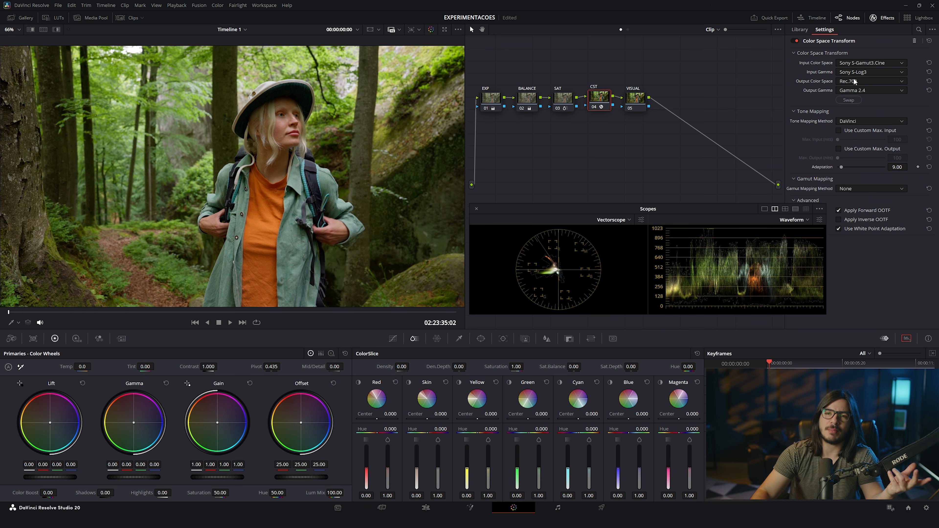
pyautogui.click(882, 19)
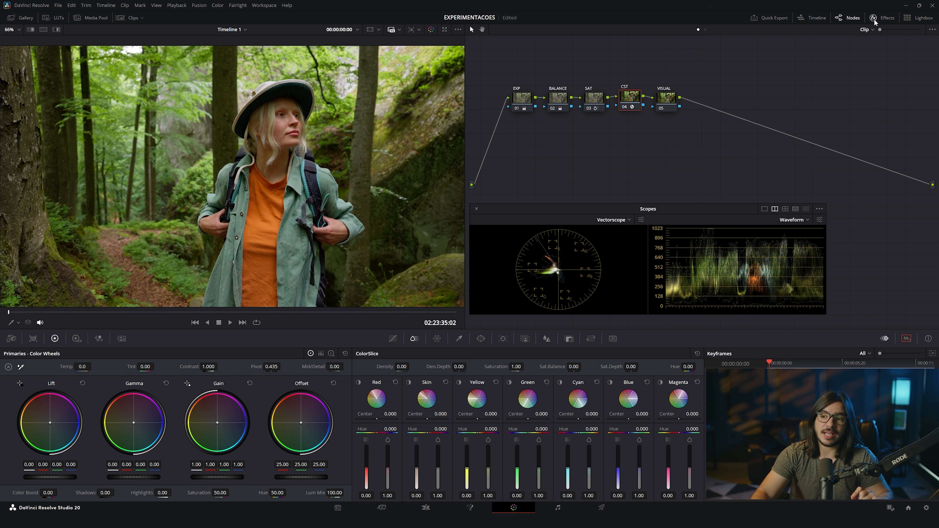
pyautogui.click(883, 19)
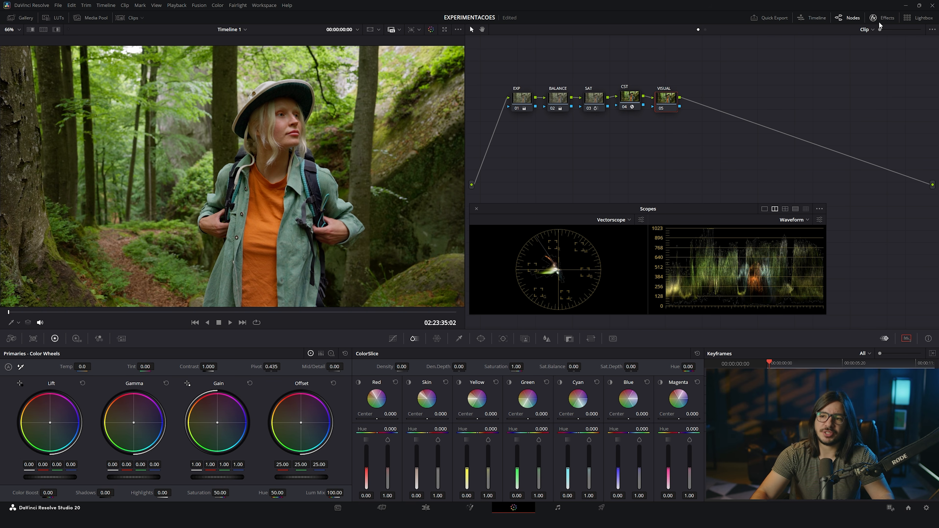
# - Browse the effects library for the VISUAL node, moving the Scopes window aside and back, and save the project
pyautogui.click(879, 20)
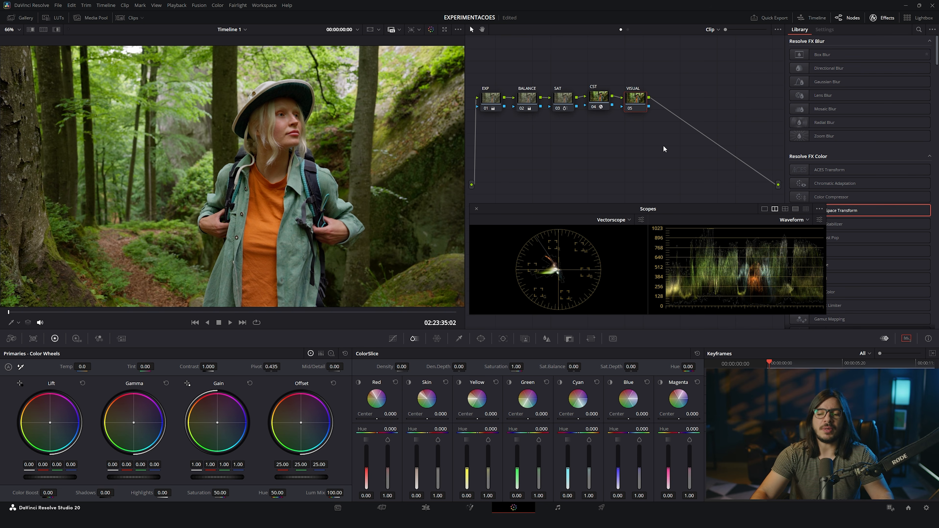
pyautogui.moveTo(677, 208); pyautogui.dragTo(597, 199)
pyautogui.scroll(-6, 837, 175)
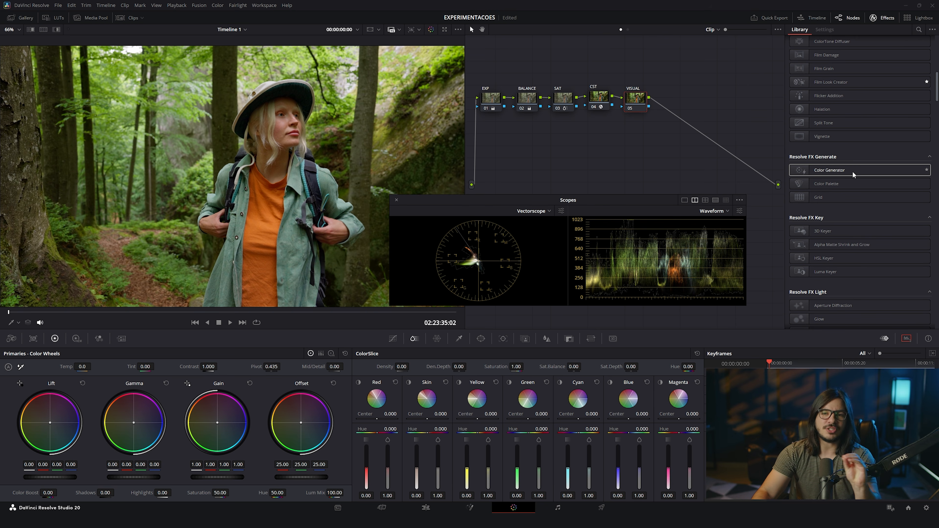
pyautogui.hotkey('ctrl', 's')
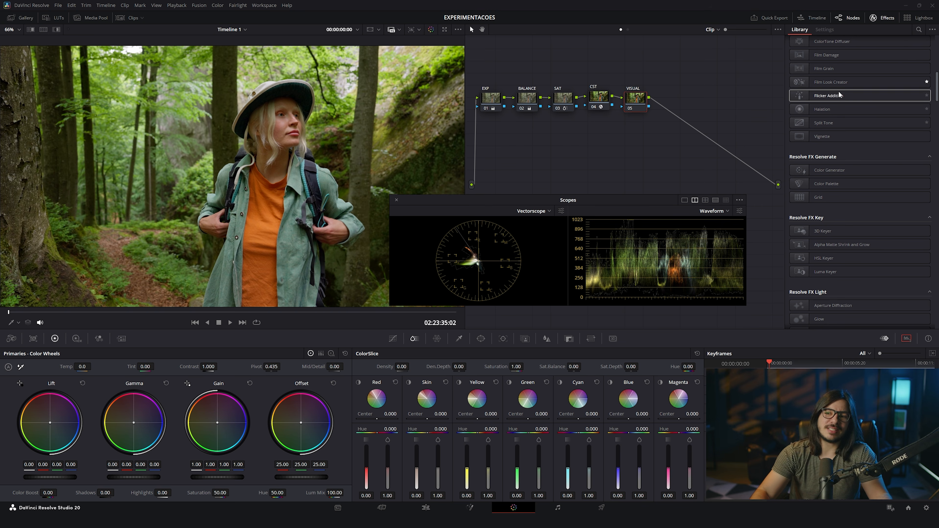
pyautogui.click(882, 22)
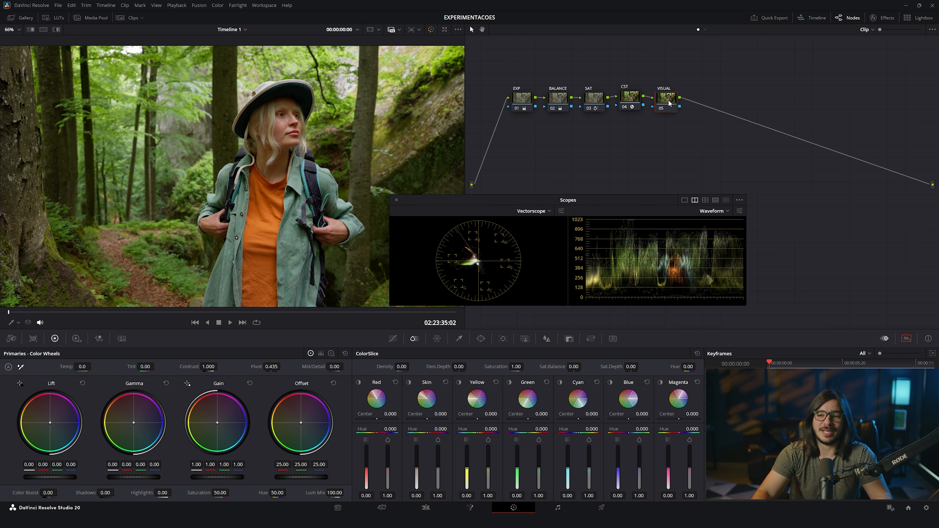
pyautogui.moveTo(672, 98); pyautogui.dragTo(672, 97)
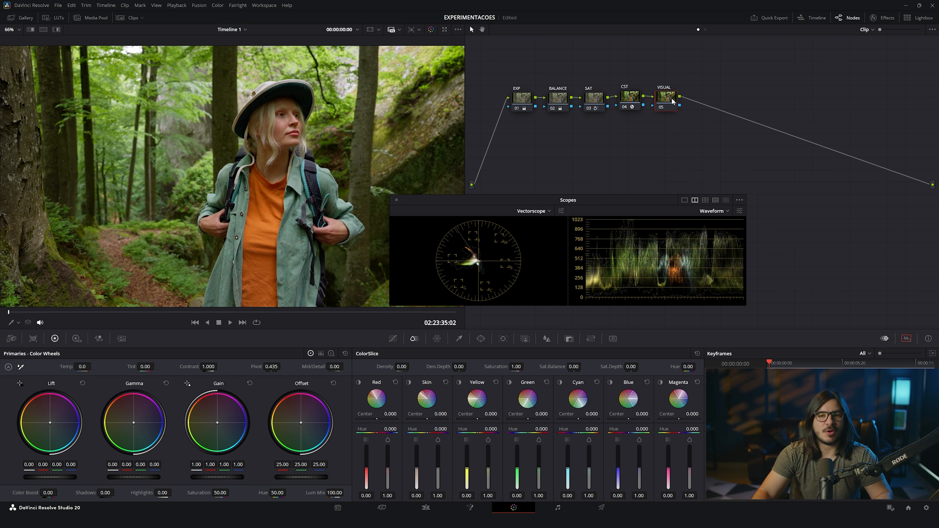
pyautogui.moveTo(526, 198); pyautogui.dragTo(606, 207)
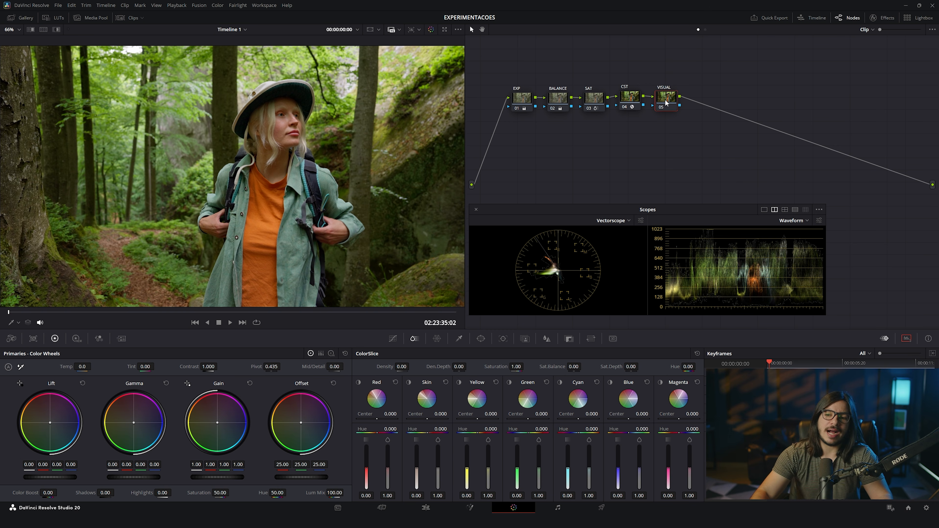
# - Apply the FUJI_CLASSICO LUT from the LUTLAB folder to the VISUAL node, with the viewer area widened
pyautogui.click(53, 17)
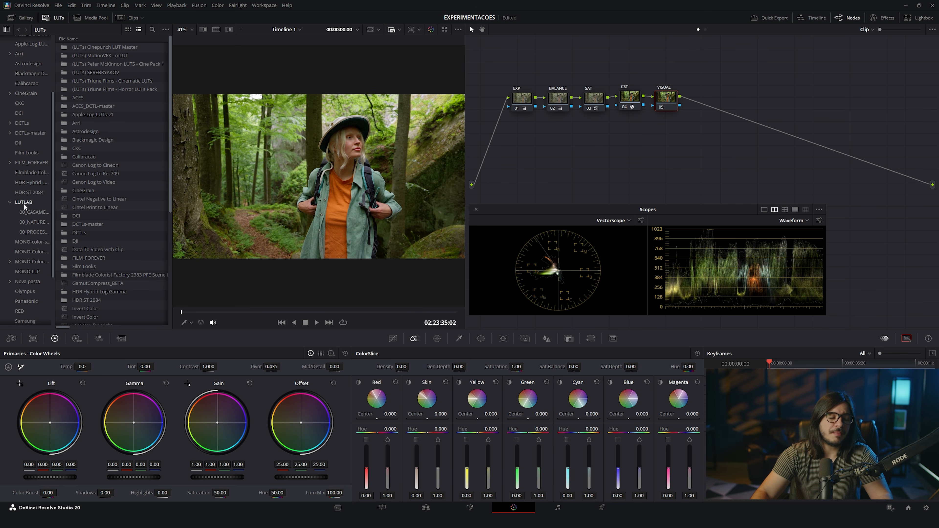
pyautogui.click(23, 202)
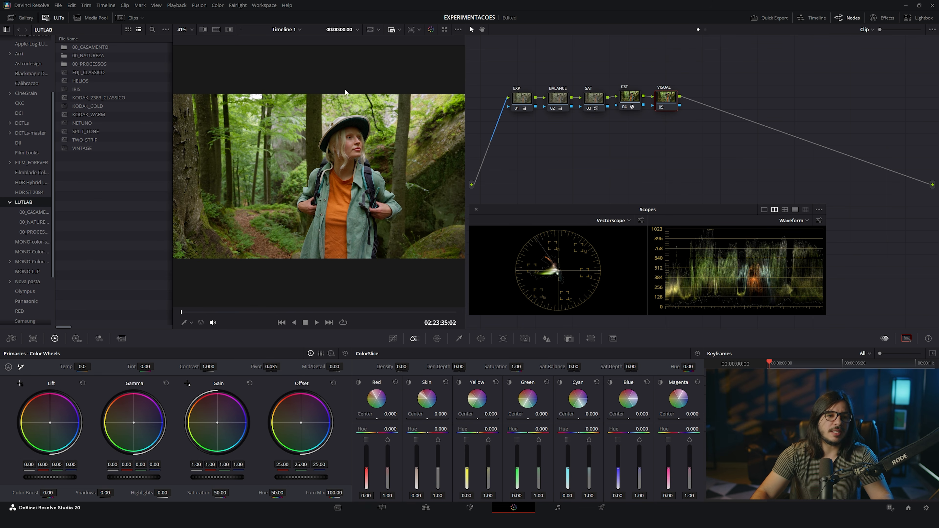
pyautogui.moveTo(466, 132); pyautogui.dragTo(556, 130)
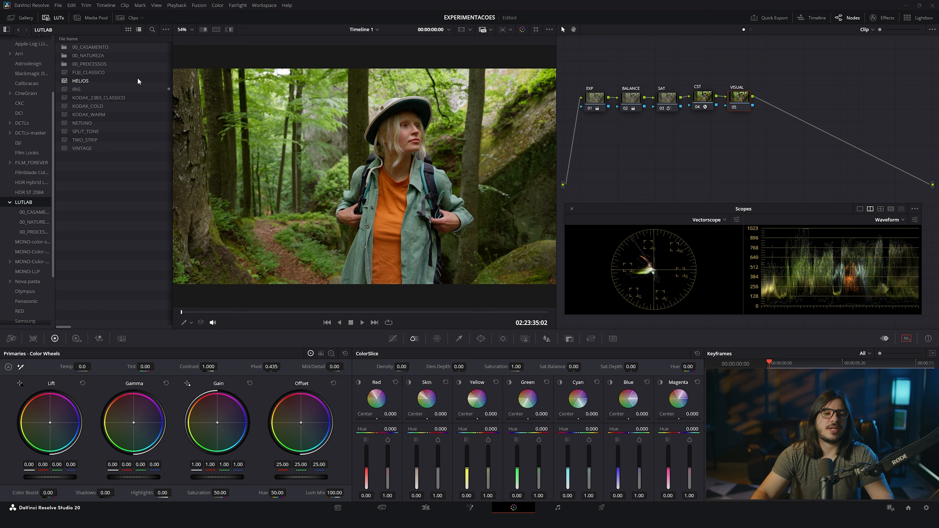
pyautogui.moveTo(93, 75); pyautogui.dragTo(452, 72)
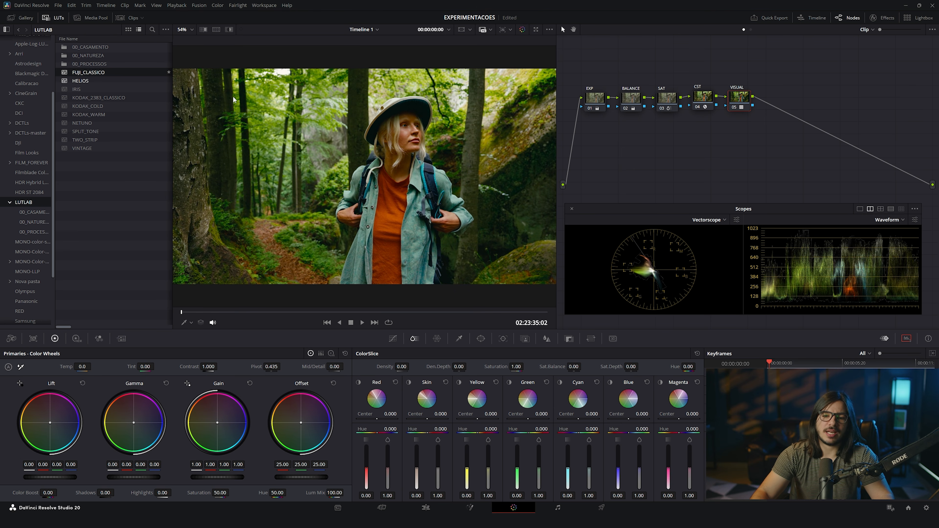
# - Reset the grade on the SAT node
pyautogui.click(669, 98)
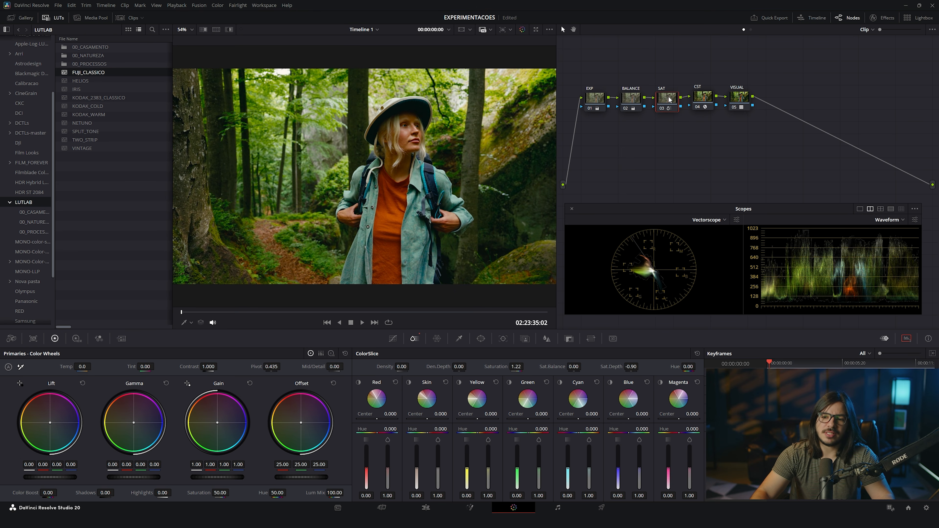
pyautogui.rightClick(669, 96)
pyautogui.click(679, 101)
pyautogui.click(739, 97)
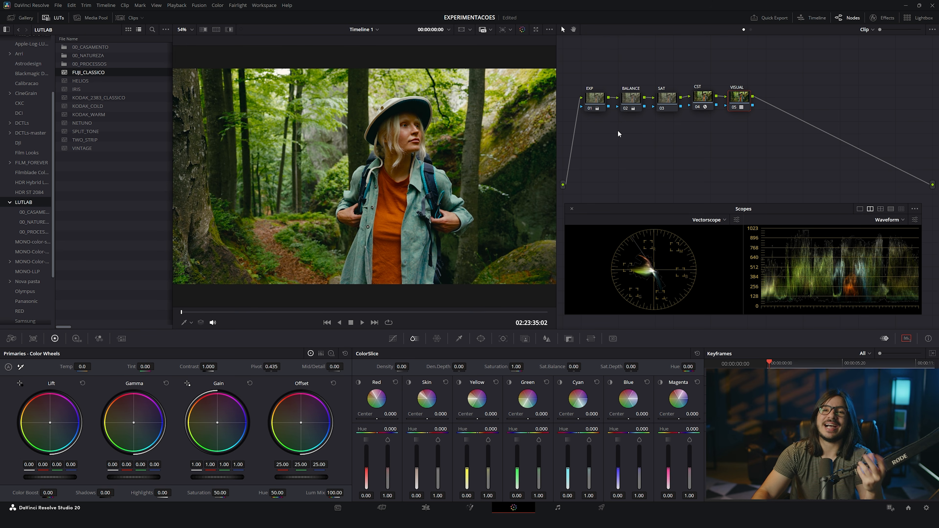
pyautogui.click(672, 99)
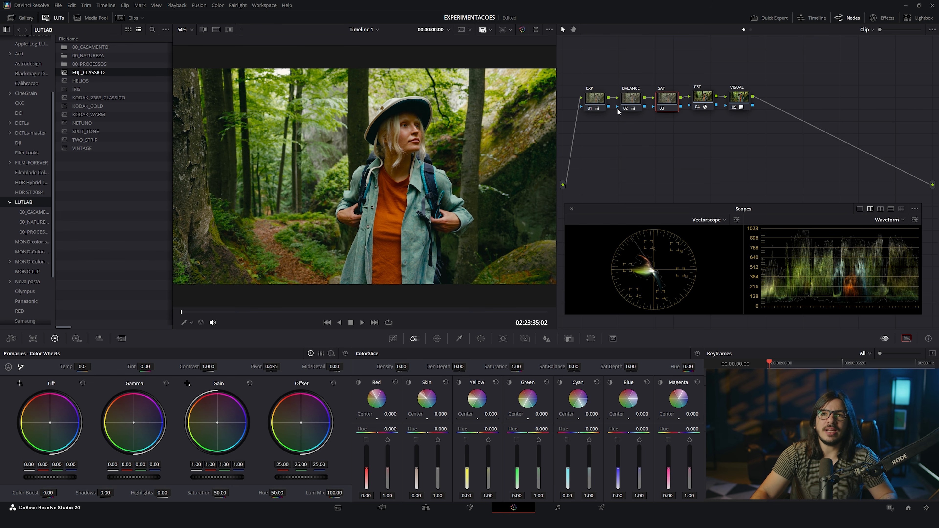
# - Compare the image with the VISUAL node's FUJI_CLASSICO look disabled and enabled
pyautogui.click(742, 97)
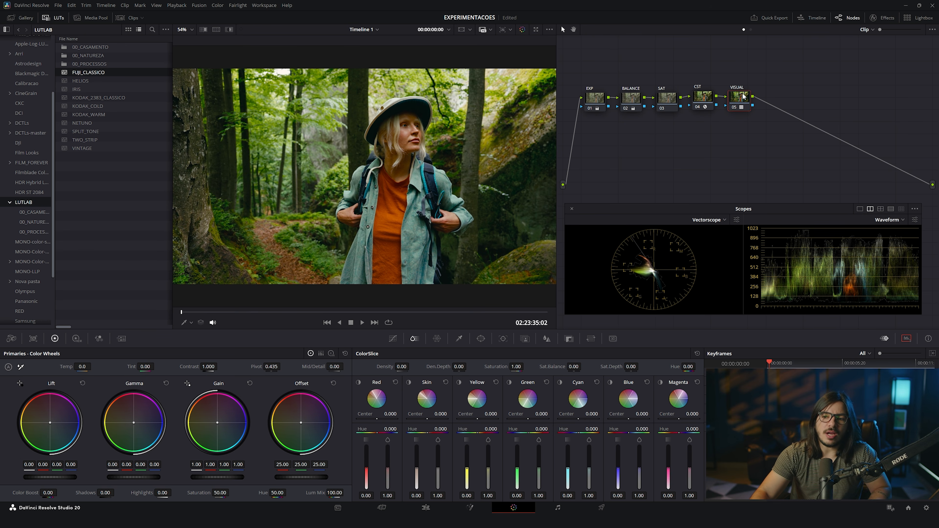
pyautogui.hotkey('ctrl', 'd')
pyautogui.hotkey('ctrl', 'd')
pyautogui.hotkey('ctrl', 'd')
pyautogui.hotkey('ctrl', 'd')
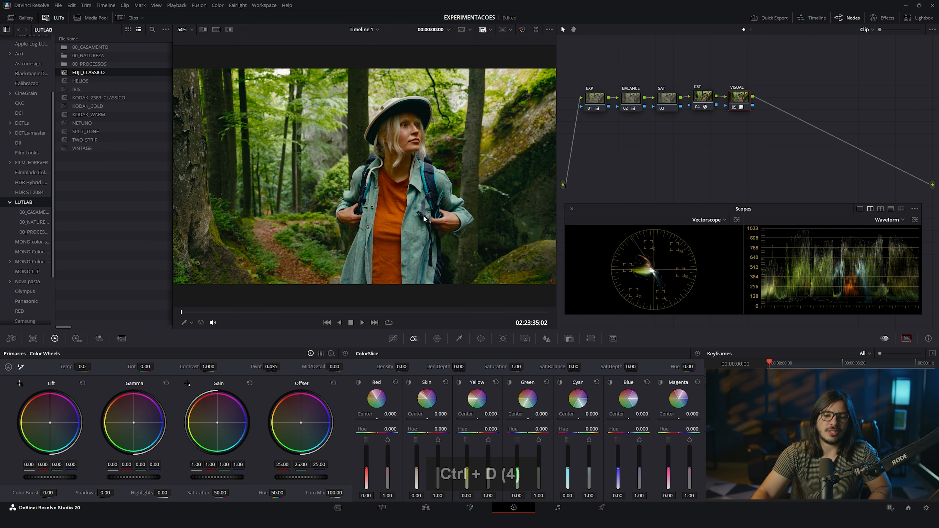
pyautogui.hotkey('ctrl', 'd')
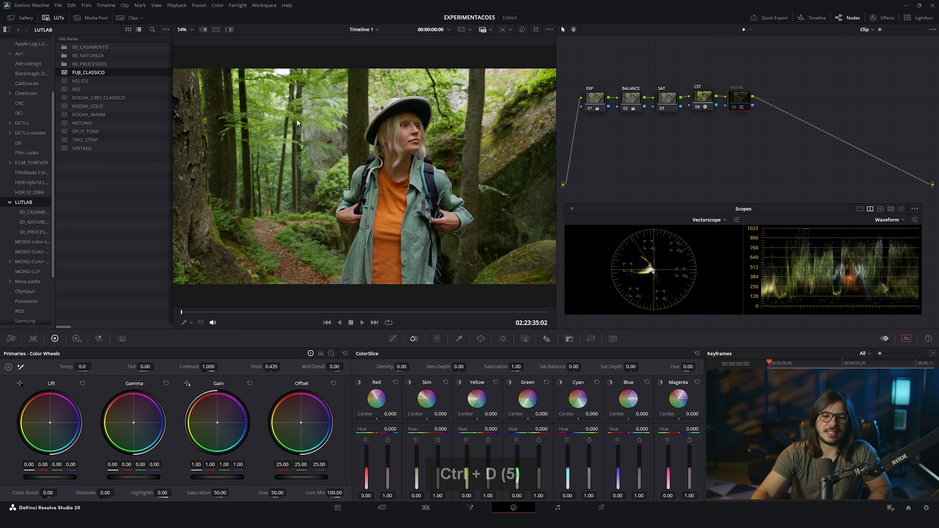
pyautogui.hotkey('ctrl', 'd')
pyautogui.hotkey('ctrl', 'd')
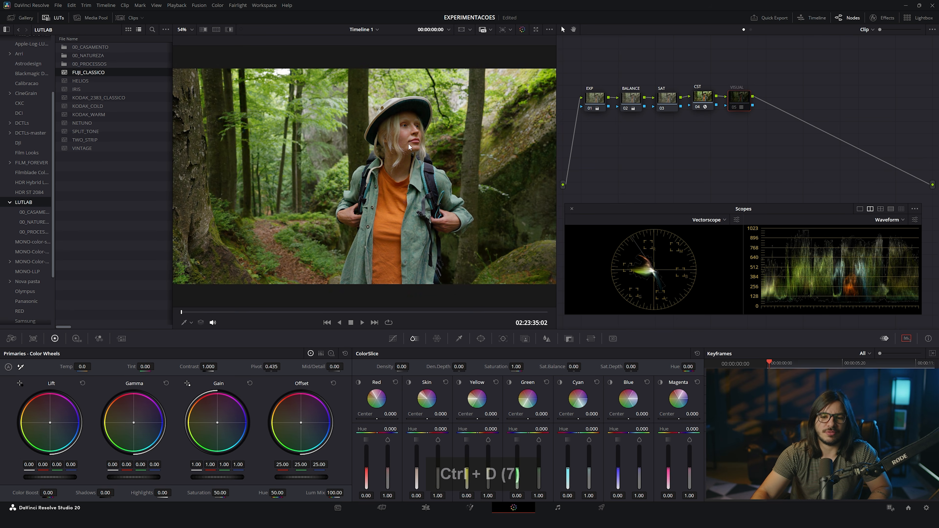
pyautogui.hotkey('ctrl', 'd')
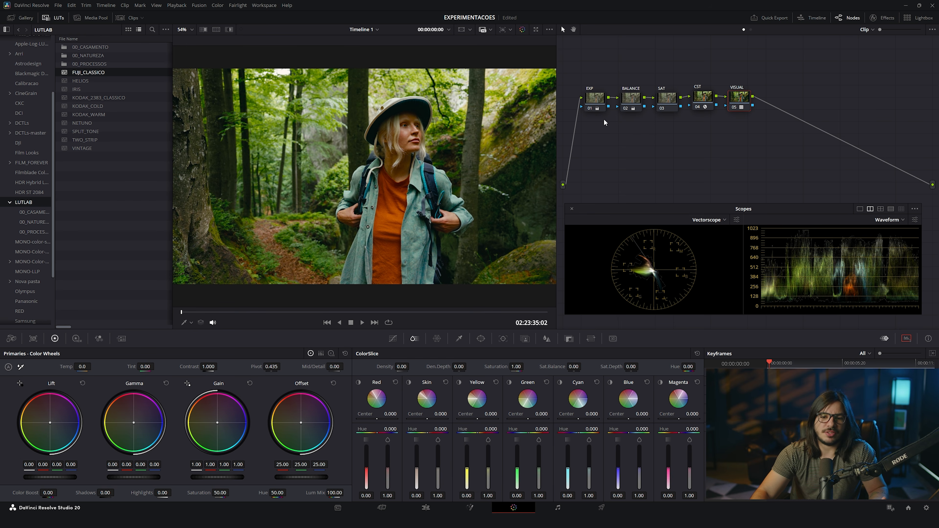
# - Review the primary corrections on the EXP, BALANCE and SAT nodes
pyautogui.click(600, 107)
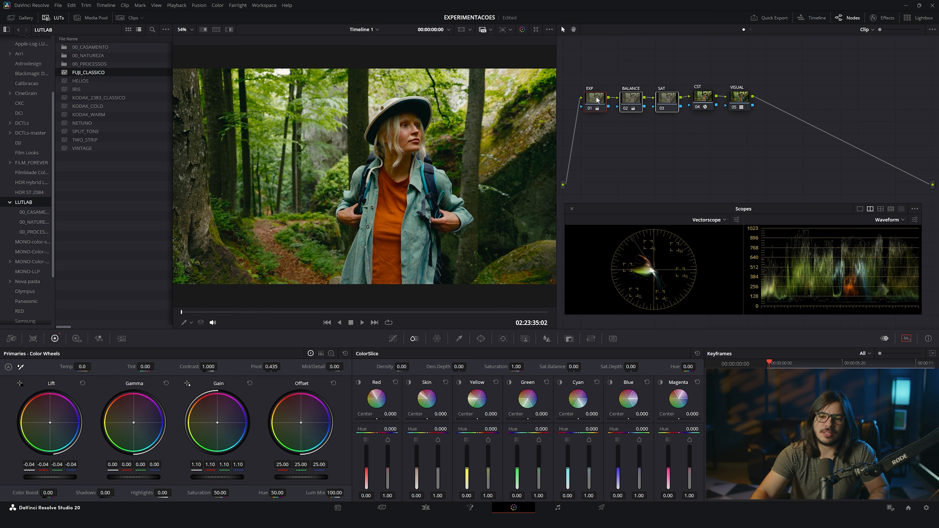
pyautogui.click(633, 102)
pyautogui.click(667, 101)
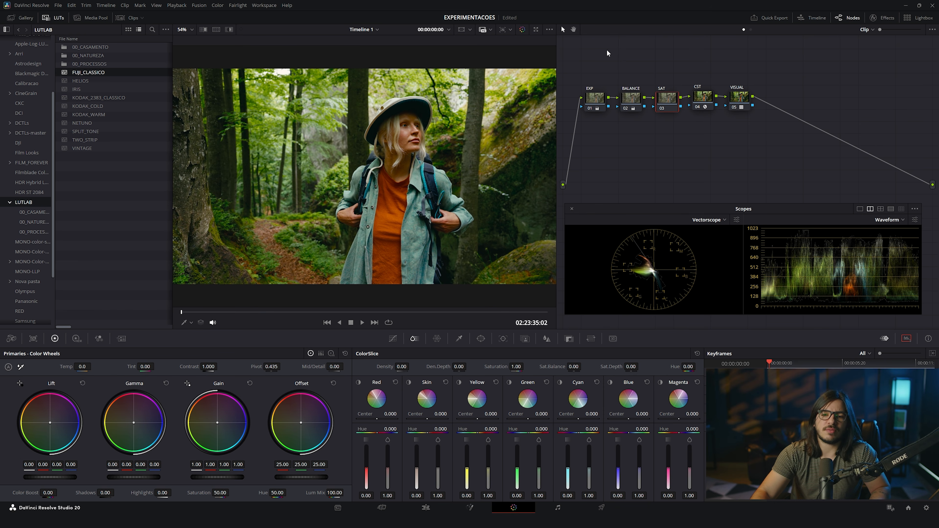
# - Try the KODAK_2383_CLASSICO LUT on the VISUAL node and compare the image with that node disabled and enabled
pyautogui.click(735, 90)
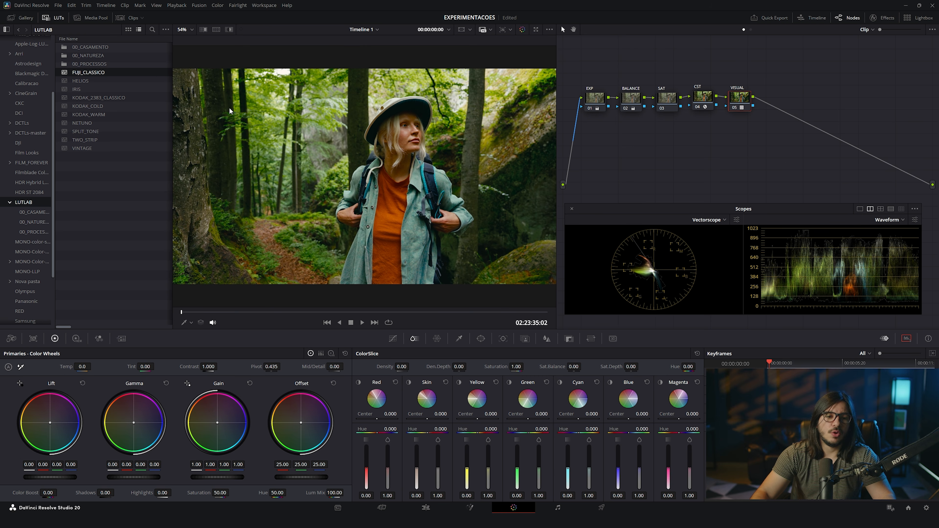
pyautogui.doubleClick(109, 99)
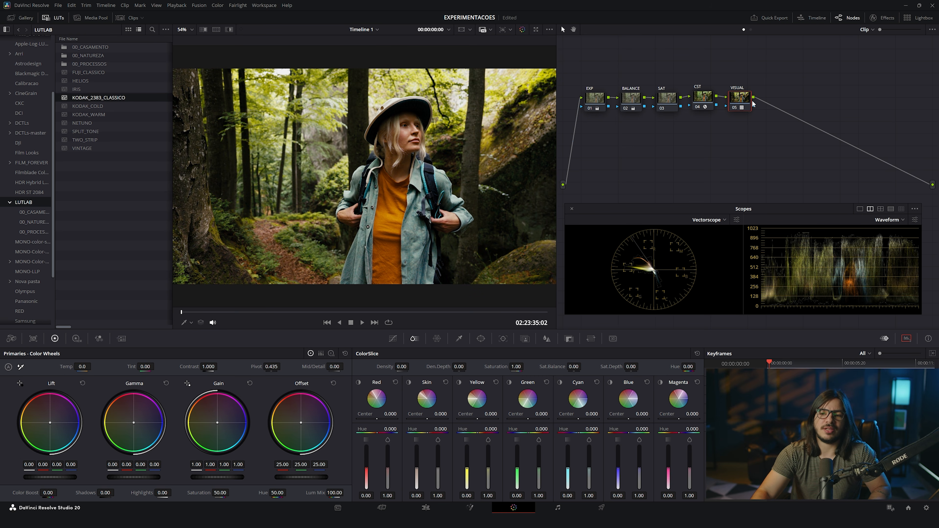
pyautogui.hotkey('ctrl', 'd')
pyautogui.hotkey('ctrl', 'd')
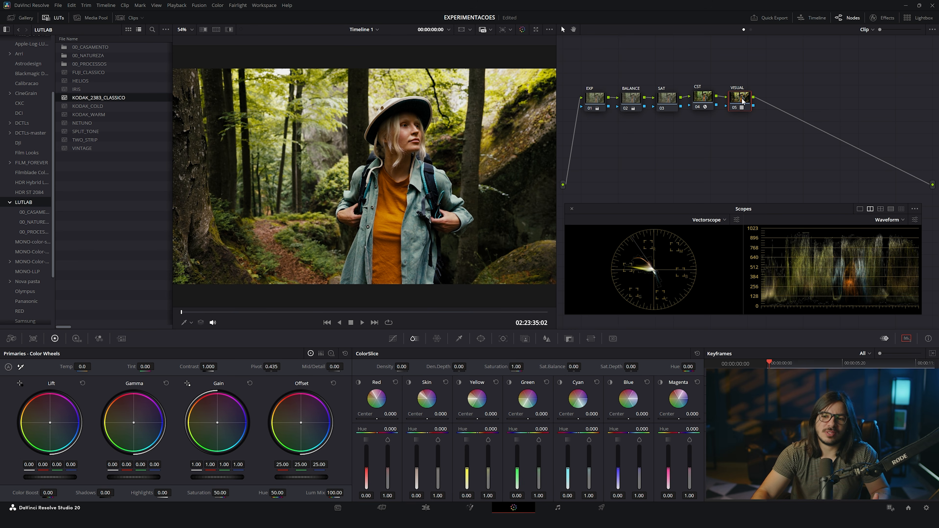
pyautogui.click(104, 98)
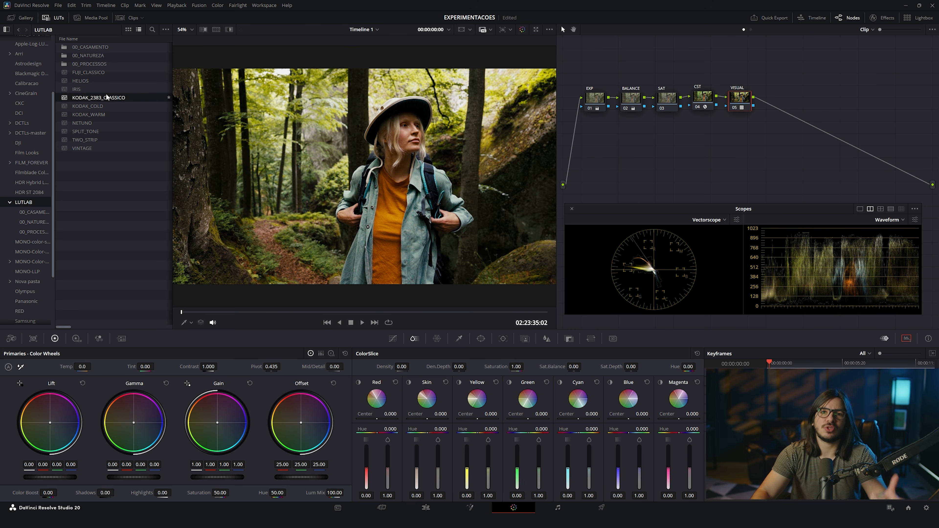
# - Try the KODAK_WARM LUT on the VISUAL node and compare the image with the node disabled and enabled in full-screen view
pyautogui.click(100, 116)
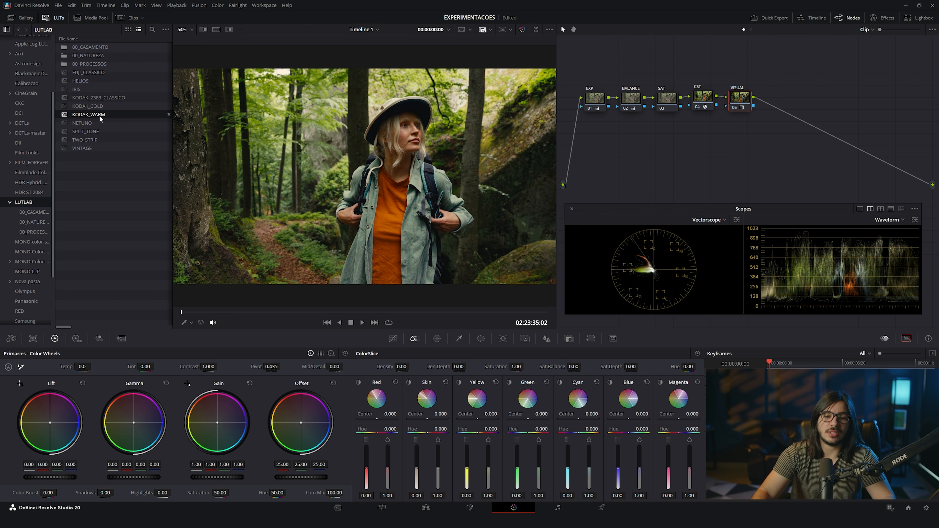
pyautogui.hotkey('ctrl', 'd')
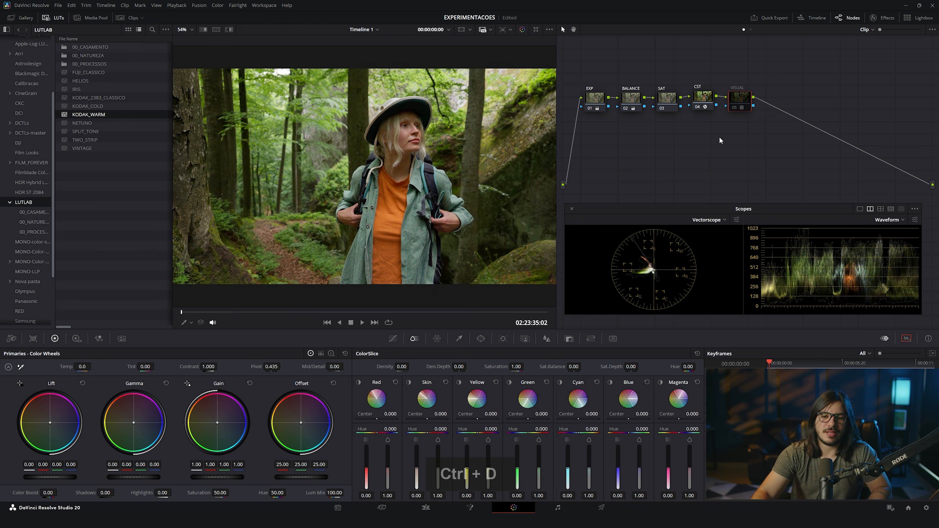
pyautogui.hotkey('ctrl', 'd')
pyautogui.hotkey('ctrl', 'f')
pyautogui.hotkey('ctrl', 'd')
pyautogui.hotkey('ctrl', 'd')
pyautogui.hotkey('ctrl', 'd')
pyautogui.hotkey('ctrl', 'd')
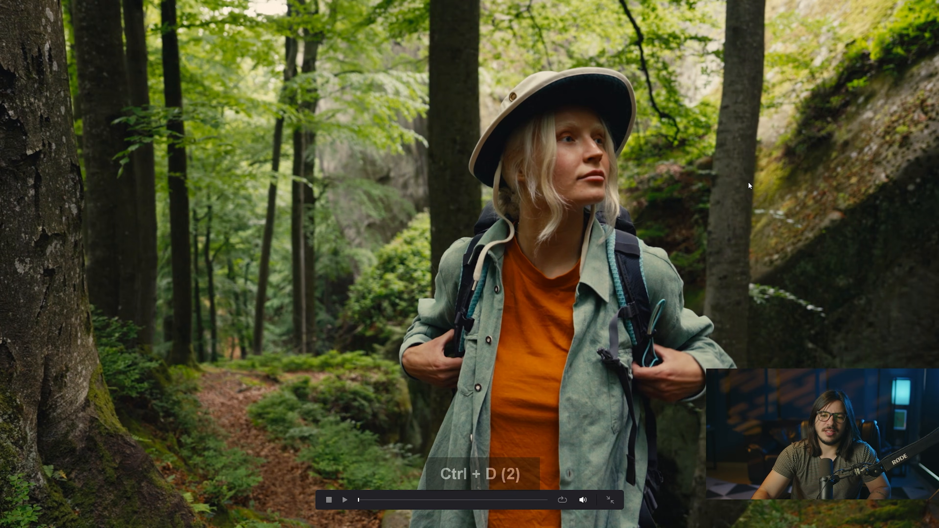
pyautogui.hotkey('ctrl', 'd')
pyautogui.hotkey('ctrl', 'd')
pyautogui.hotkey('ctrl', 'f')
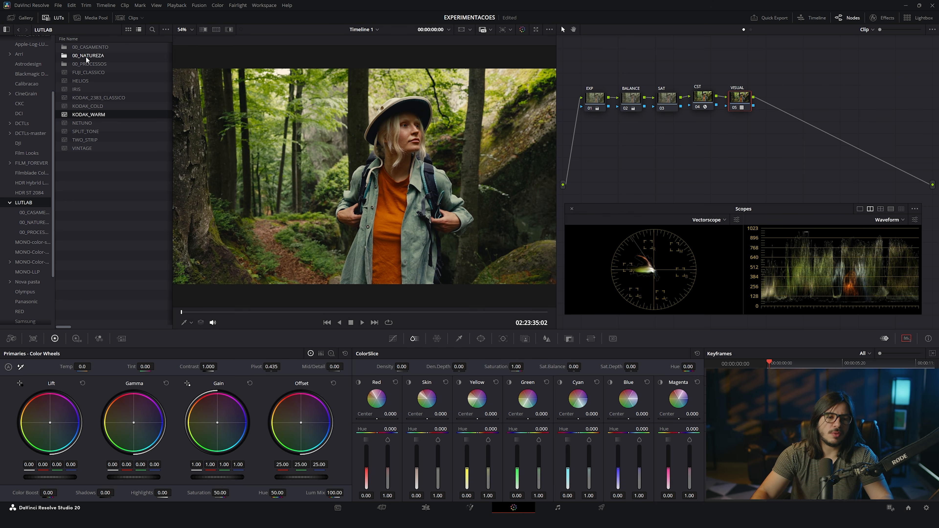
# - Try the MS_N_ATLANTICA and MS_N_CALOR_VIBES LUTs from the 00_NATUREZA folder on the VISUAL node, toggling the node to compare the first one
pyautogui.click(35, 223)
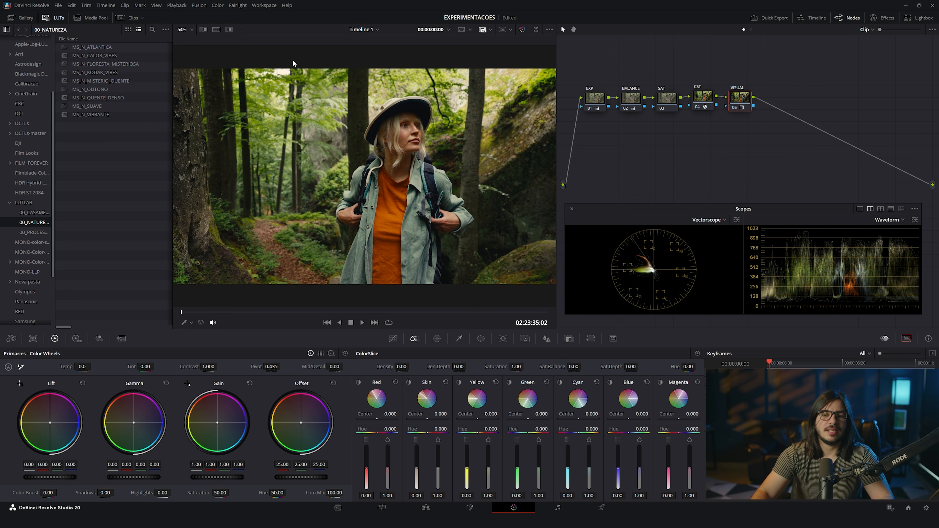
pyautogui.doubleClick(101, 49)
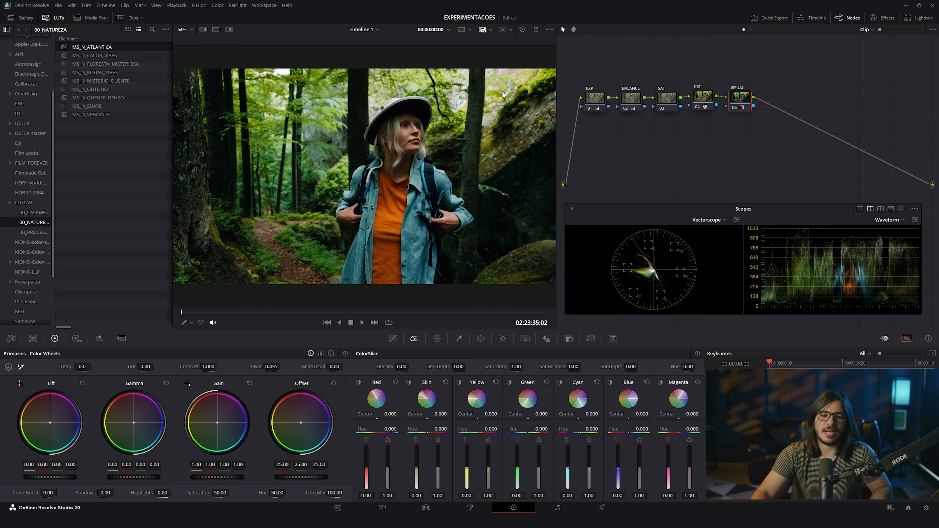
pyautogui.hotkey('ctrl', 'd')
pyautogui.hotkey('ctrl', 'd')
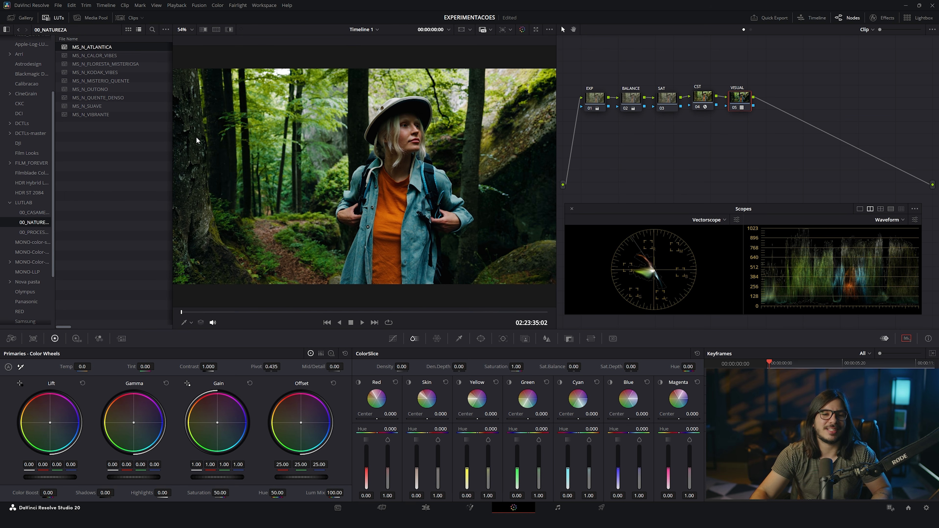
pyautogui.doubleClick(103, 56)
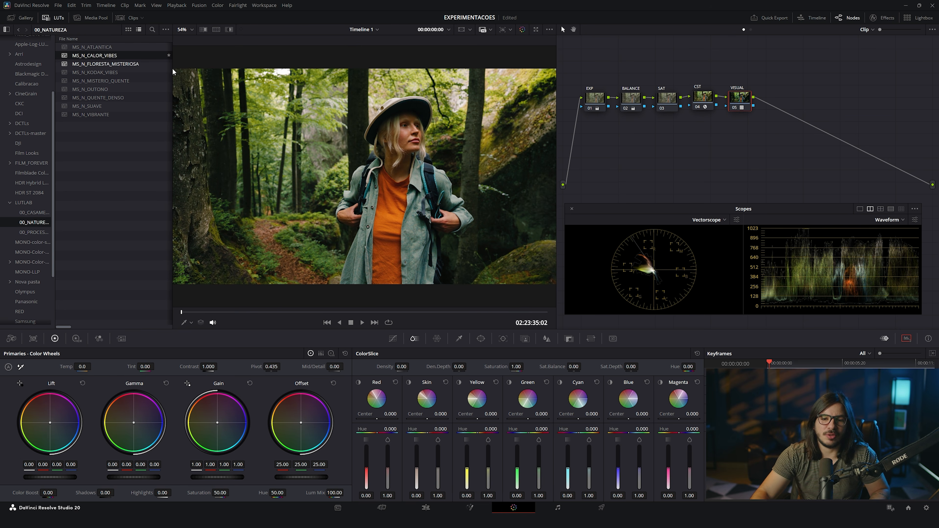
# - Try the MS_N_FLORESTA_MISTERIOSA LUT on the VISUAL node and compare it disabled and enabled in full-screen view
pyautogui.doubleClick(130, 66)
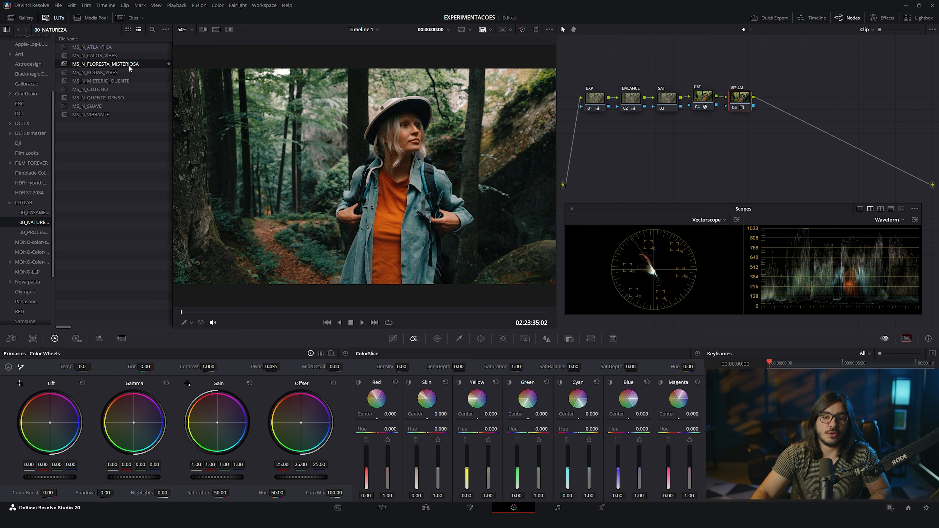
pyautogui.hotkey('ctrl', 'f')
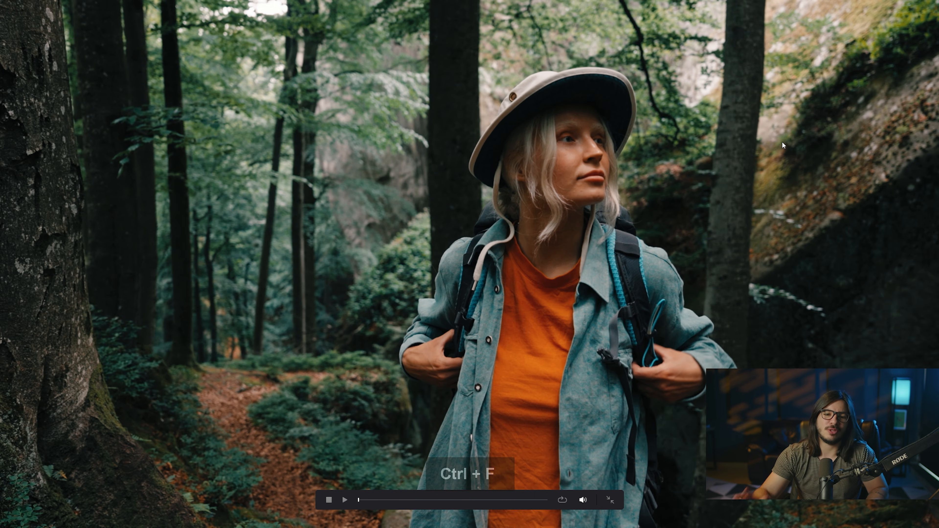
pyautogui.hotkey('ctrl', 'd')
pyautogui.hotkey('ctrl', 'd')
pyautogui.hotkey('ctrl', 'd')
pyautogui.hotkey('ctrl', 'd')
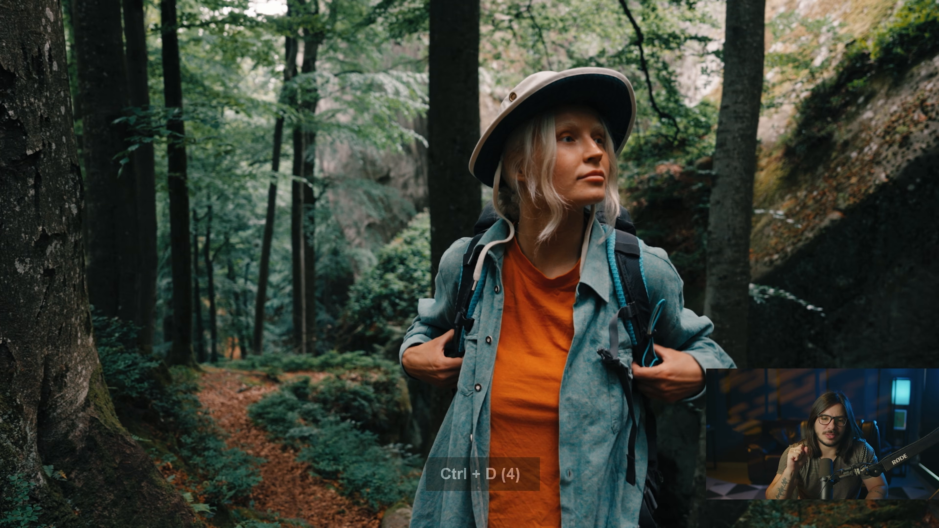
pyautogui.hotkey('ctrl', 'd')
pyautogui.hotkey('ctrl', 'd')
pyautogui.hotkey('ctrl', 'd')
pyautogui.hotkey('ctrl', 'd')
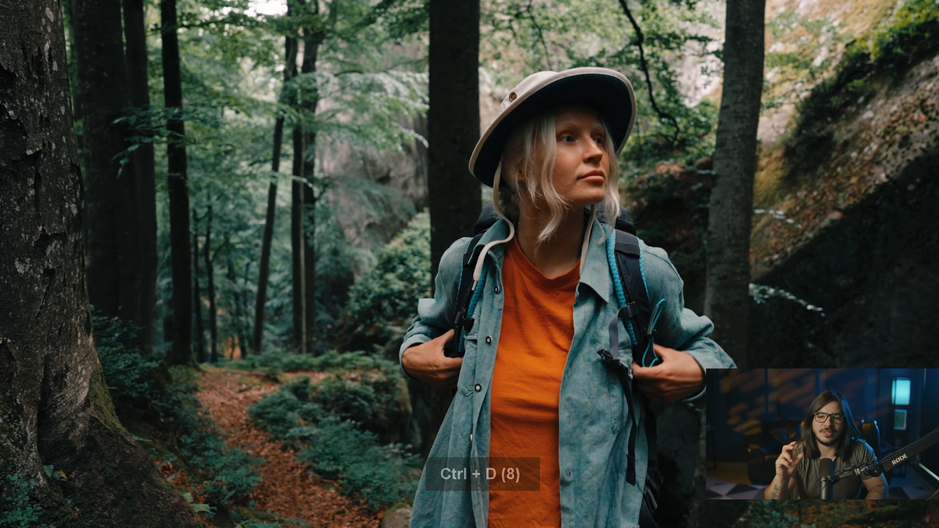
pyautogui.hotkey('ctrl', 'f')
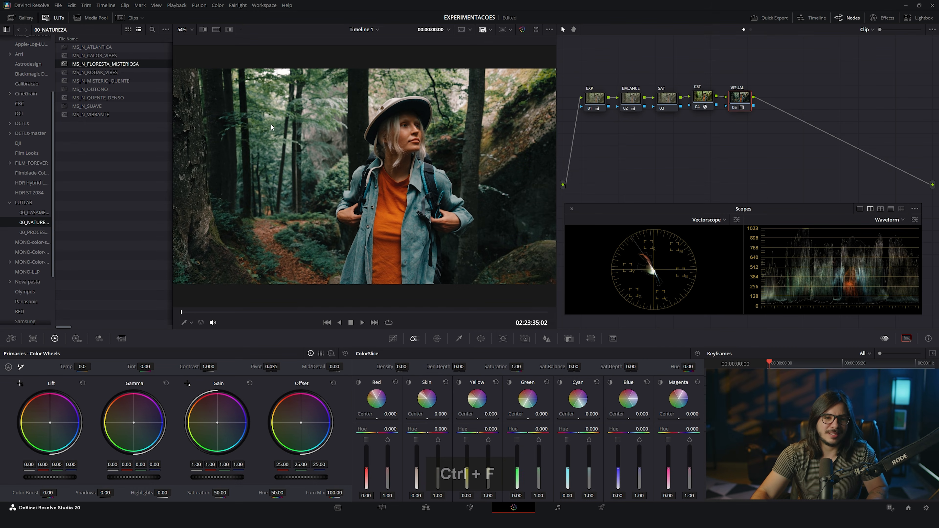
# - Preview MS_N_OUTONO on the VISUAL node, replace it with the MS_N_CALOR_VIBES LUT, and compare the image with the node disabled and enabled
pyautogui.doubleClick(90, 90)
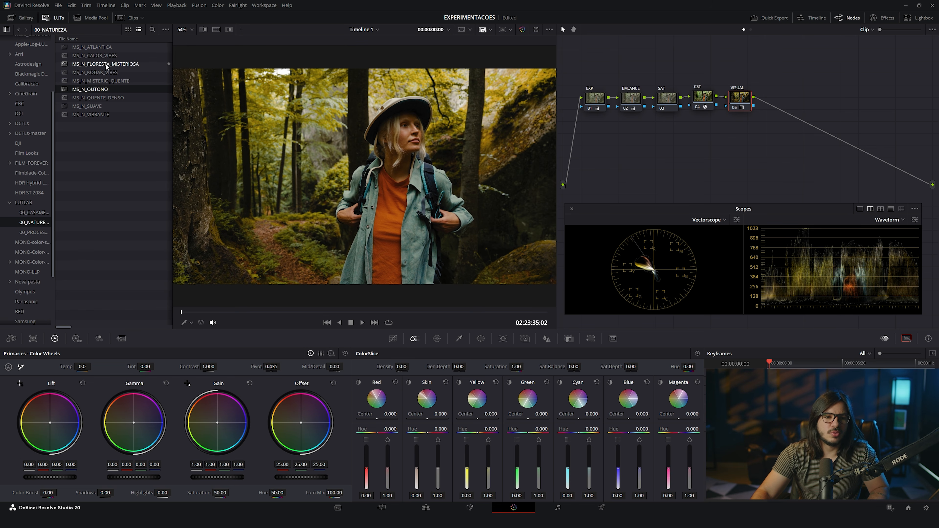
pyautogui.doubleClick(113, 56)
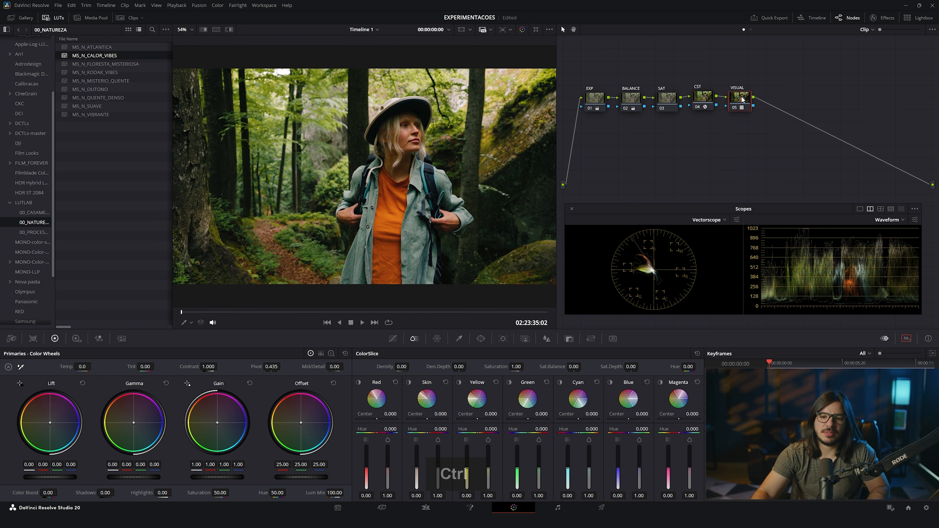
pyautogui.hotkey('ctrl', 'd')
pyautogui.hotkey('ctrl', 'd')
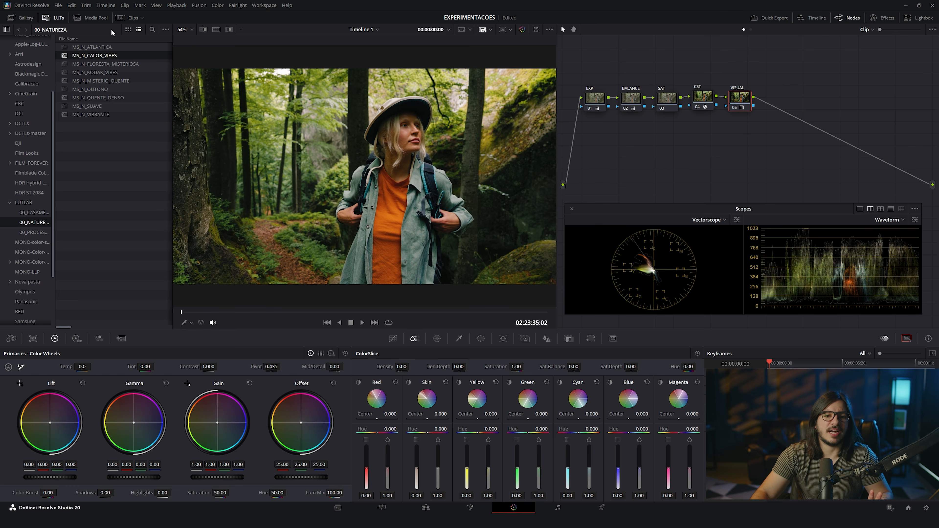
# - Close the LUT browser, widen the node graph area, and compare the image with the whole grade bypassed and enabled
pyautogui.click(48, 17)
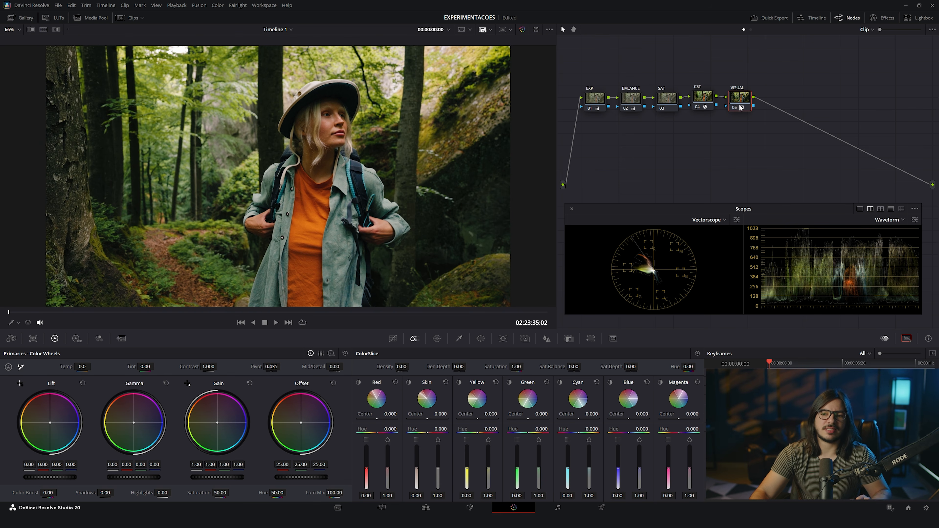
pyautogui.click(598, 100)
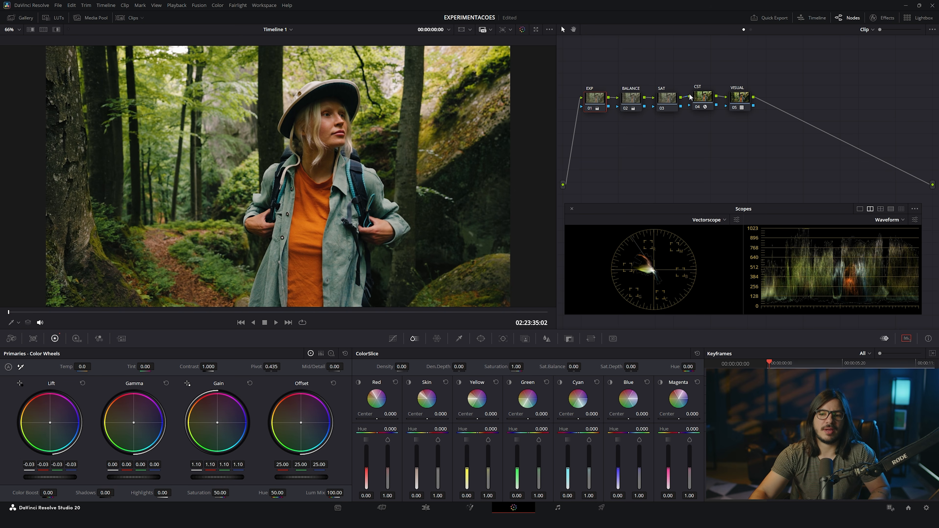
pyautogui.moveTo(551, 123); pyautogui.dragTo(474, 59)
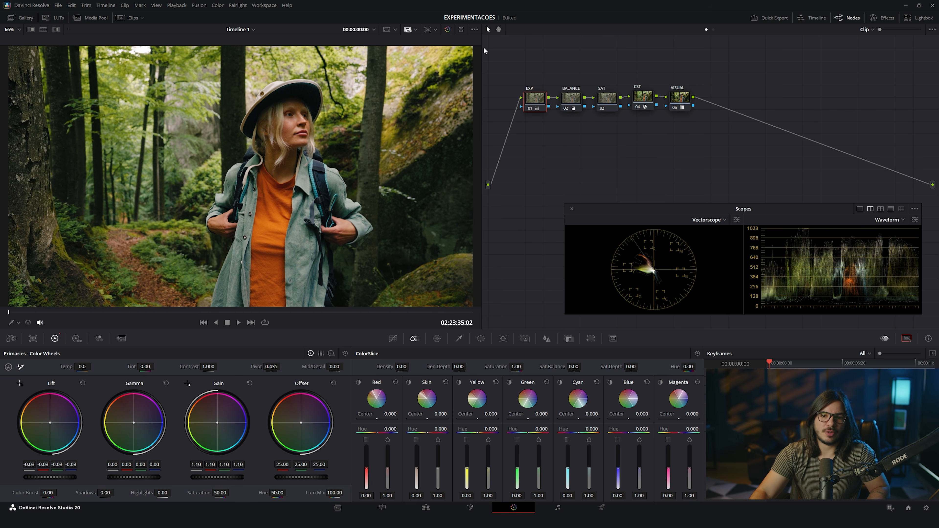
pyautogui.hotkey('shift', 'd')
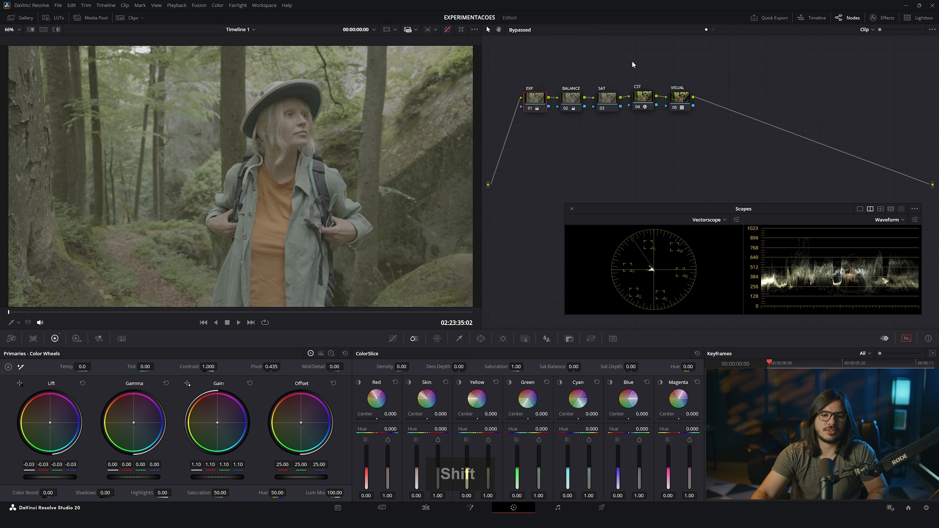
pyautogui.hotkey('shift', 'd')
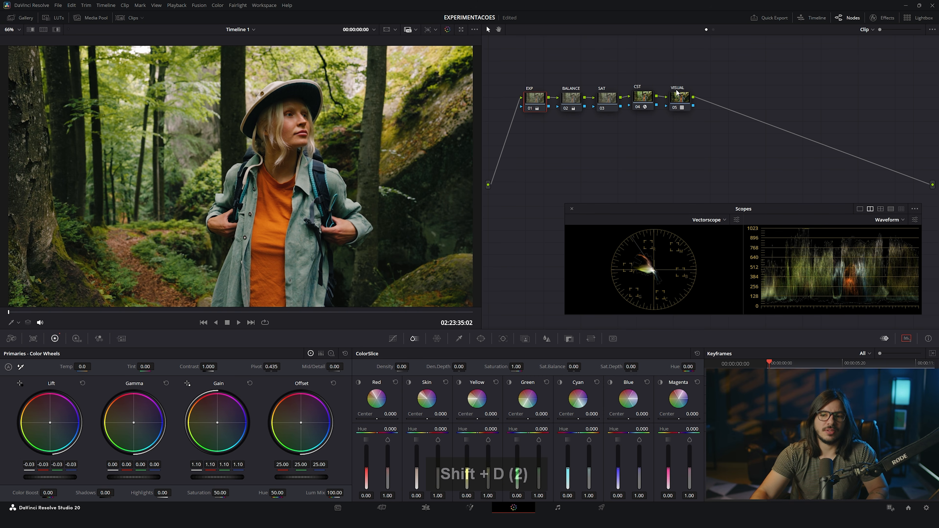
# - Select the VISUAL, BALANCE and EXP nodes together and compare the image with them disabled and enabled
pyautogui.click(680, 97)
pyautogui.keyDown('ctrl'); pyautogui.click(572, 99); pyautogui.keyUp('ctrl')
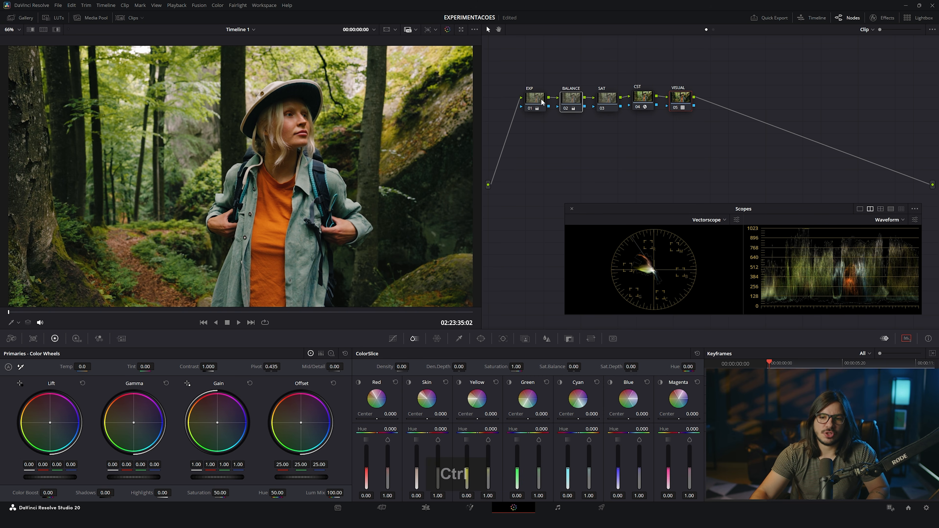
pyautogui.keyDown('ctrl'); pyautogui.click(542, 102); pyautogui.keyUp('ctrl')
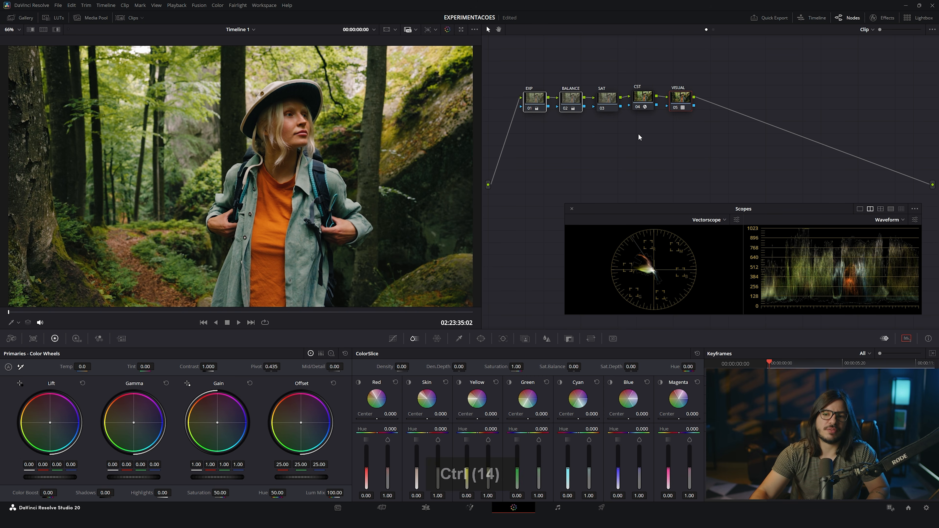
pyautogui.hotkey('ctrl', 'd')
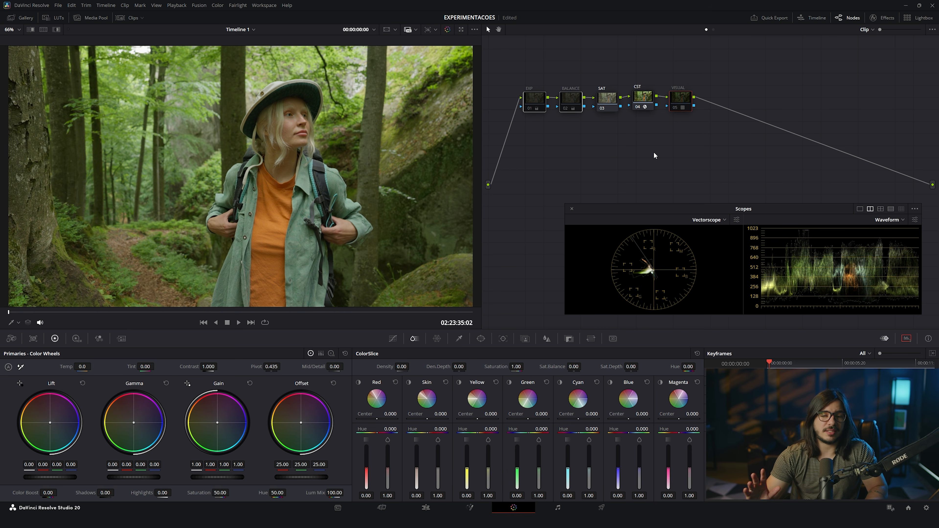
pyautogui.hotkey('ctrl', 'd')
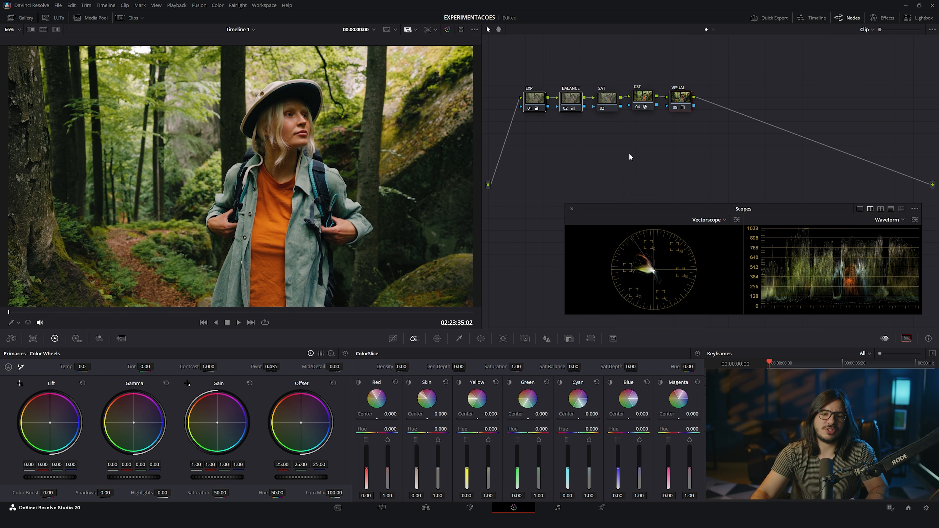
pyautogui.moveTo(710, 71); pyautogui.dragTo(528, 129)
pyautogui.click(529, 130)
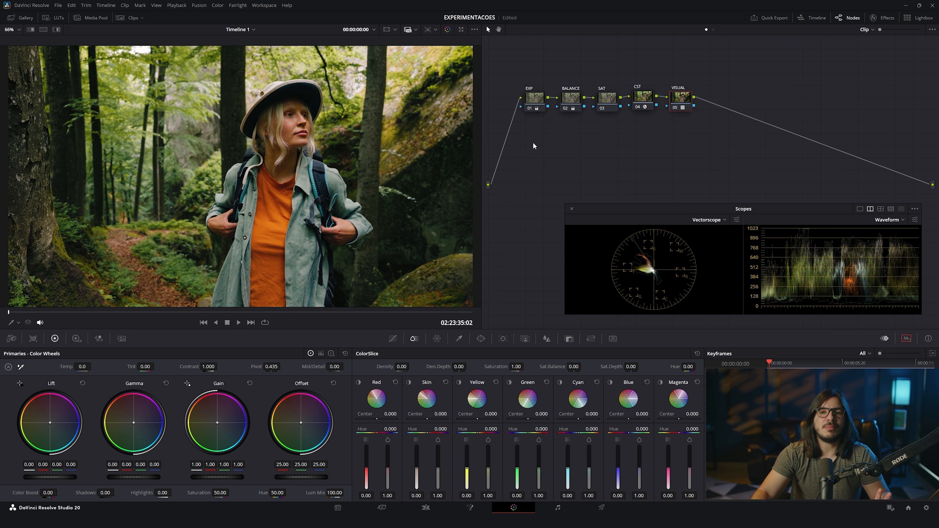
# - Apply the first clip's grade to the second clip in the timeline
pyautogui.click(124, 18)
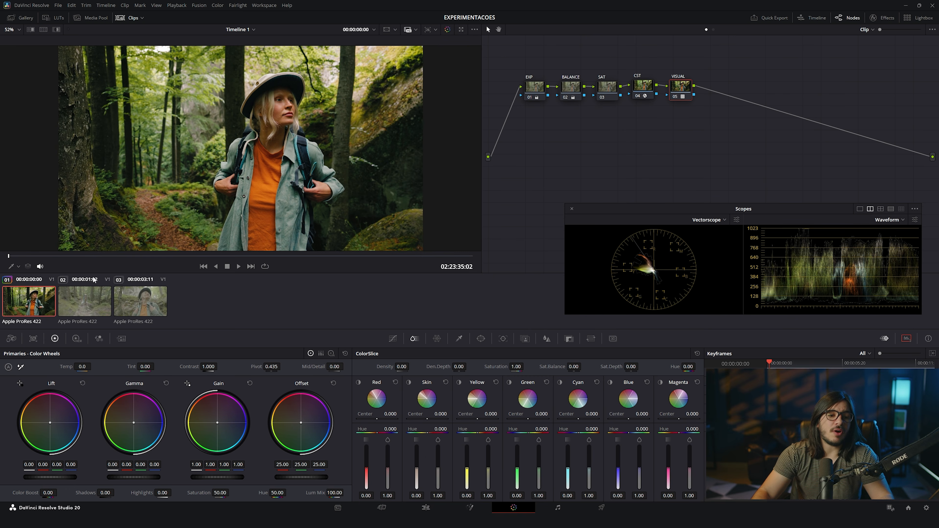
pyautogui.click(91, 306)
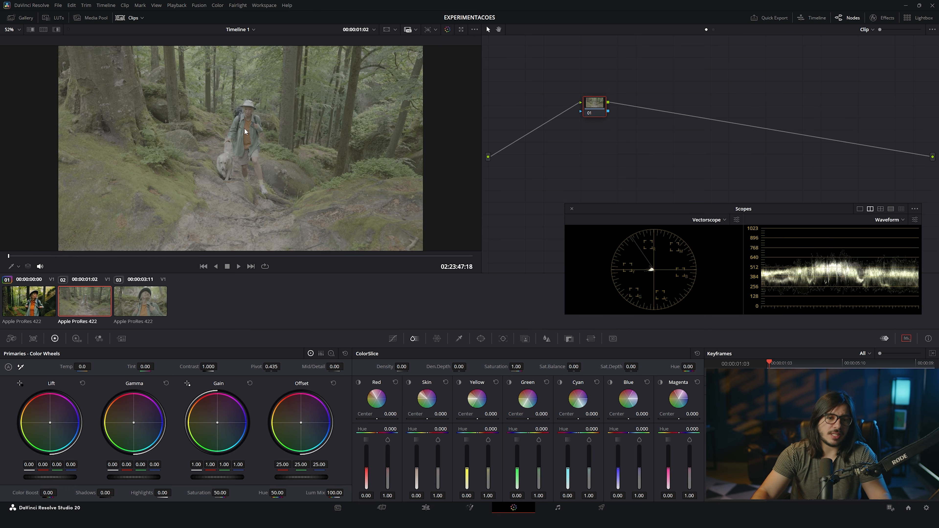
pyautogui.rightClick(33, 304)
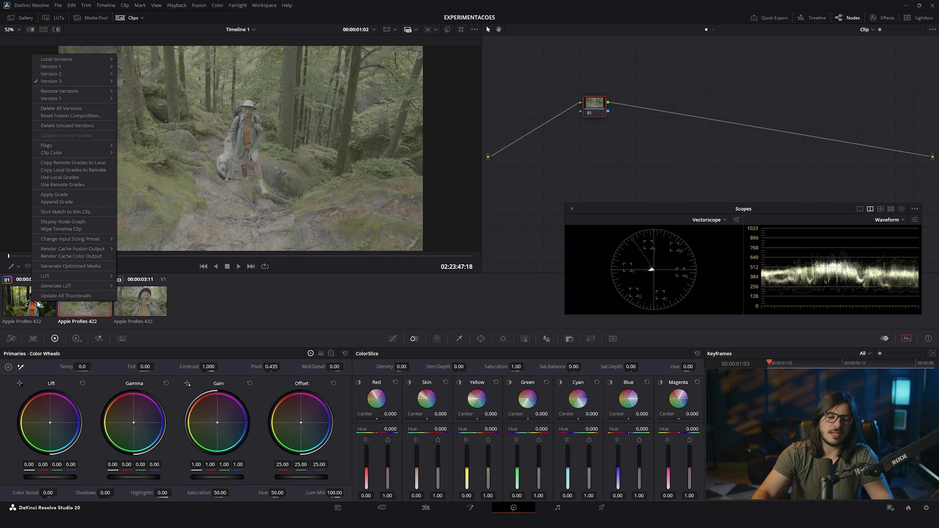
pyautogui.click(68, 195)
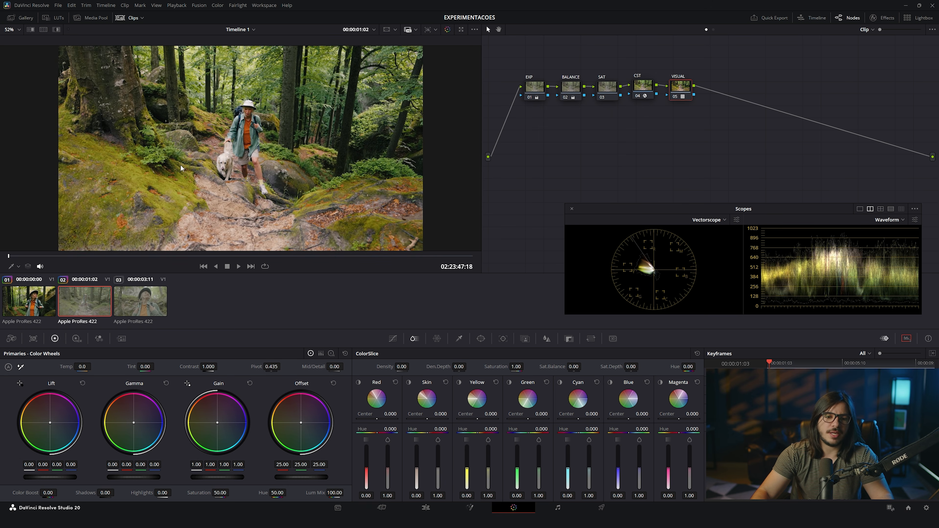
pyautogui.click(131, 20)
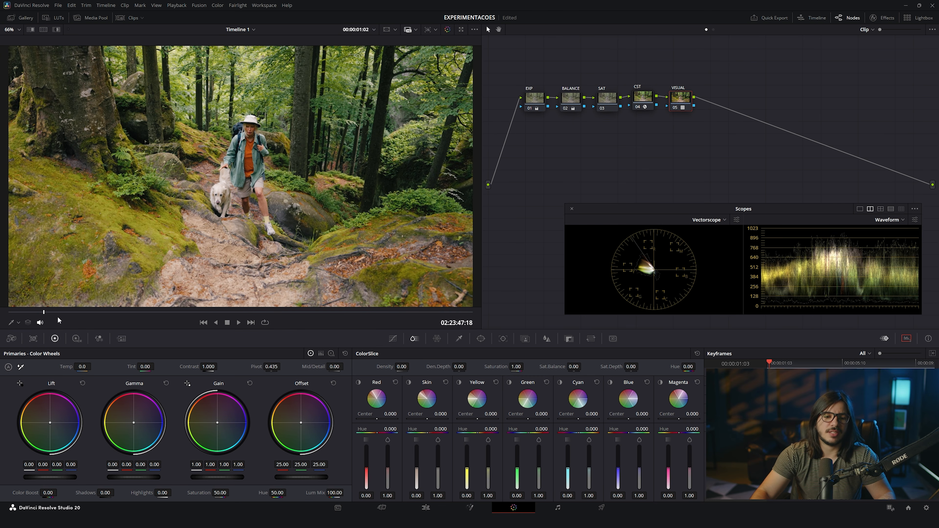
# - Scrub through the graded second clip and compare it with the first clip
pyautogui.moveTo(57, 314); pyautogui.dragTo(353, 335)
pyautogui.moveTo(82, 333); pyautogui.dragTo(11, 332)
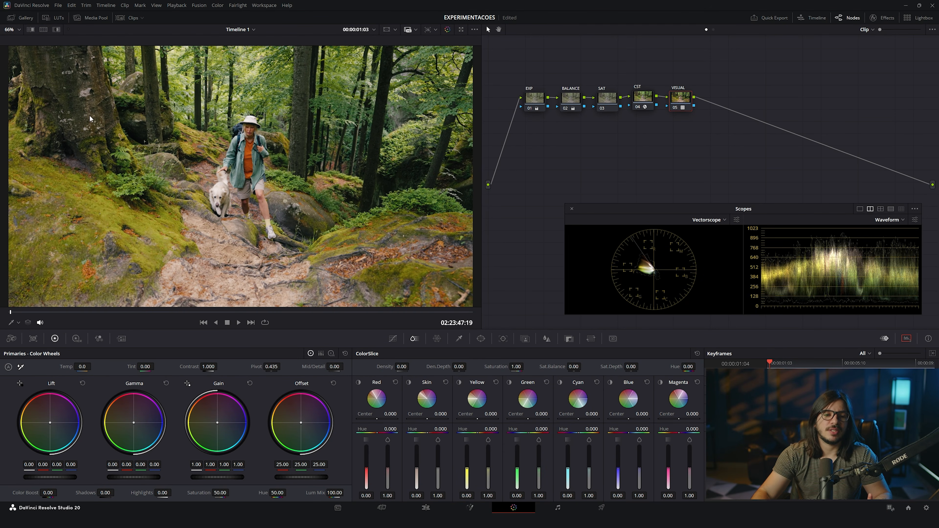
pyautogui.click(132, 19)
pyautogui.press('Home')
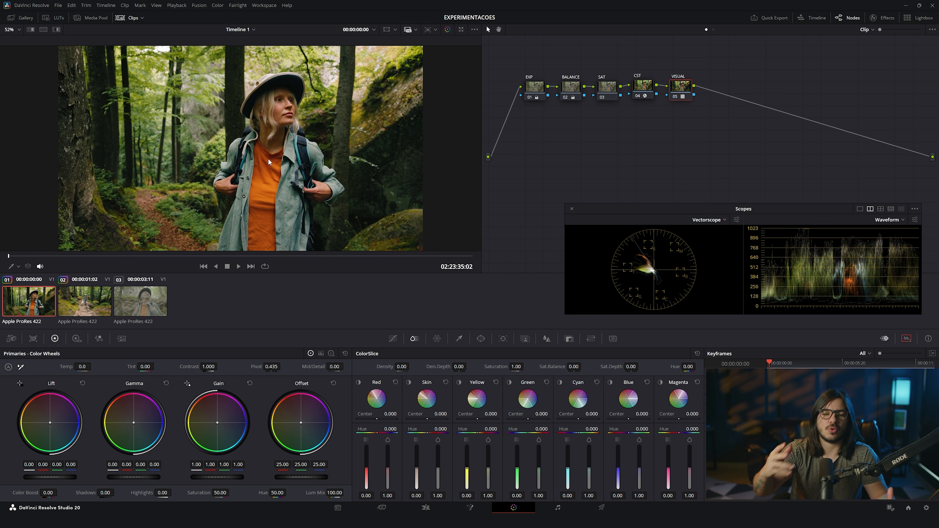
pyautogui.click(72, 302)
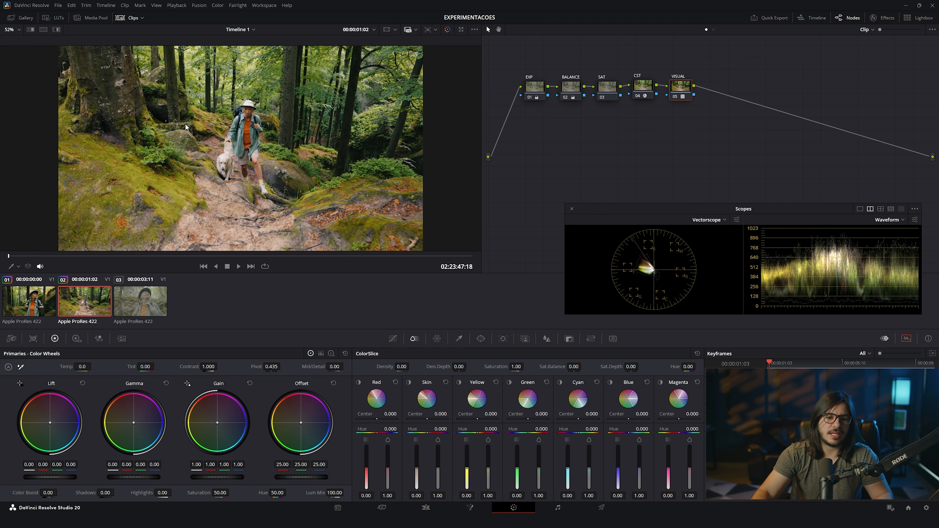
pyautogui.click(132, 19)
# - Lower the Offset on the second clip's EXP node to 18.75 in all channels
pyautogui.click(533, 102)
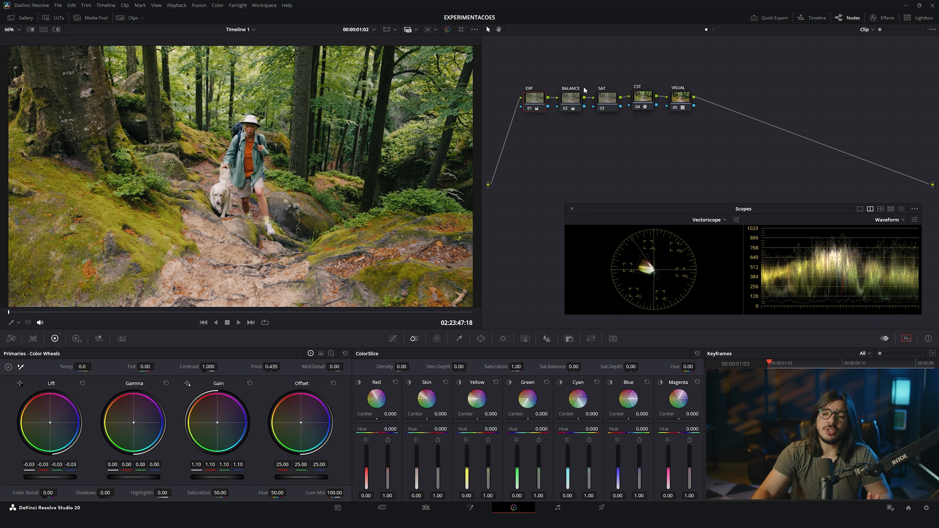
pyautogui.moveTo(613, 77); pyautogui.dragTo(540, 69)
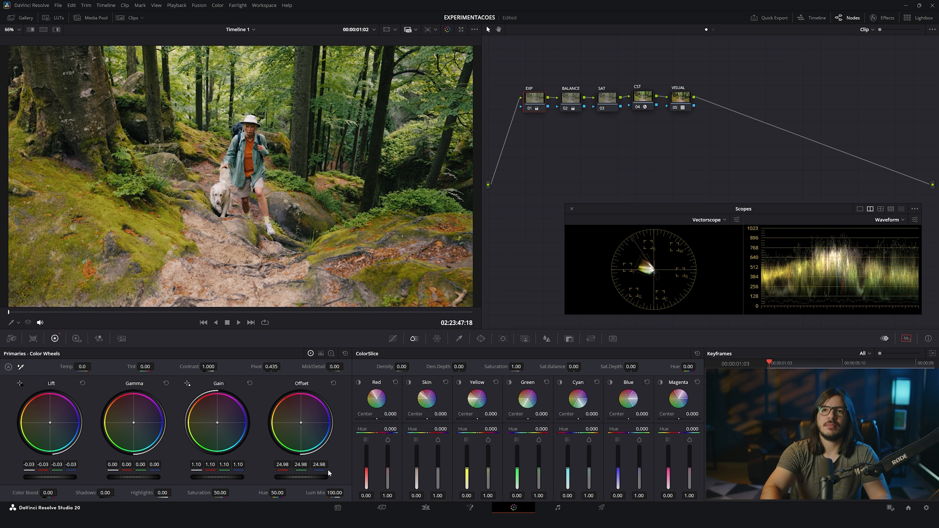
pyautogui.hotkey('ctrl', 'z')
pyautogui.hotkey('ctrl', 'z')
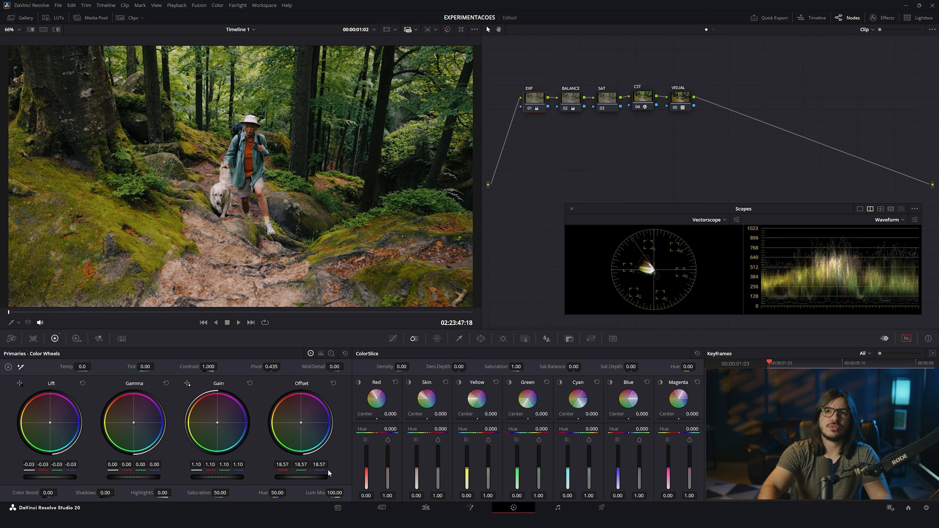
pyautogui.moveTo(328, 469); pyautogui.dragTo(331, 469)
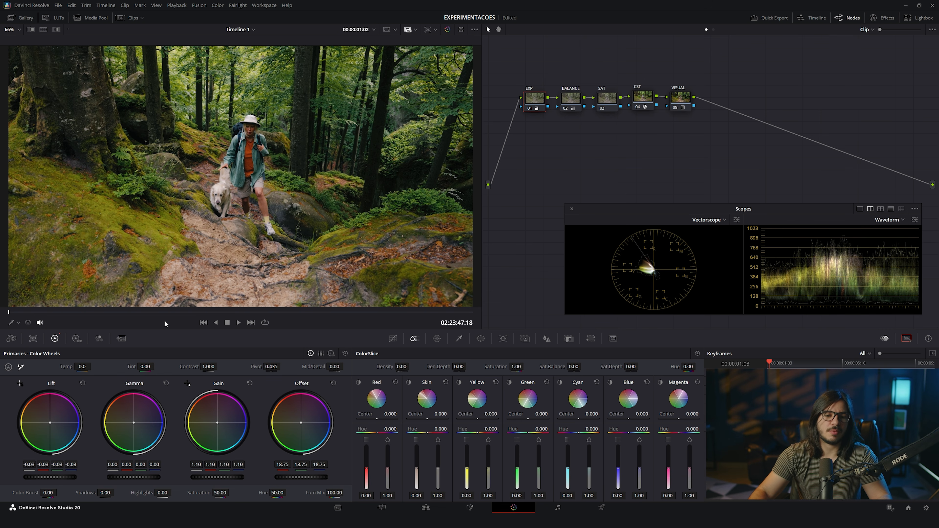
# - Scrub through the second clip and switch back and forth with the first clip to compare their exposure
pyautogui.moveTo(10, 312); pyautogui.dragTo(86, 327)
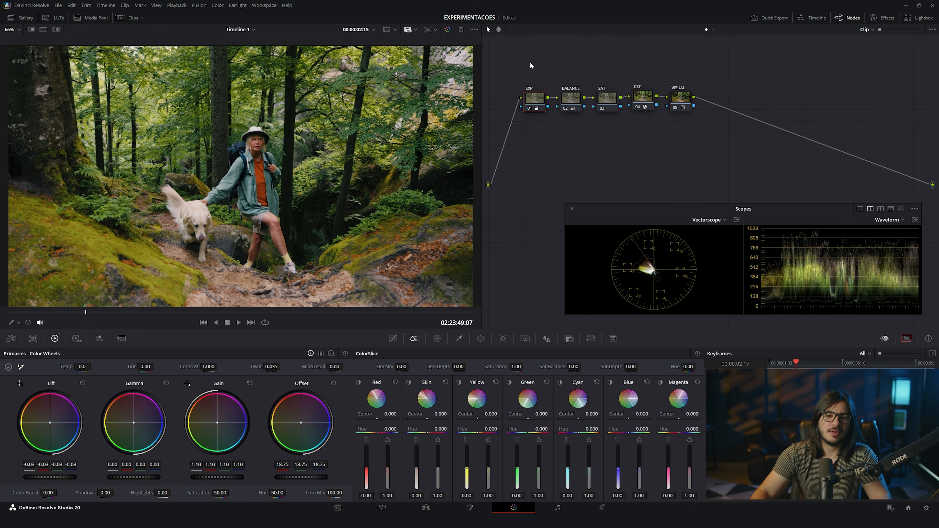
pyautogui.press('Up')
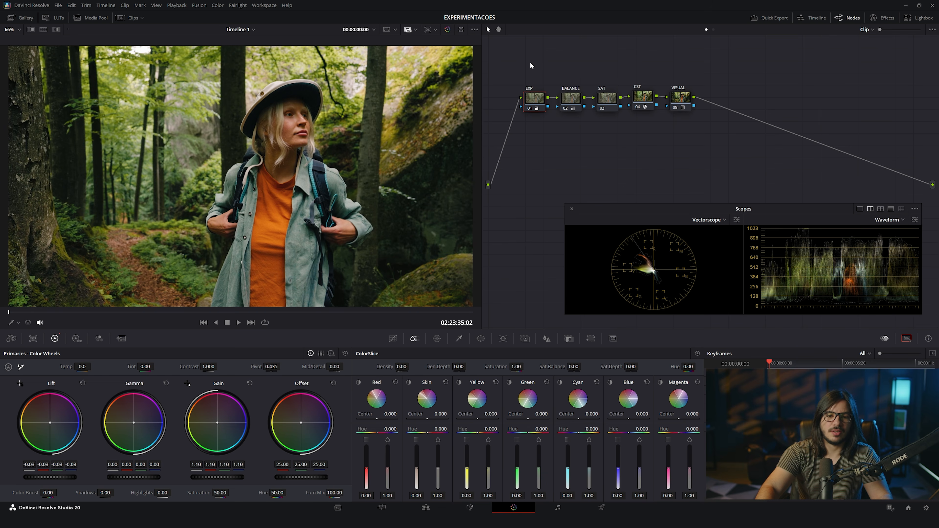
pyautogui.press('Down')
pyautogui.press('Up')
pyautogui.press('Down')
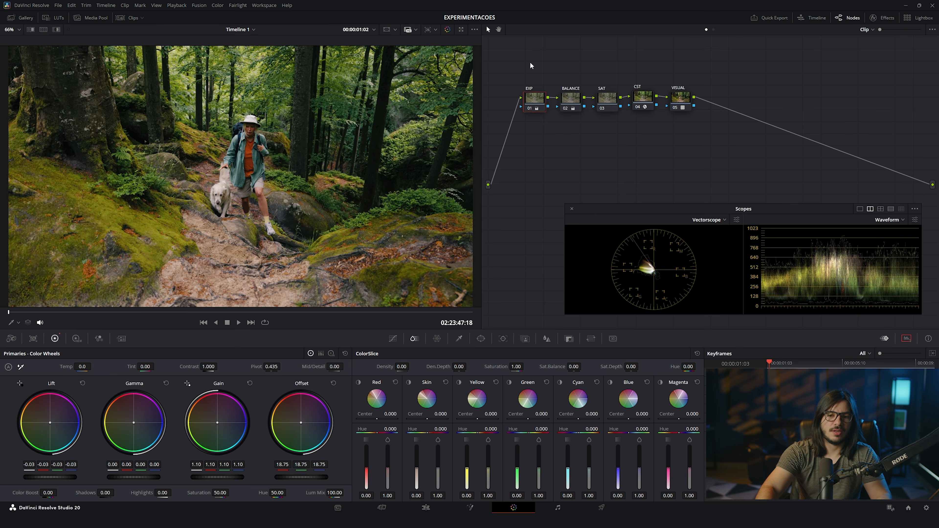
pyautogui.press('Up')
pyautogui.press('Down')
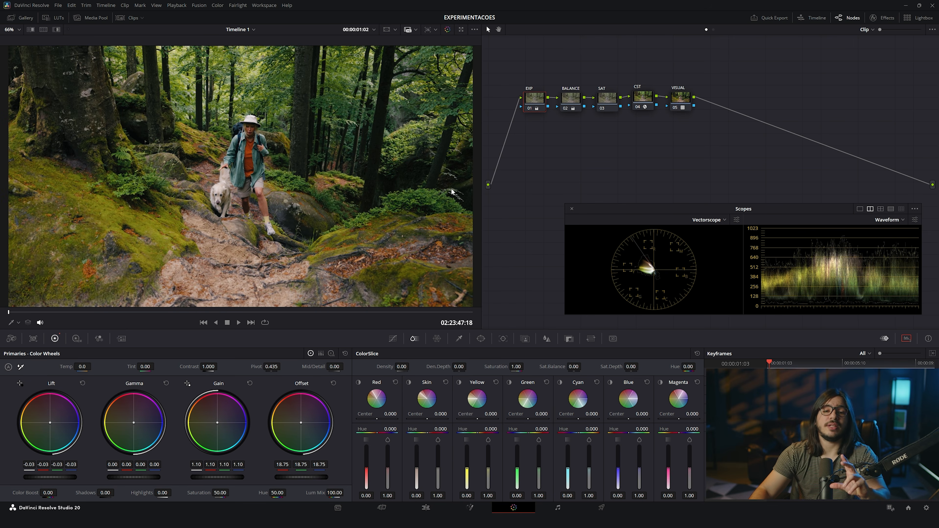
# - Play the second clip and compare a late frame with the whole grade bypassed and enabled
pyautogui.press('space')
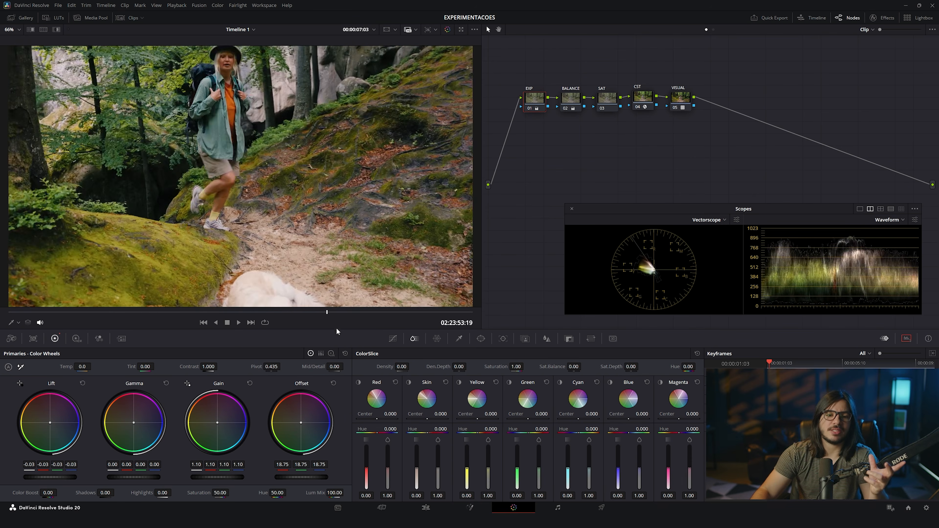
pyautogui.press('space')
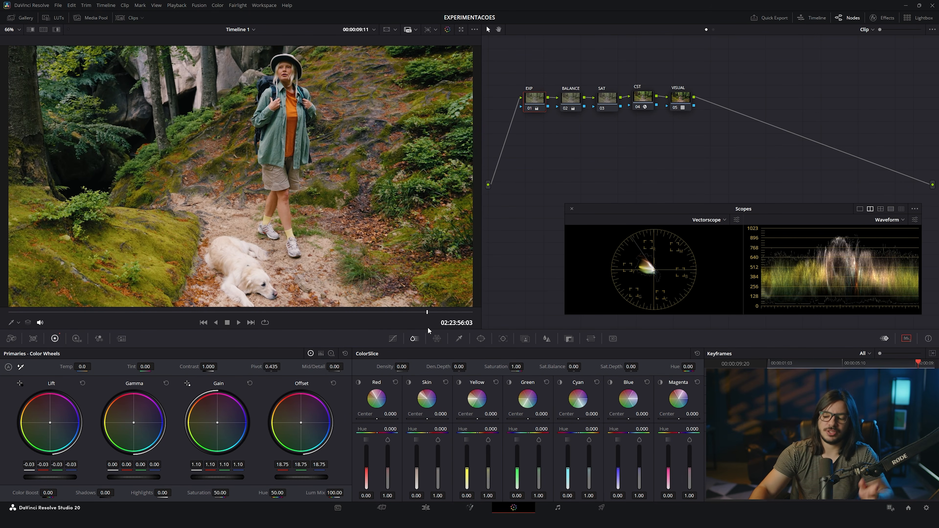
pyautogui.hotkey('shift', 'd')
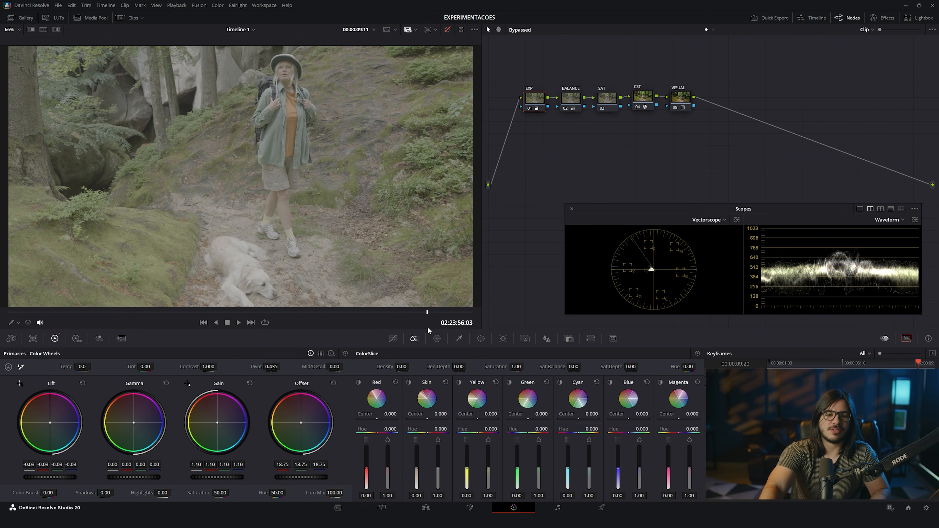
pyautogui.hotkey('shift', 'd')
pyautogui.hotkey('shift', 'd')
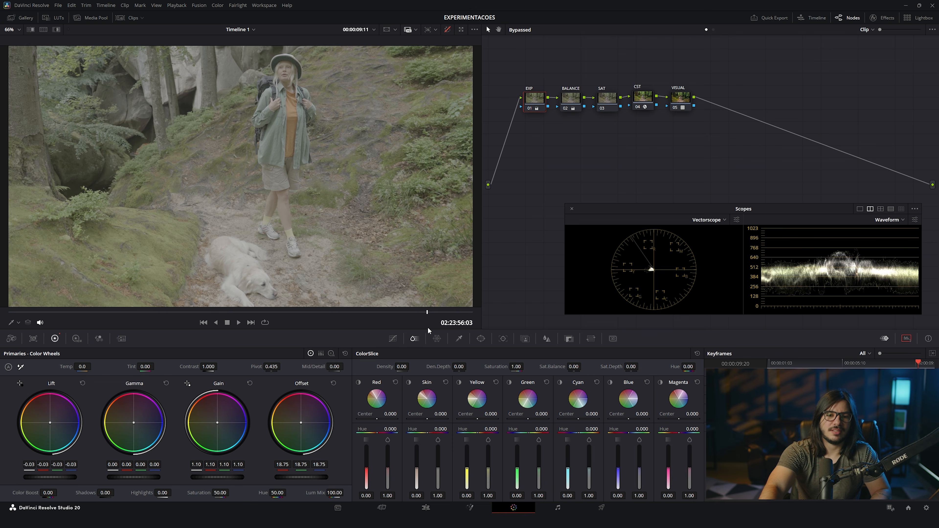
pyautogui.hotkey('shift', 'd')
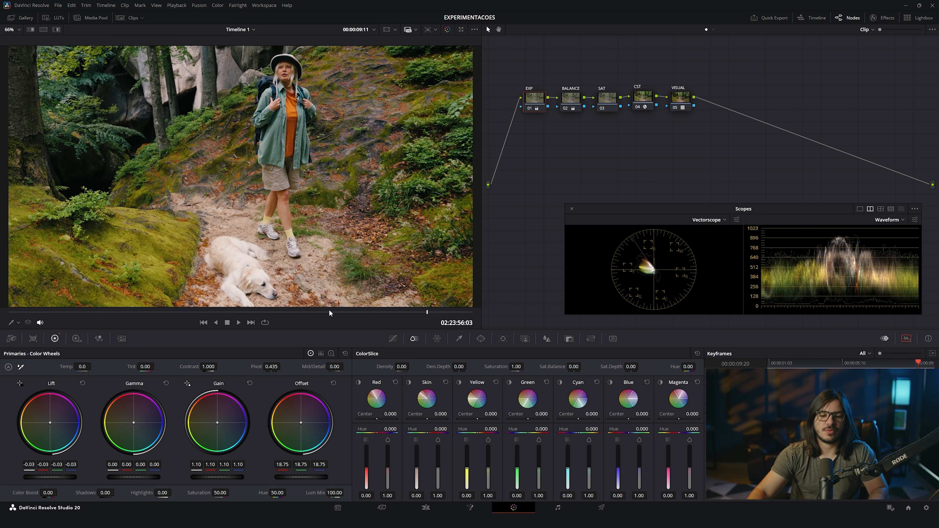
# - Compare an earlier frame of the second clip with the EXP, BALANCE and VISUAL nodes disabled and enabled together
pyautogui.moveTo(330, 311); pyautogui.dragTo(85, 331)
pyautogui.hotkey('ctrl', 'a')
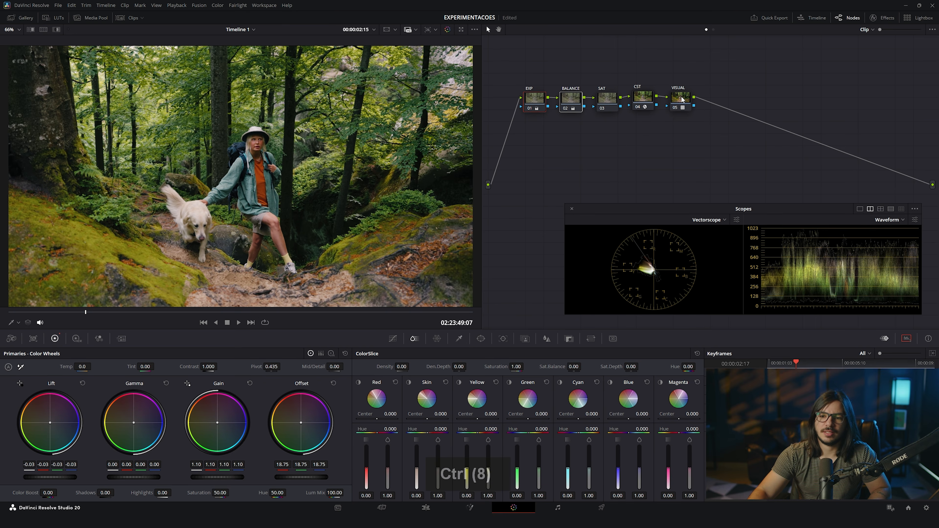
pyautogui.hotkey('ctrl', 'd')
pyautogui.hotkey('ctrl', 'd')
pyautogui.hotkey('ctrl', 'd')
pyautogui.hotkey('ctrl', 'd')
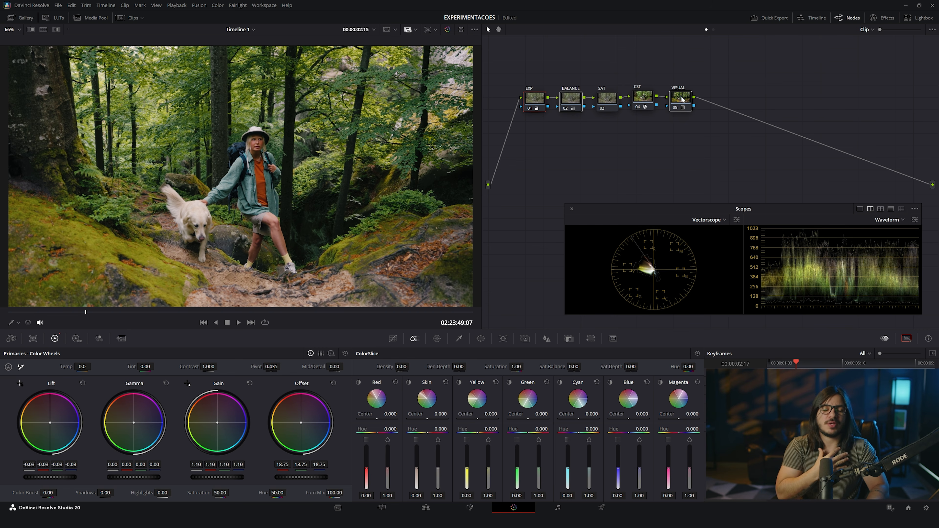
pyautogui.hotkey('ctrl', 'd')
pyautogui.hotkey('ctrl', 'd')
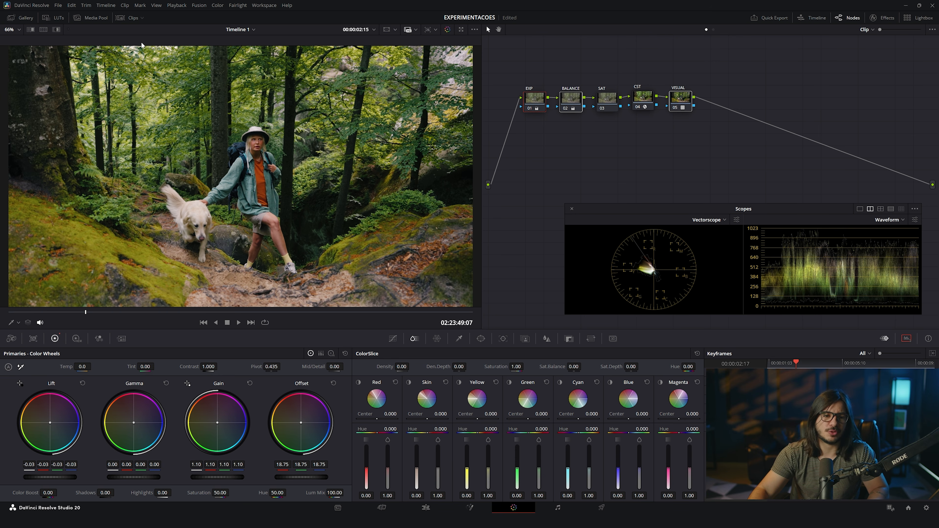
# - Apply the first clip's grade to the third clip, the close-up of the woman
pyautogui.click(126, 24)
pyautogui.click(160, 301)
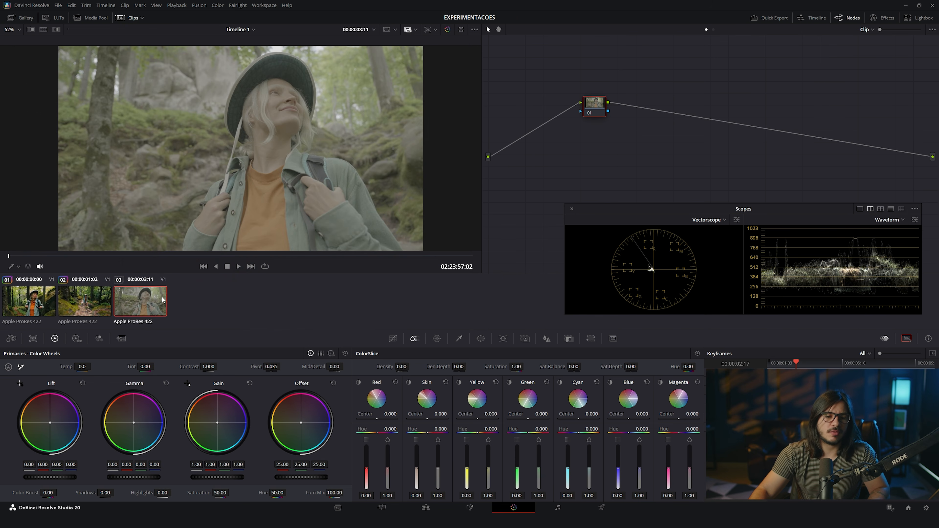
pyautogui.moveTo(41, 255); pyautogui.dragTo(124, 263)
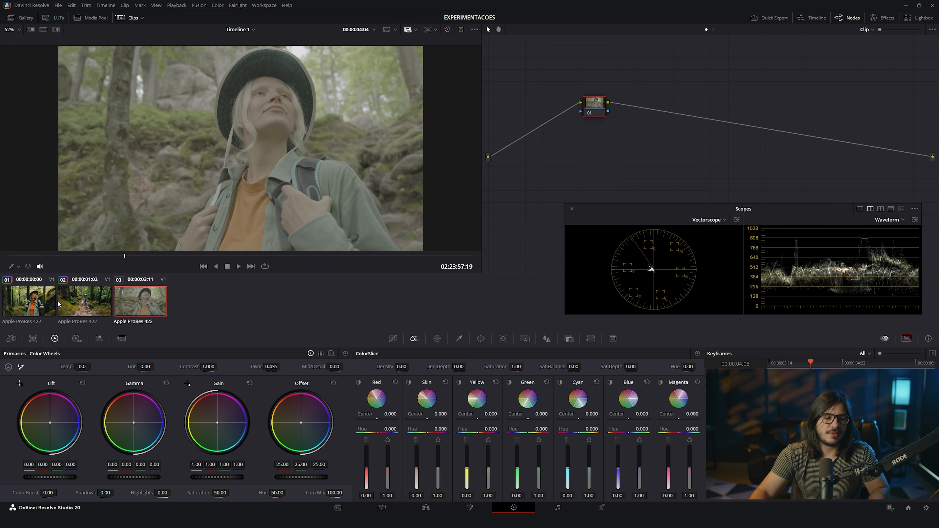
pyautogui.rightClick(34, 302)
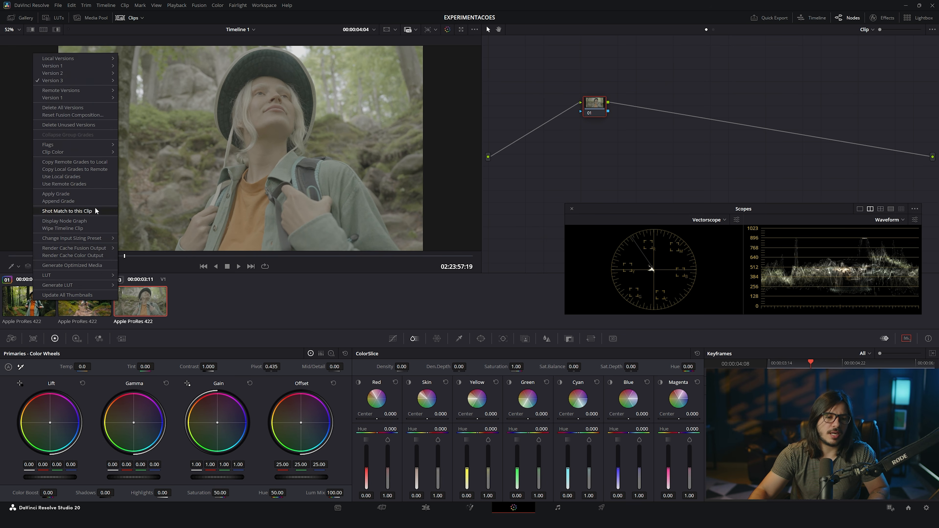
pyautogui.click(71, 200)
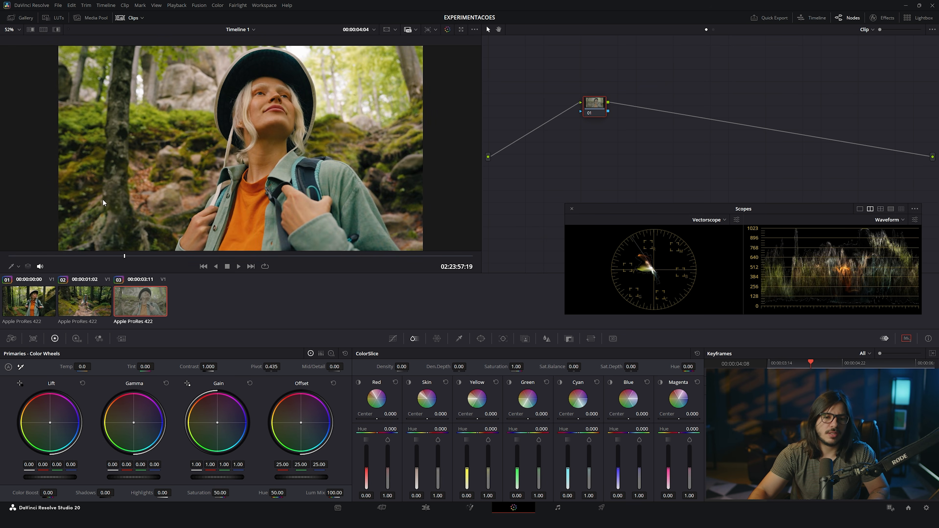
# - Set the BALANCE node's Offset to 23.94 red, 24.05 green and 28.07 blue on the third clip, and compare the node disabled and enabled
pyautogui.click(133, 18)
pyautogui.press('space')
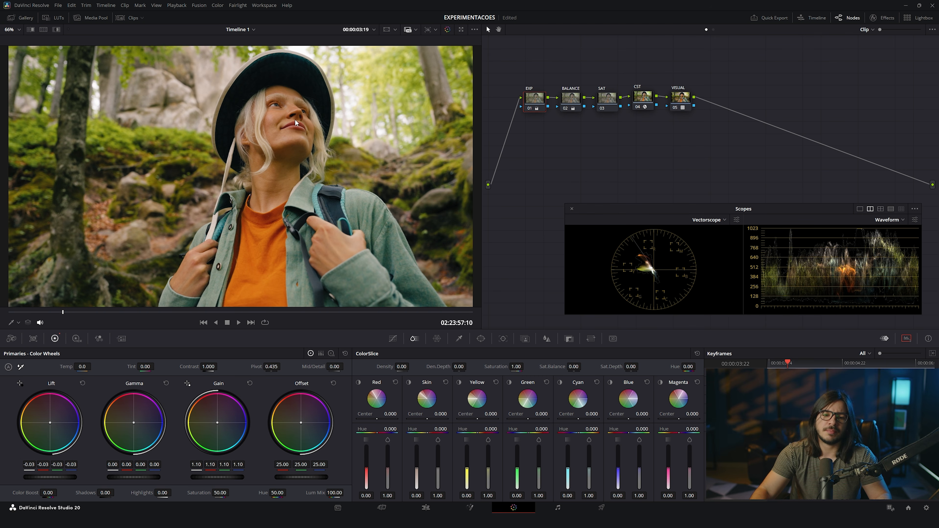
pyautogui.click(566, 105)
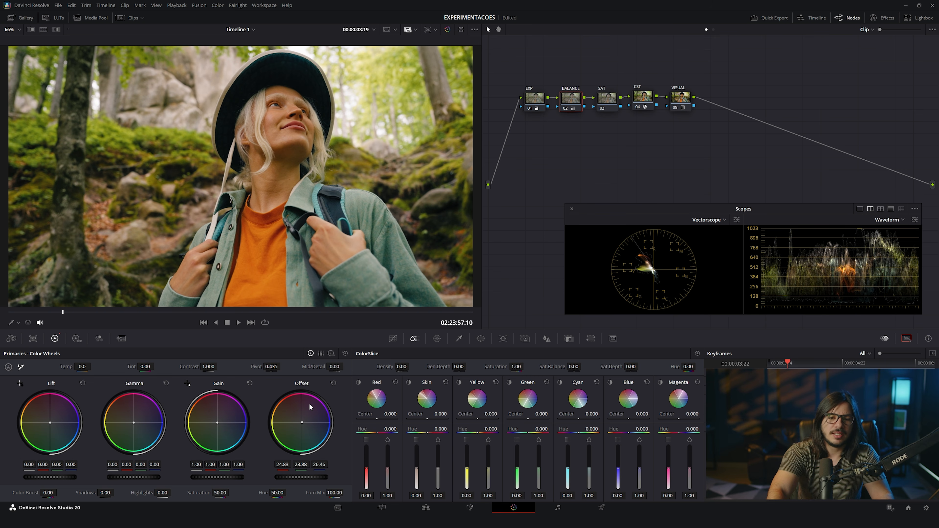
pyautogui.moveTo(309, 408); pyautogui.dragTo(310, 407)
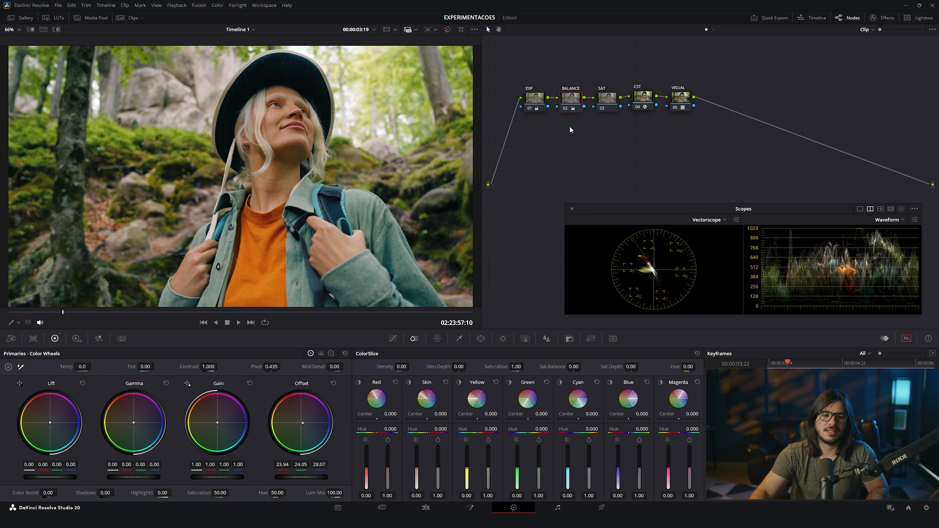
pyautogui.hotkey('ctrl', 'd')
pyautogui.hotkey('ctrl', 'd')
# - View the third clip full screen and compare a later frame with the whole grade bypassed and enabled
pyautogui.hotkey('ctrl', 'f')
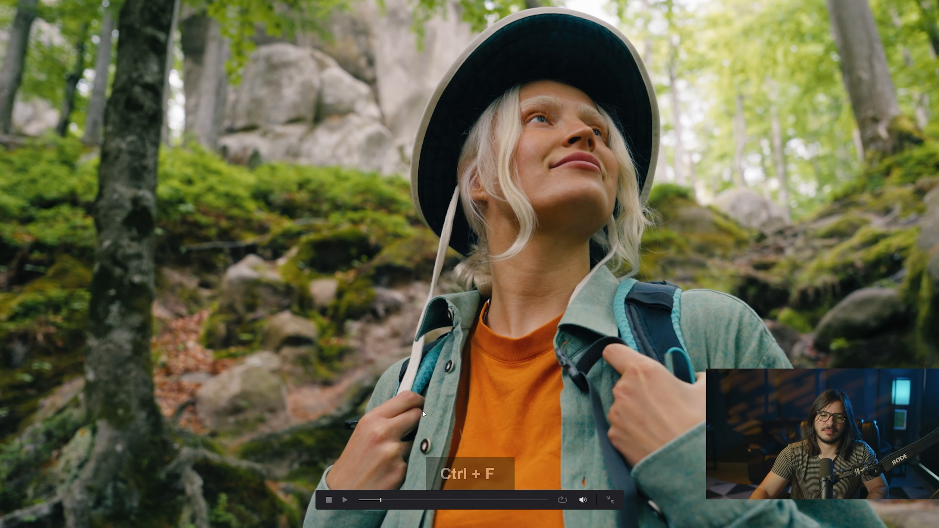
pyautogui.moveTo(381, 500); pyautogui.dragTo(494, 441)
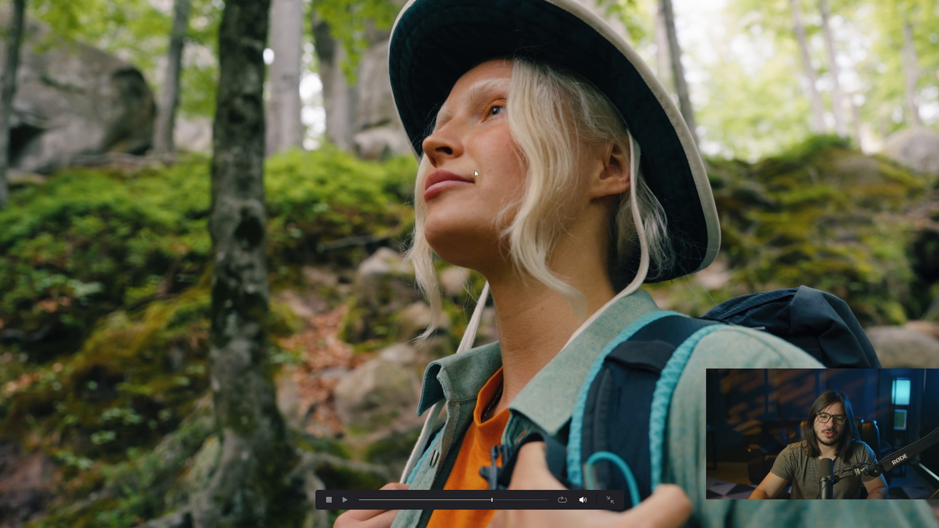
pyautogui.hotkey('shift', 'd')
pyautogui.hotkey('shift', 'd')
pyautogui.hotkey('shift', 'd')
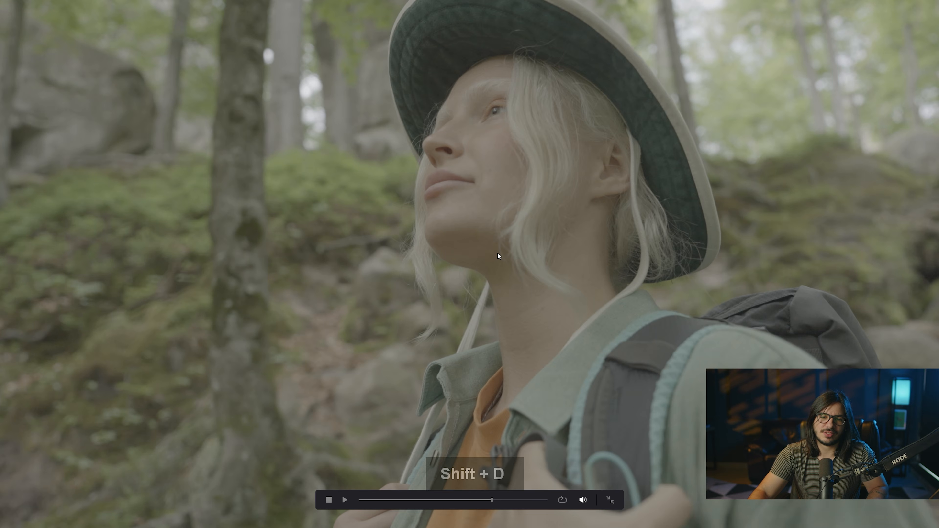
pyautogui.hotkey('shift', 'd')
pyautogui.hotkey('ctrl', 'f')
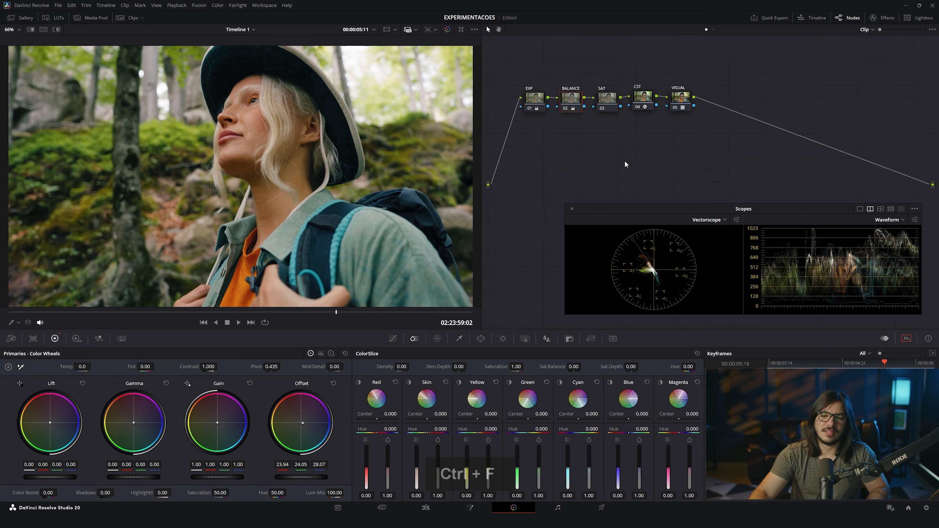
pyautogui.click(610, 99)
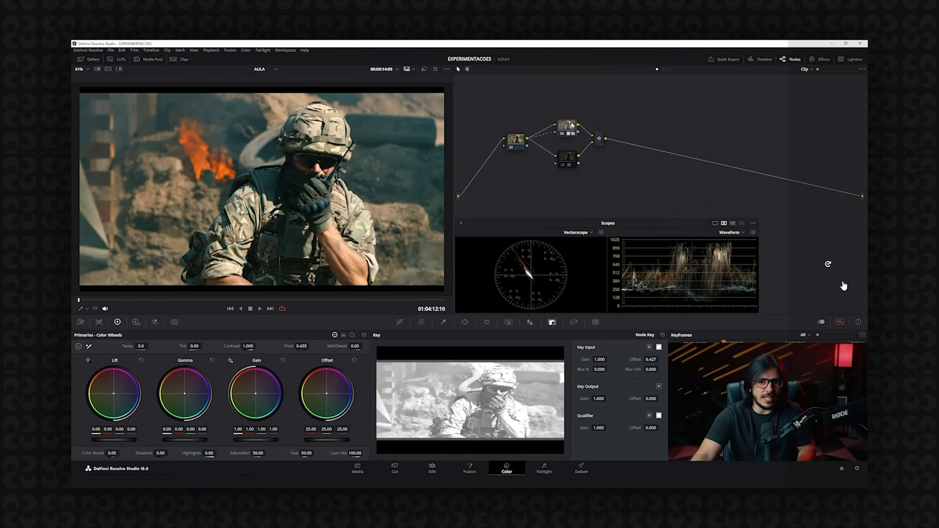
# - Toggle the soldier clip's two parallel nodes separately to compare their effects on the image
pyautogui.hotkey('ctrl', 'd')
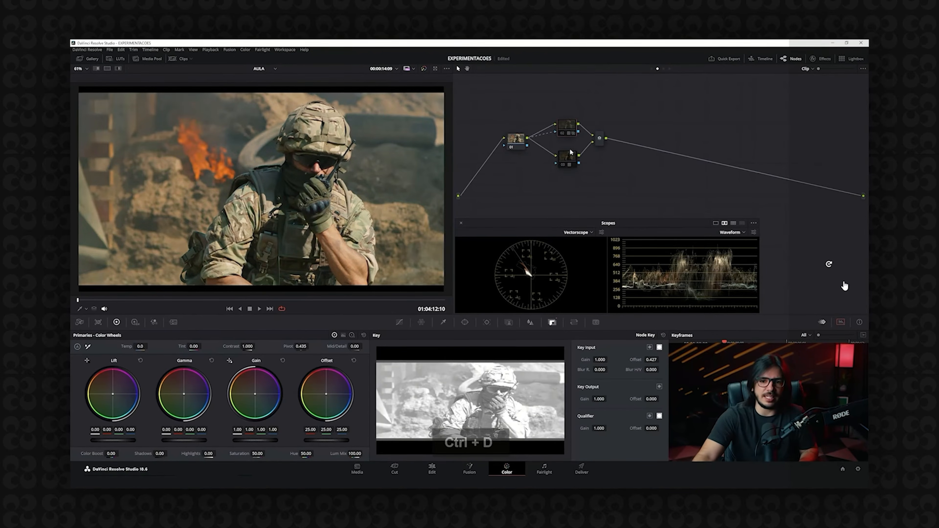
pyautogui.click(564, 150)
pyautogui.hotkey('ctrl', 'd')
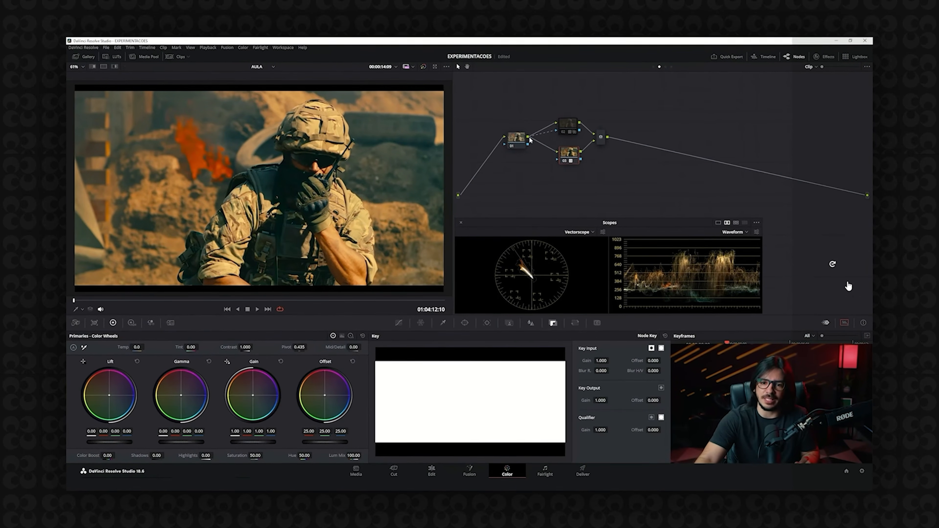
pyautogui.hotkey('ctrl', 'd')
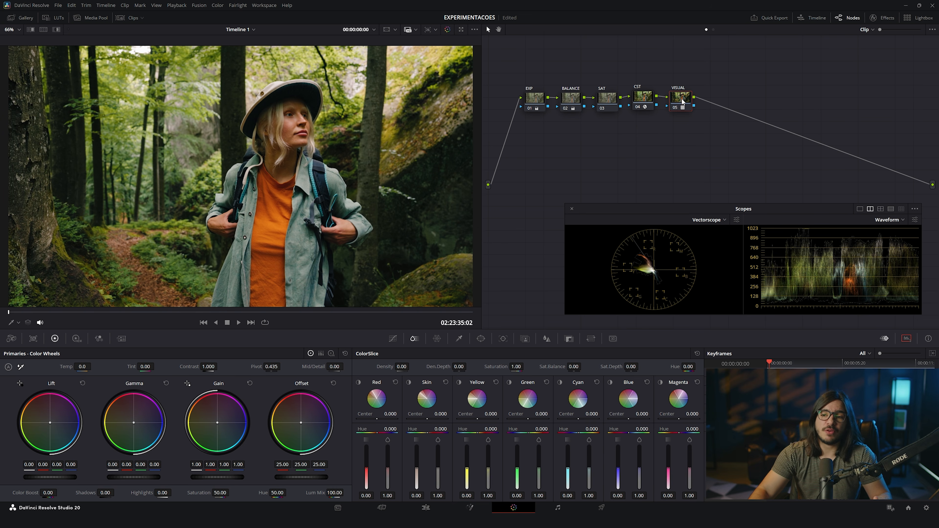
# - Move the VISUAL node slightly farther from the CST node in the first clip's node tree and save the project
pyautogui.moveTo(681, 98); pyautogui.dragTo(698, 98)
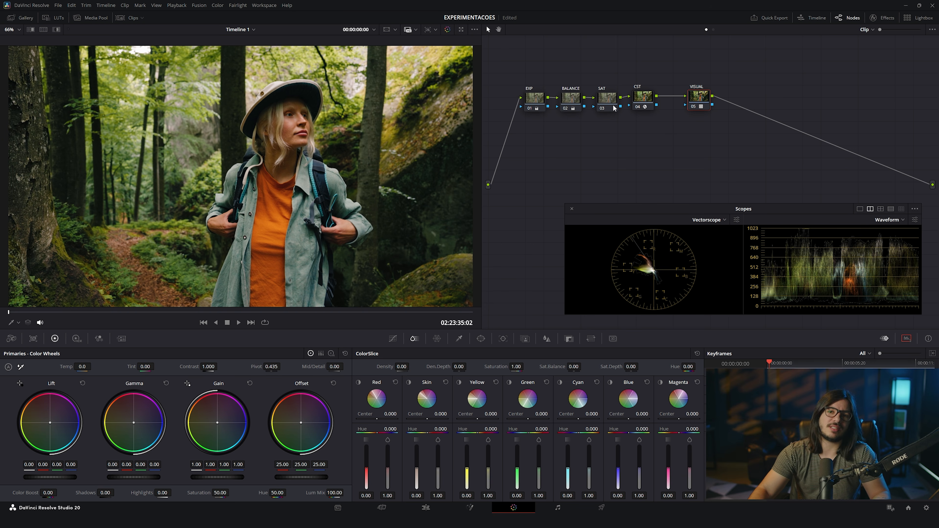
pyautogui.click(648, 98)
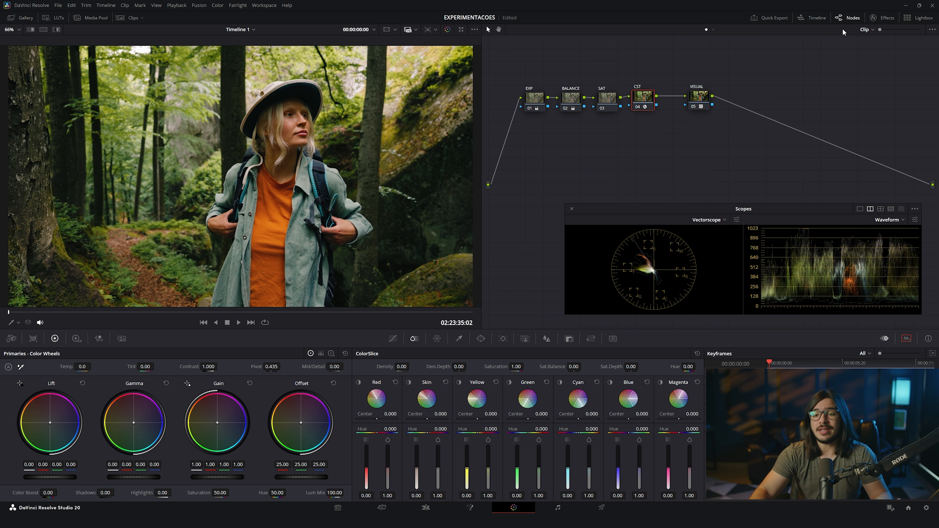
pyautogui.click(881, 17)
pyautogui.click(882, 18)
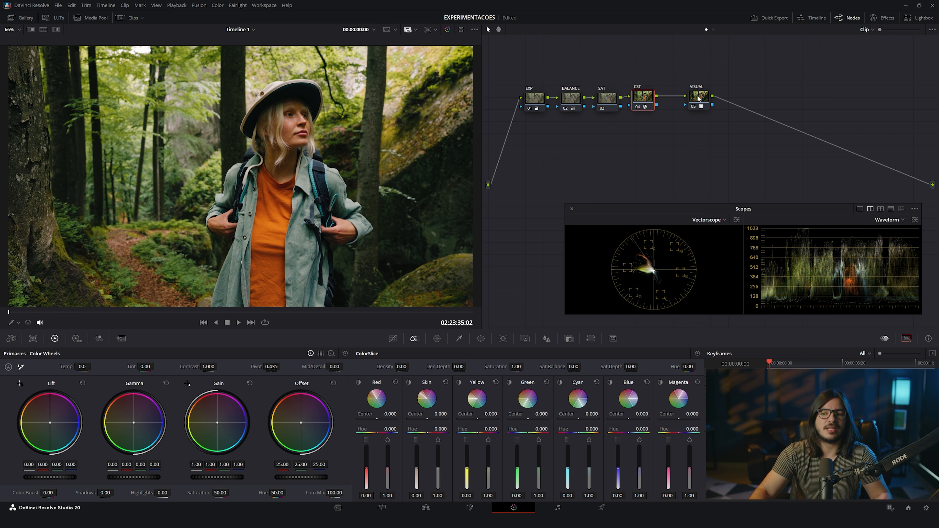
pyautogui.click(692, 98)
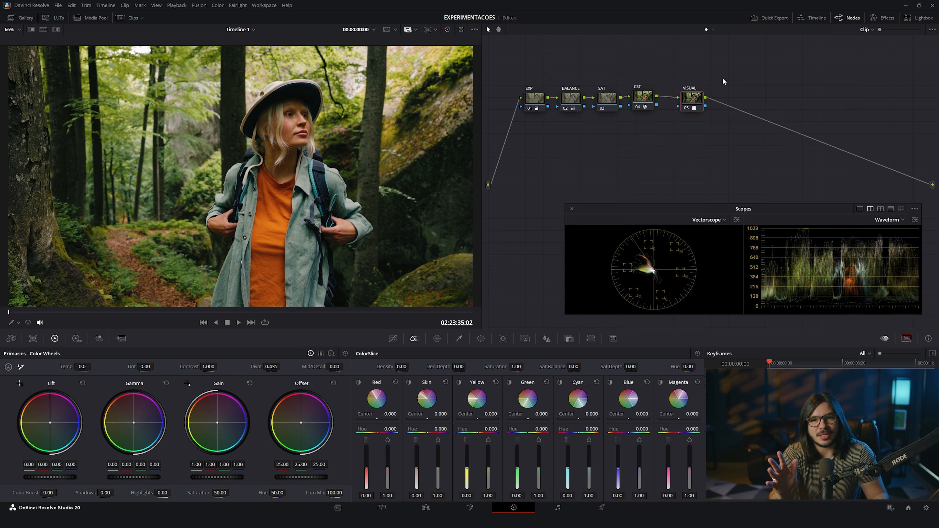
pyautogui.hotkey('ctrl', 's')
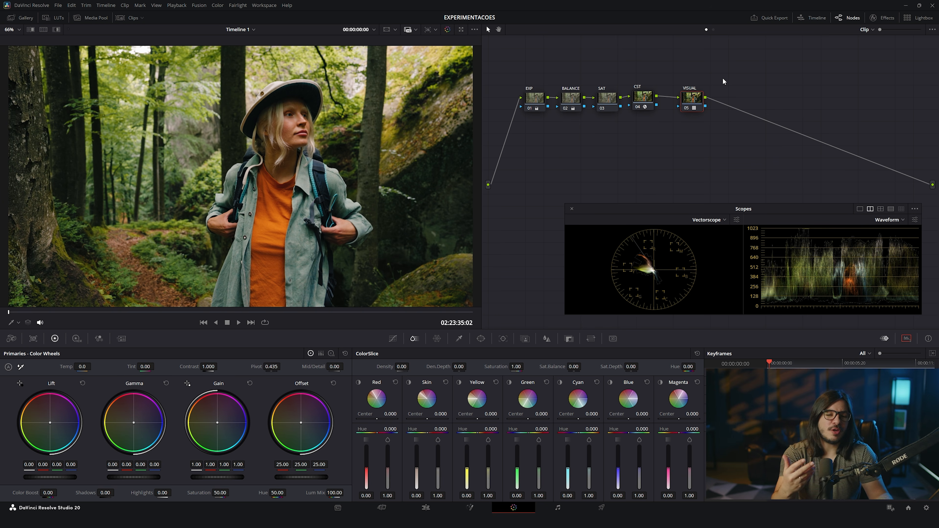